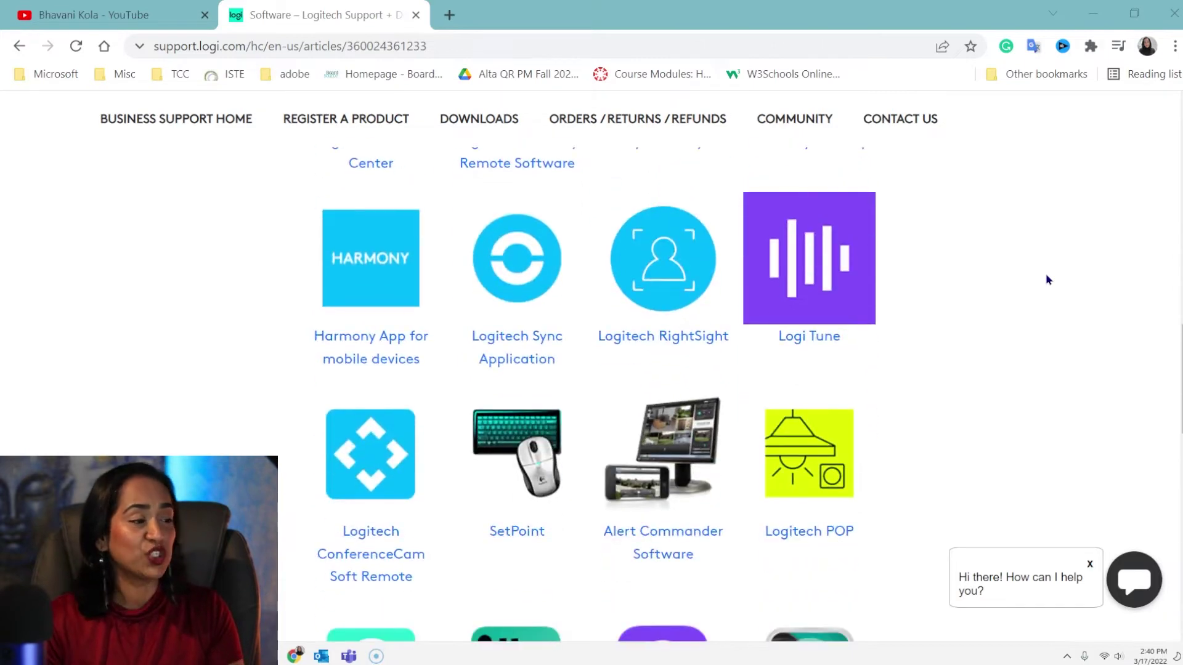
- Open the Logitech Capture download page from the support software list and review its supported operating systems and download details
{"action": "scroll", "coordinate": [1047, 279], "scroll_direction": "down", "scroll_amount": 9}
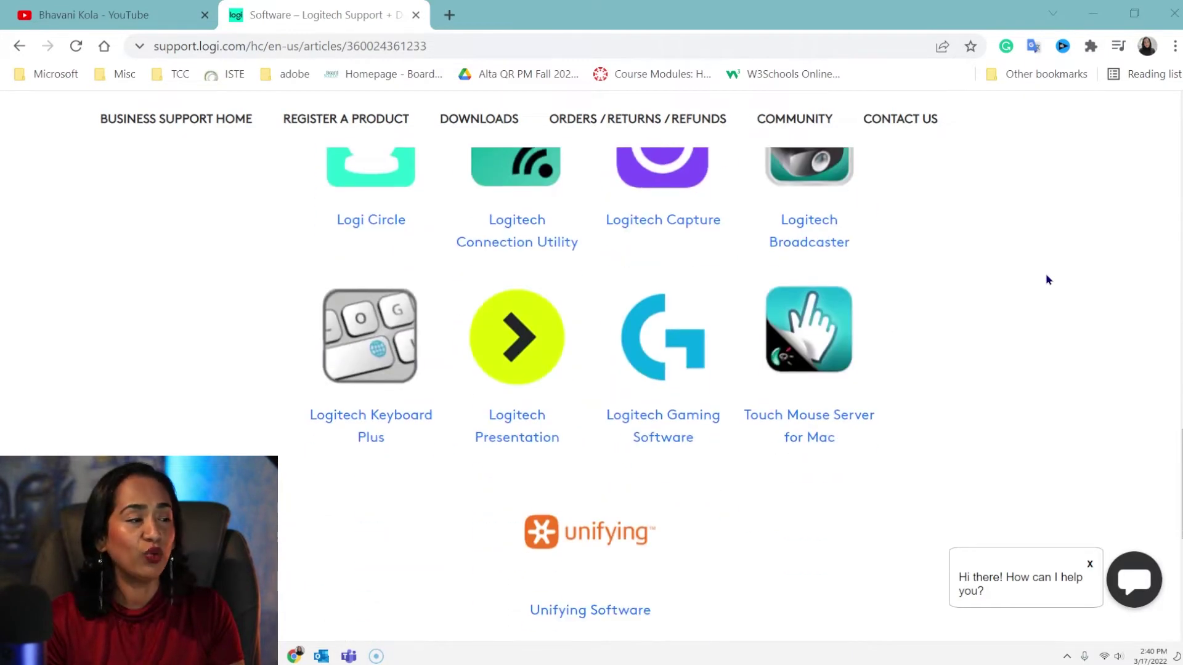
{"action": "scroll", "coordinate": [1048, 280], "scroll_direction": "up", "scroll_amount": 2}
{"action": "scroll", "coordinate": [1048, 280], "scroll_direction": "up", "scroll_amount": 1}
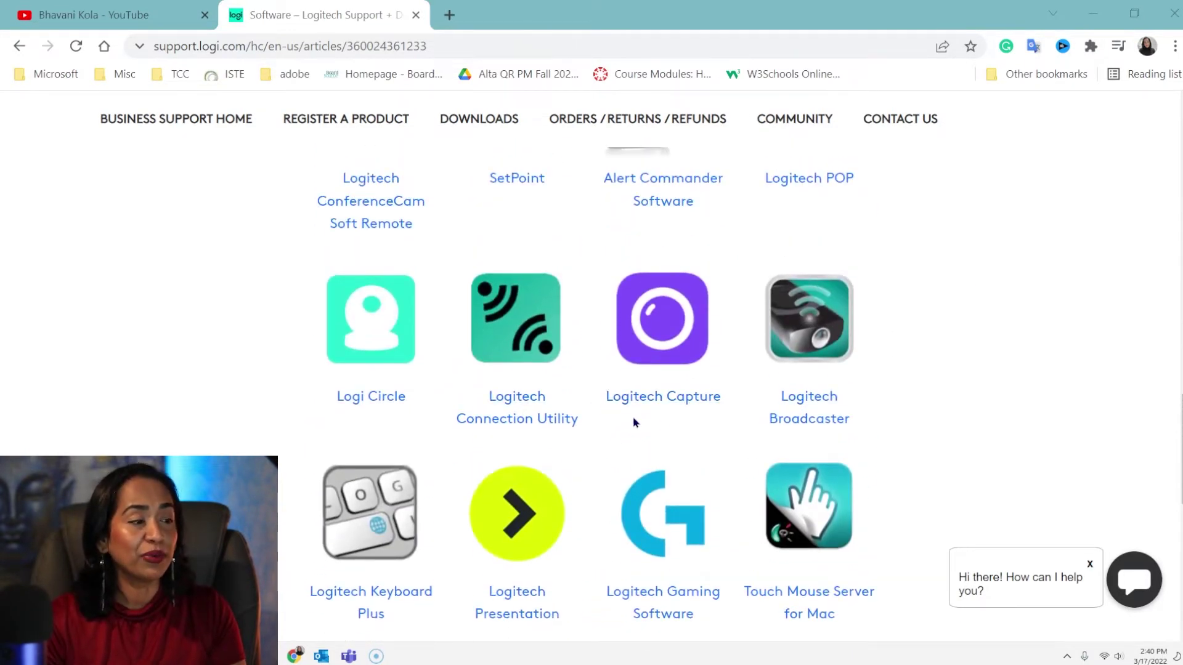
{"action": "left_click", "coordinate": [662, 325]}
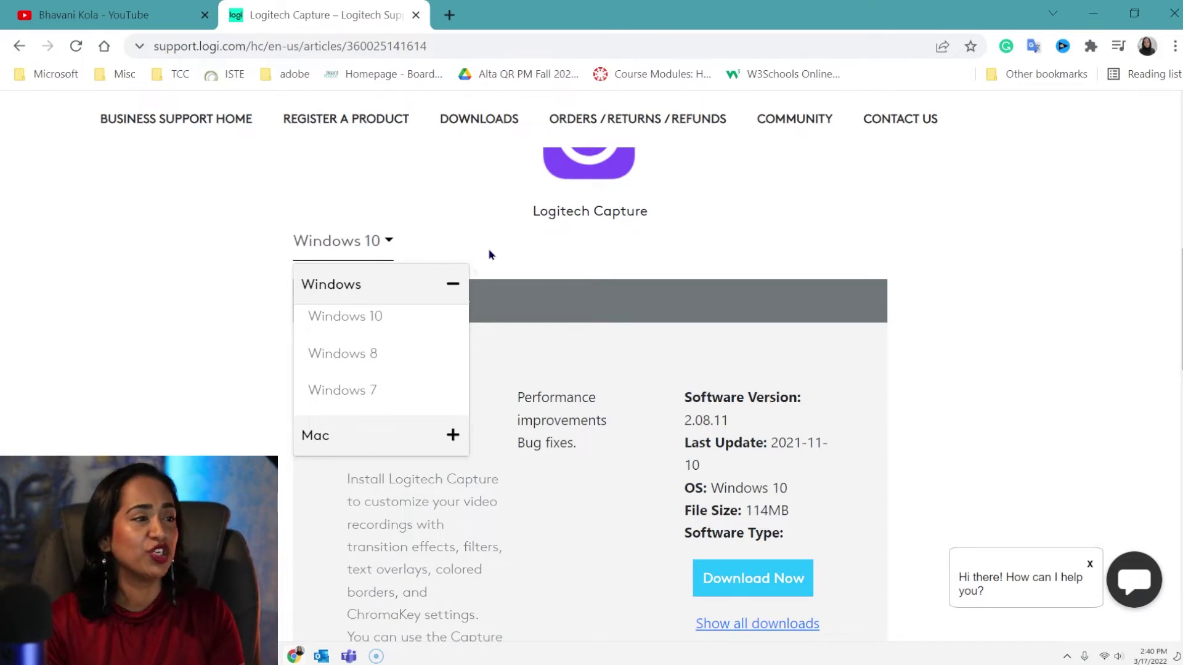
{"action": "left_click", "coordinate": [453, 284]}
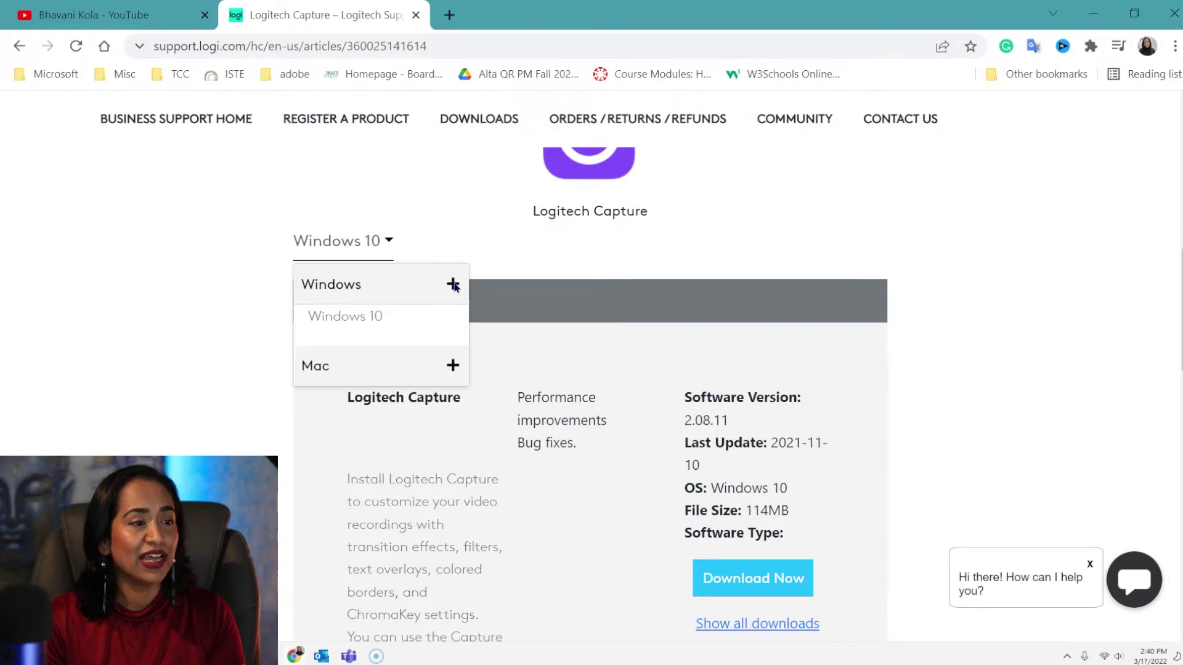
{"action": "scroll", "coordinate": [1040, 313], "scroll_direction": "down", "scroll_amount": 3}
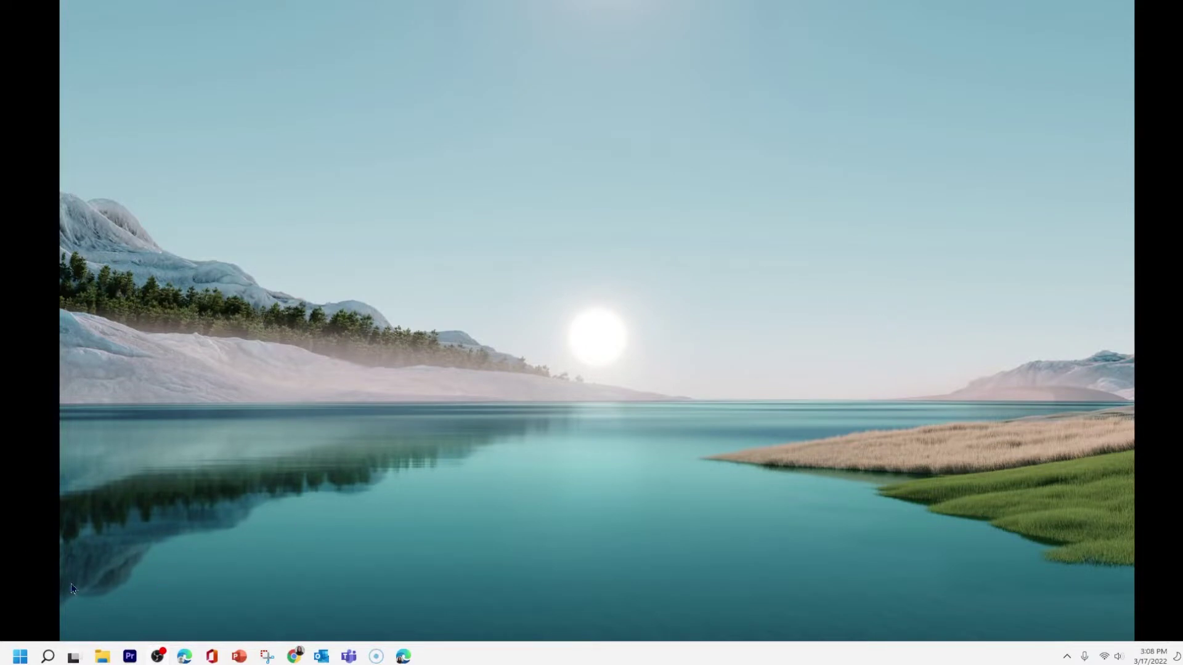
- Launch Logitech Capture from the pinned apps
{"action": "left_click", "coordinate": [27, 661]}
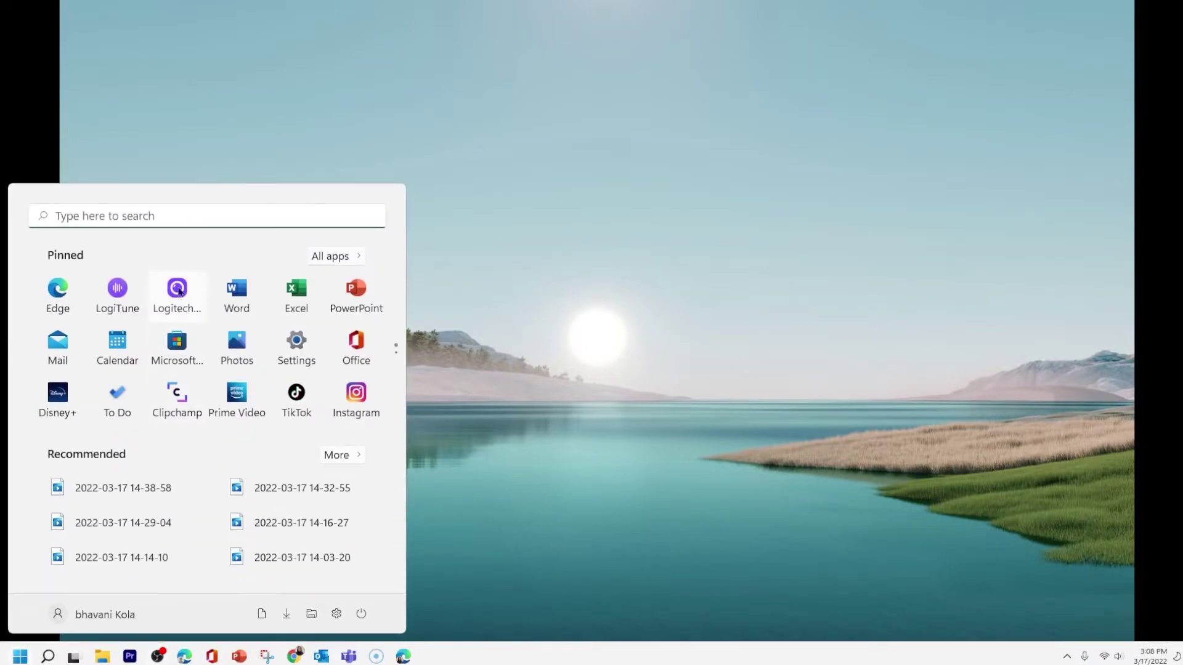
{"action": "left_click", "coordinate": [179, 291]}
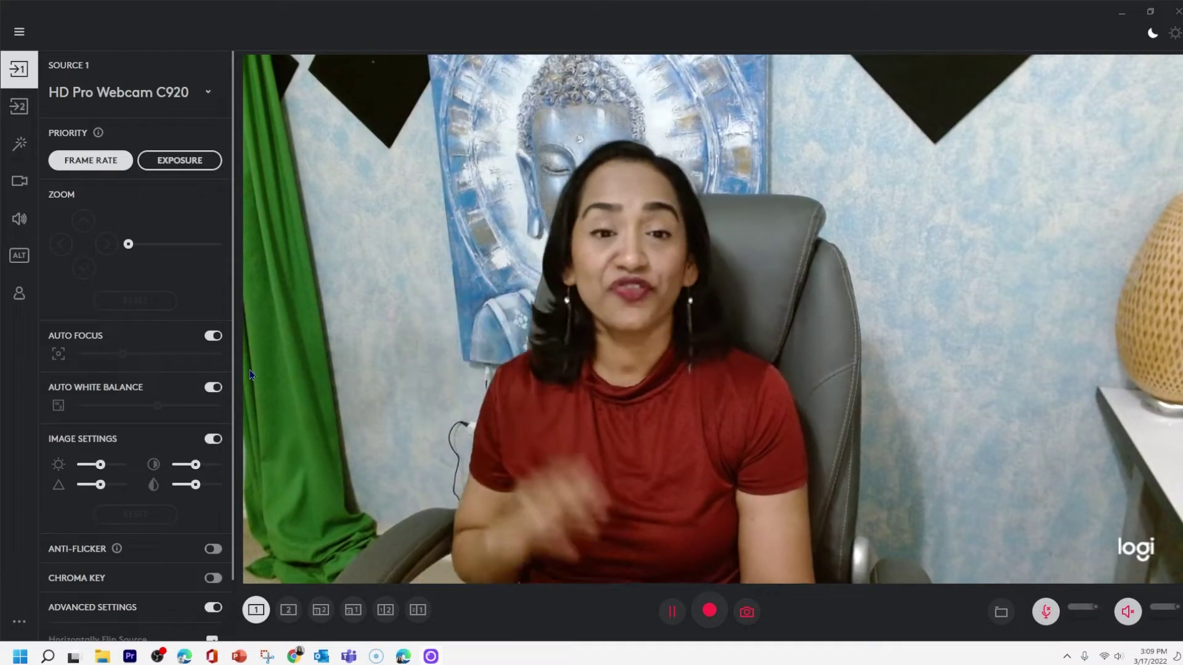
- Try the light interface theme and return to the dark theme
{"action": "left_click", "coordinate": [1175, 34]}
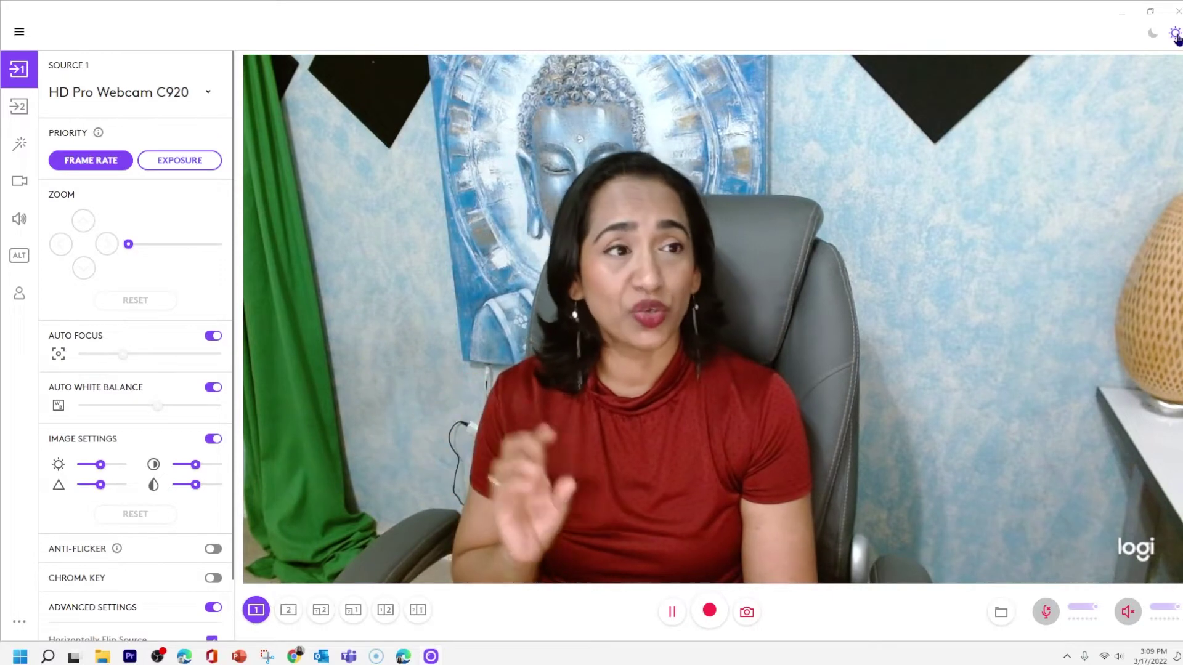
{"action": "left_click", "coordinate": [1153, 35]}
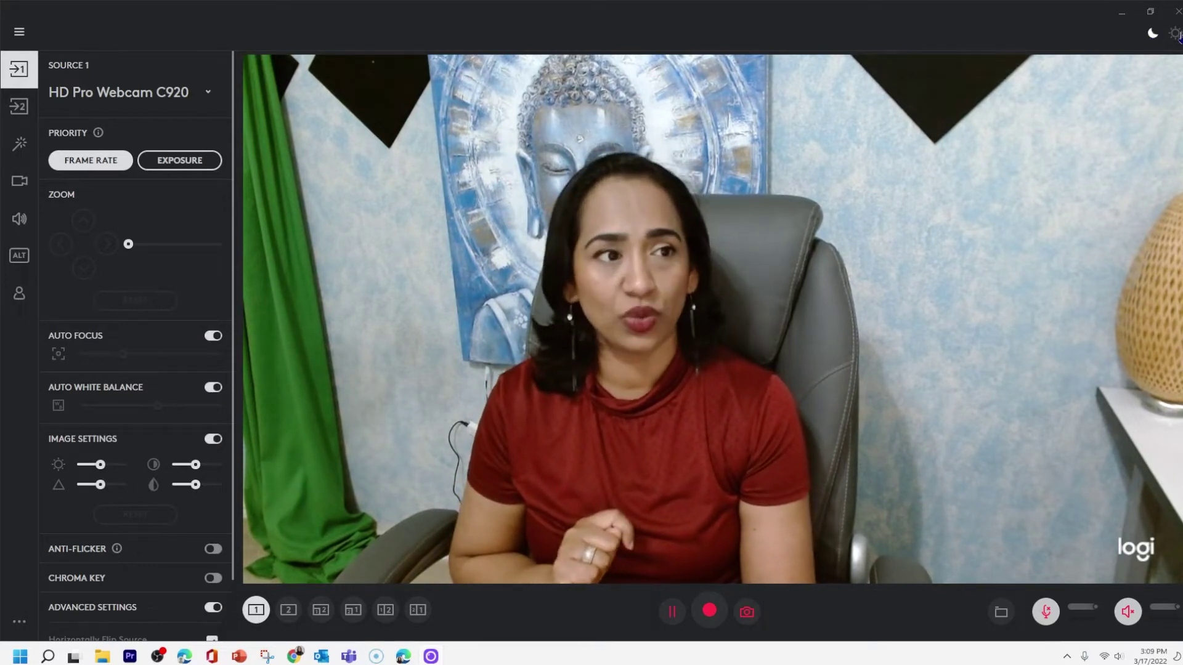
{"action": "left_click", "coordinate": [1163, 37]}
{"action": "left_click", "coordinate": [1157, 38]}
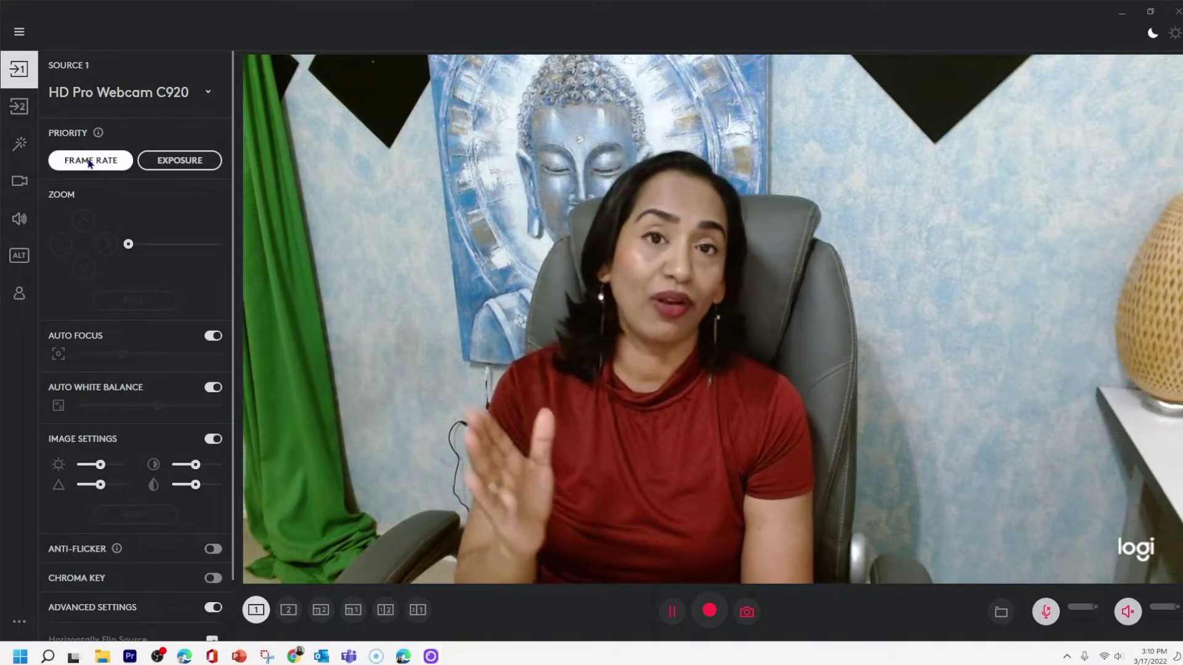
- Try Exposure as the priority for Source 1 and return it to Frame Rate
{"action": "left_click", "coordinate": [187, 165]}
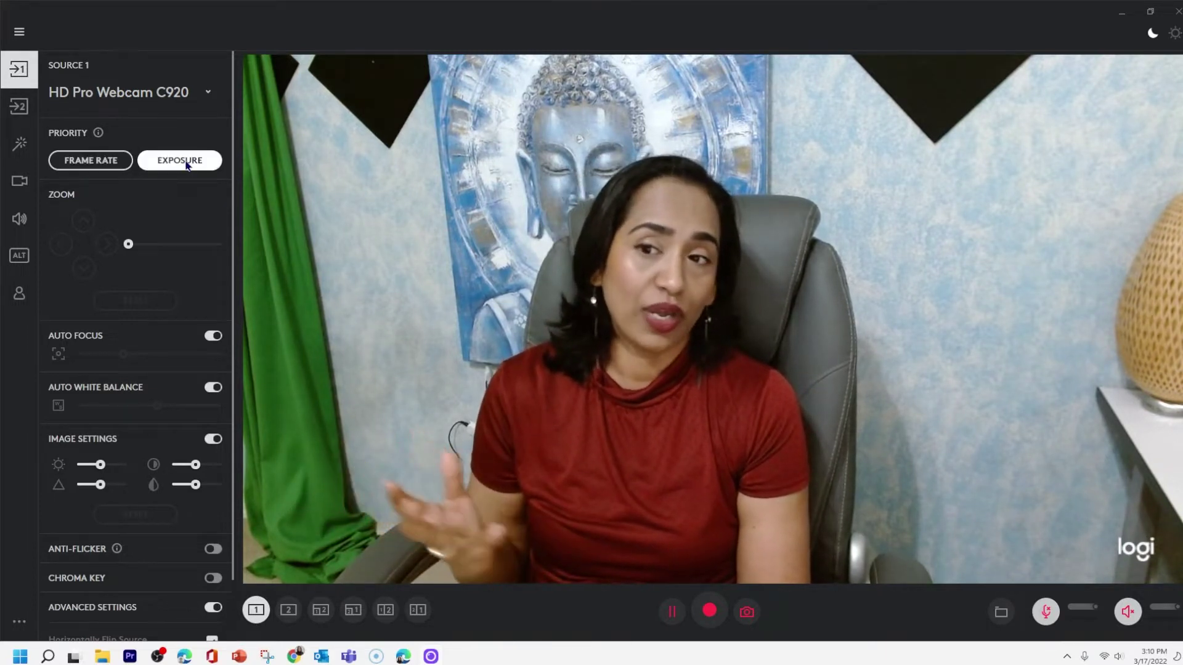
{"action": "left_click", "coordinate": [113, 161]}
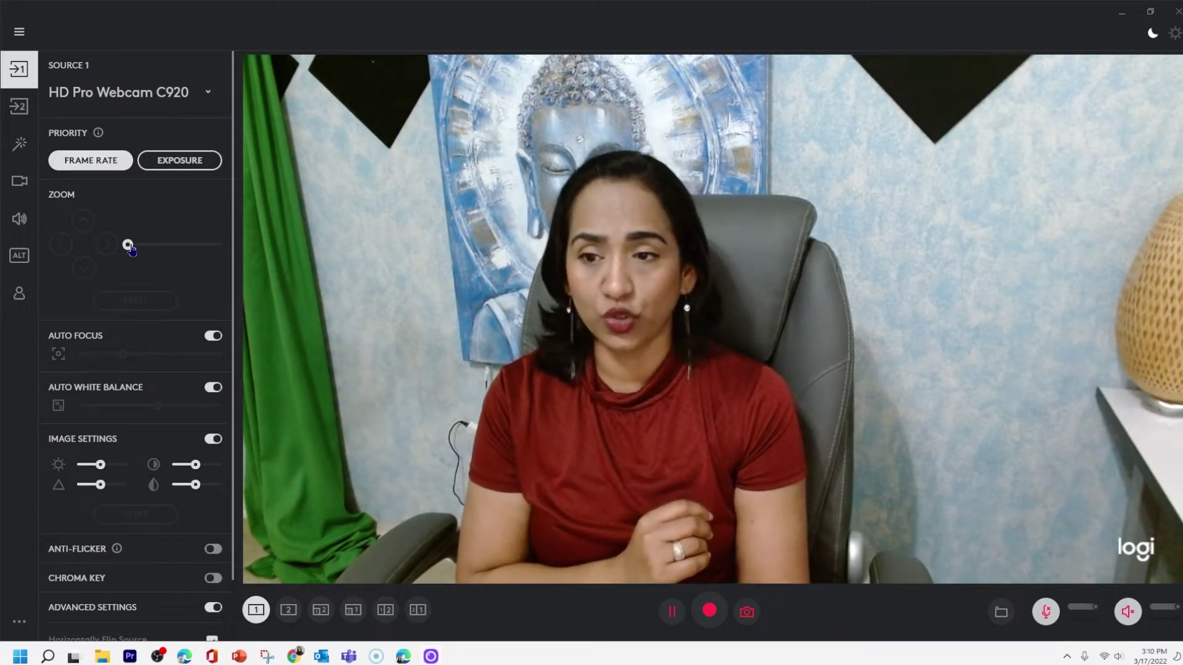
- Zoom the HD Pro Webcam C920 picture in to about 219% and test panning the frame right and back left
{"action": "left_click_drag", "start_coordinate": [132, 248], "coordinate": [159, 253]}
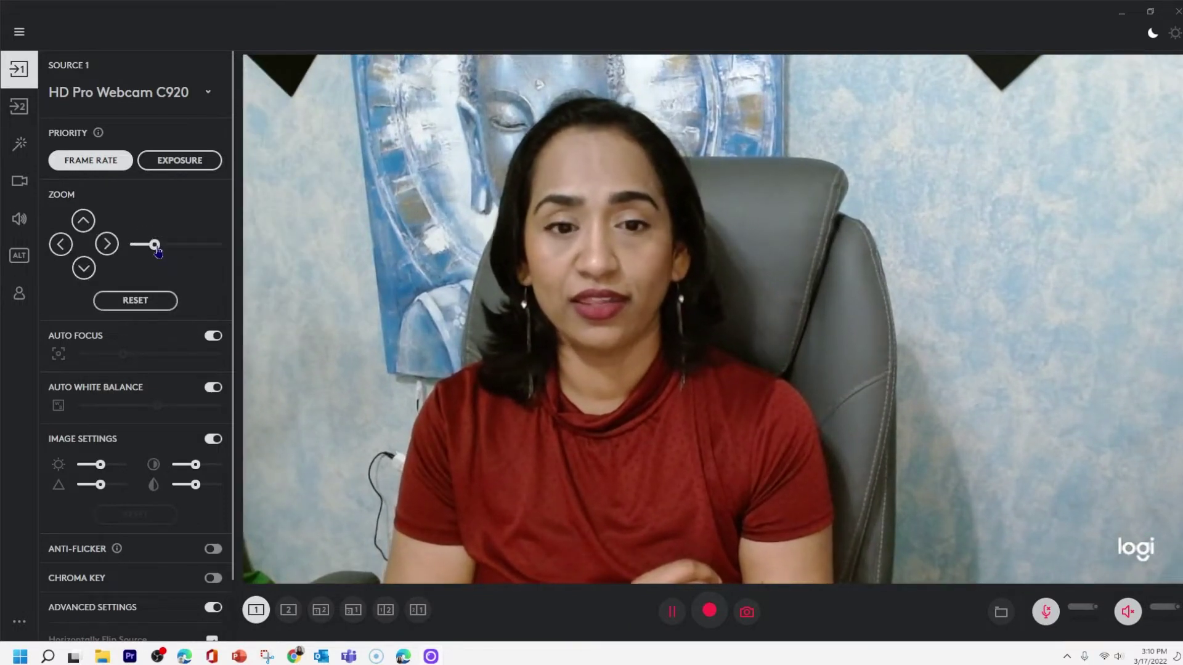
{"action": "left_click", "coordinate": [108, 250]}
{"action": "left_click", "coordinate": [107, 250]}
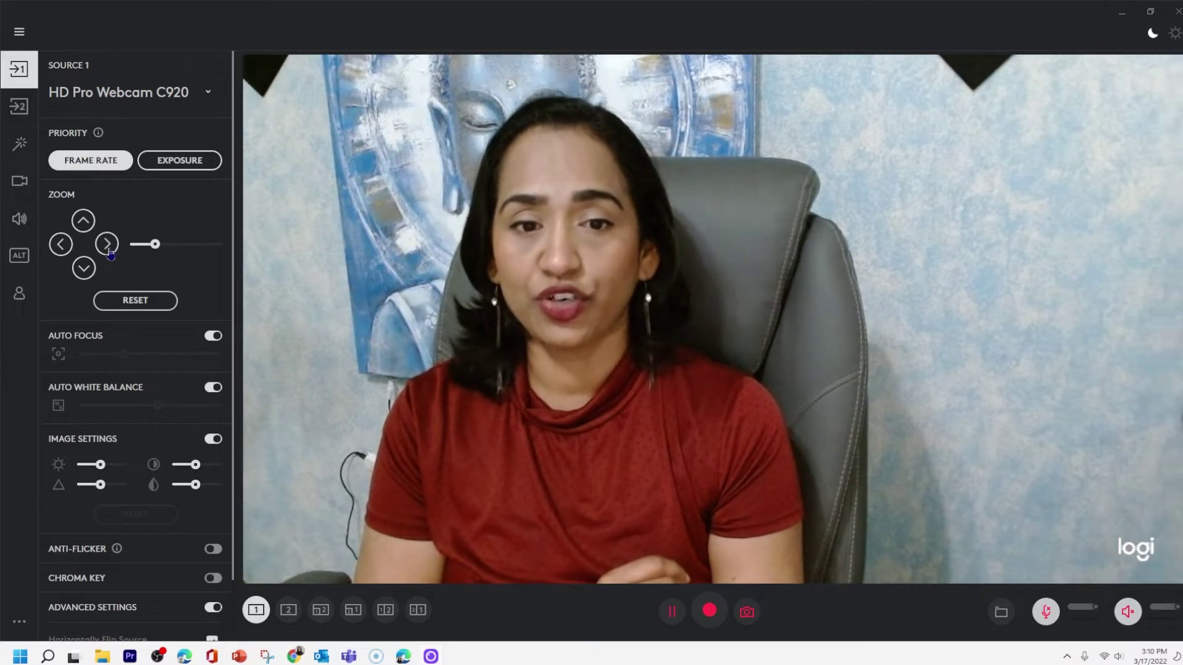
{"action": "left_click", "coordinate": [62, 245]}
{"action": "left_click", "coordinate": [62, 244]}
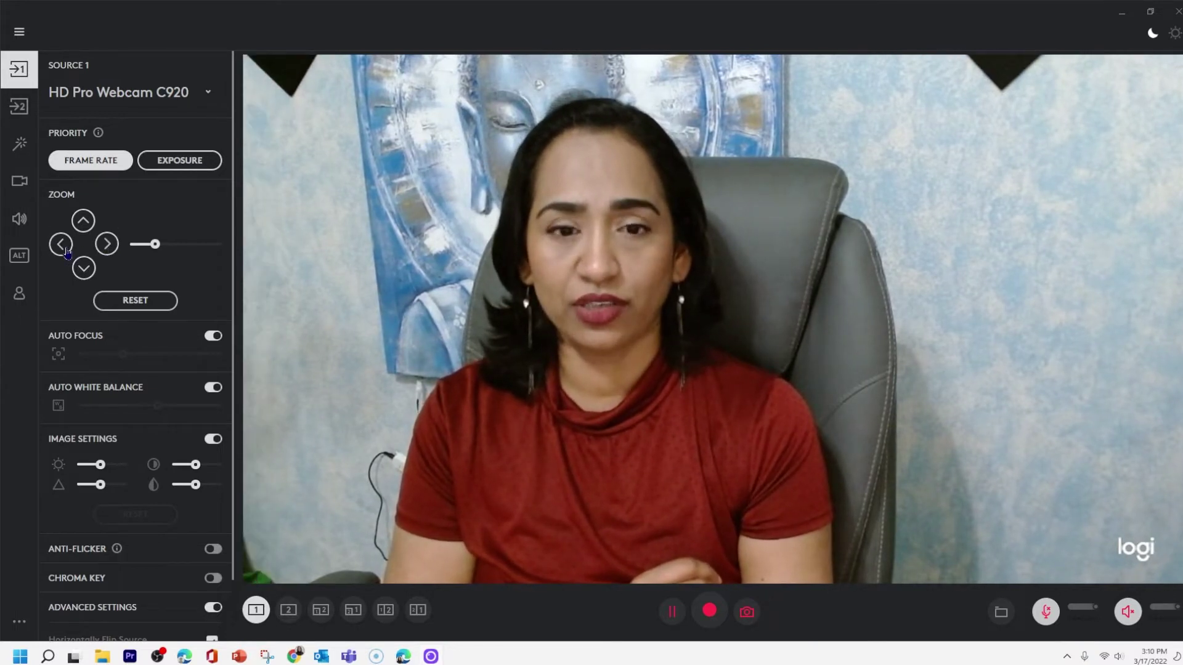
- Reframe the zoomed webcam picture by panning it up and left, with small corrections down and right
{"action": "left_click", "coordinate": [84, 223]}
{"action": "left_click", "coordinate": [84, 223]}
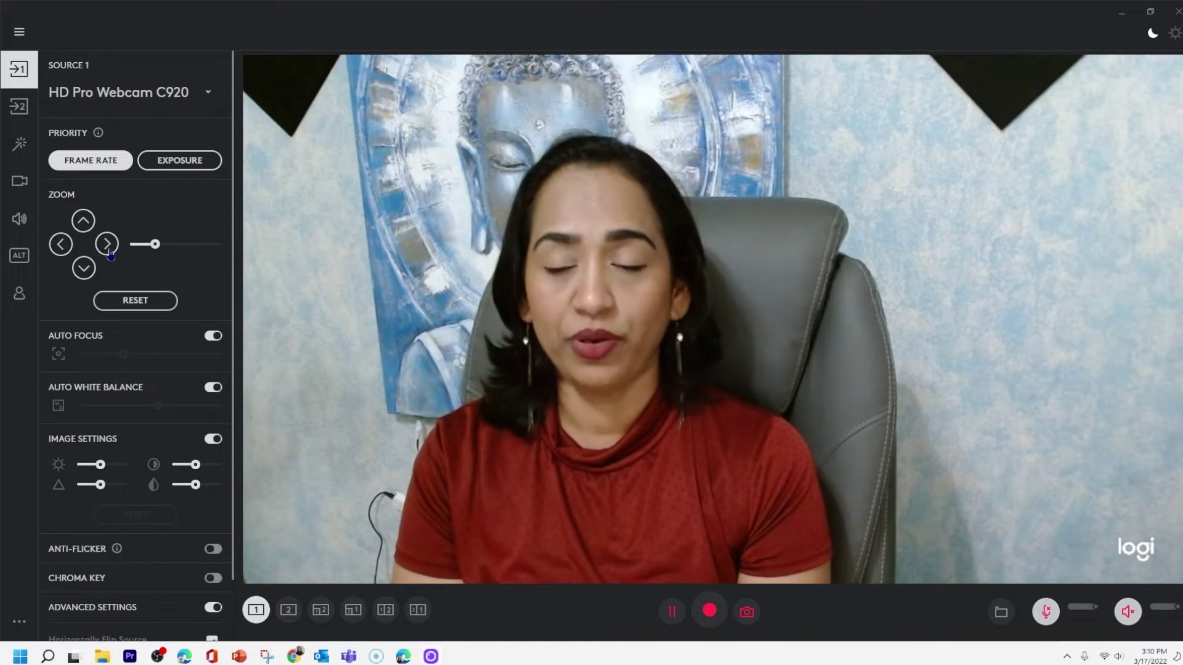
{"action": "left_click", "coordinate": [62, 245]}
{"action": "left_click", "coordinate": [60, 244]}
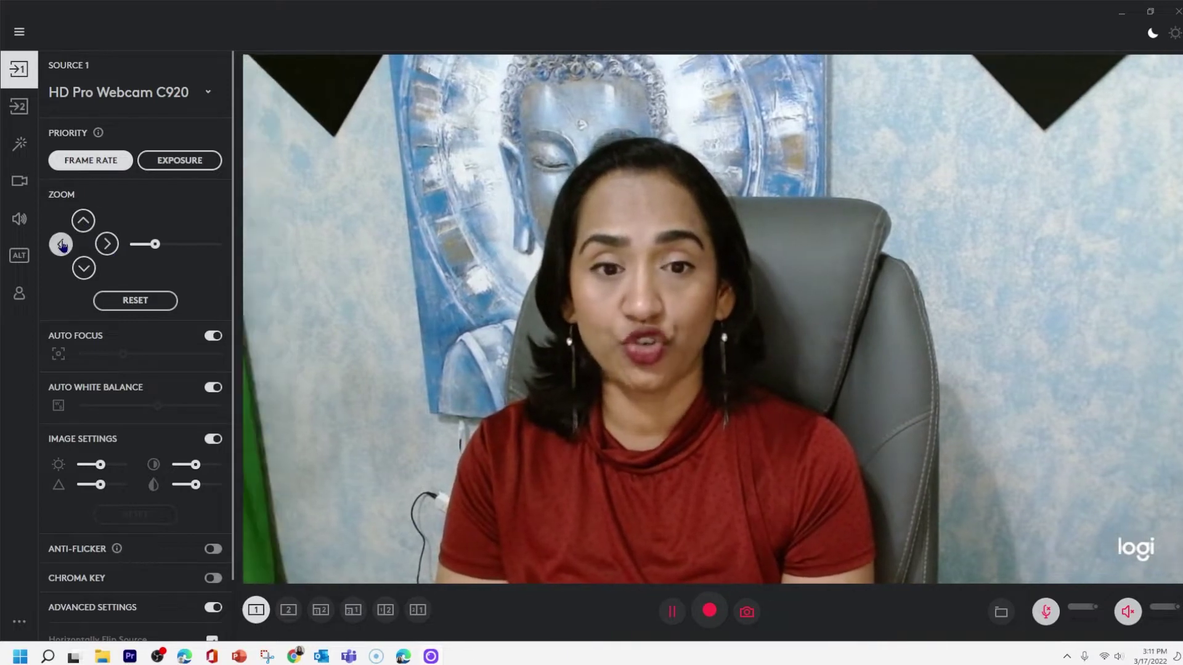
{"action": "left_click", "coordinate": [84, 269]}
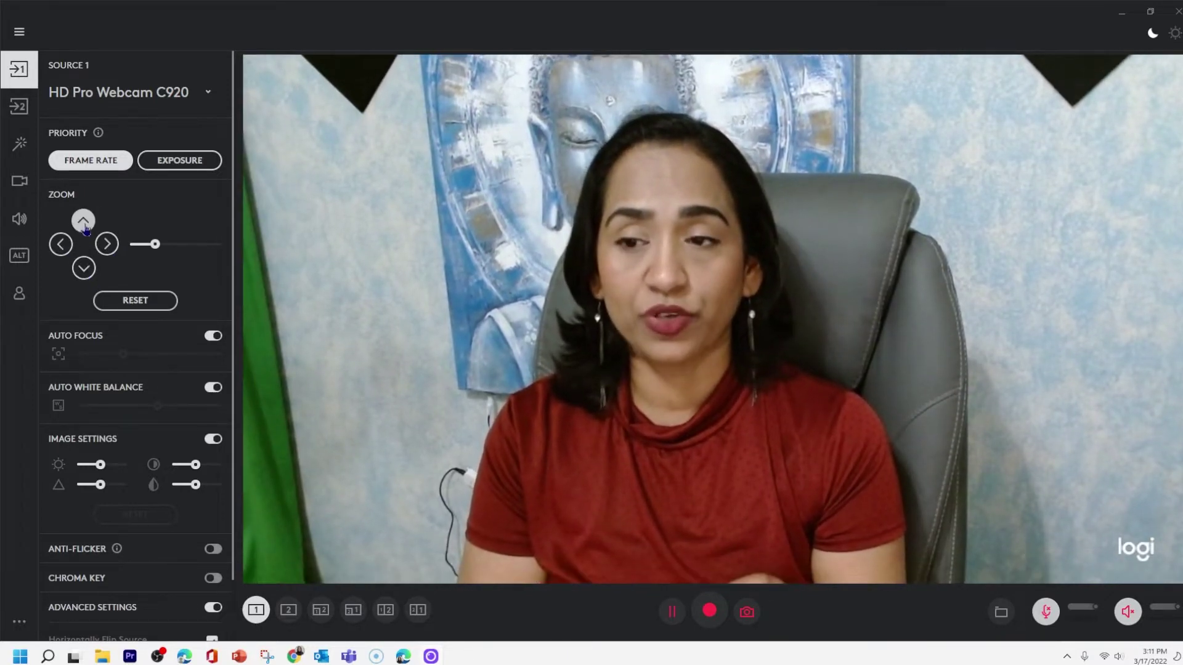
{"action": "left_click", "coordinate": [107, 246]}
{"action": "left_click", "coordinate": [107, 247]}
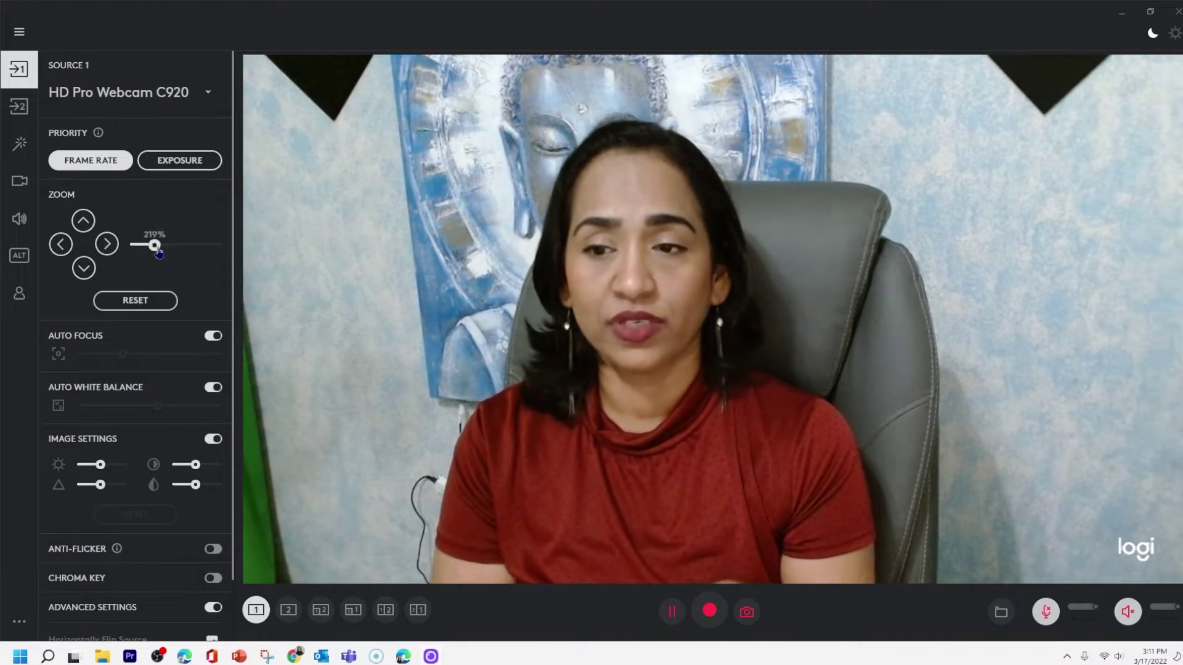
- Zoom the webcam picture in slightly more and adjust the subject's horizontal position in the frame
{"action": "left_click_drag", "start_coordinate": [155, 244], "coordinate": [158, 245]}
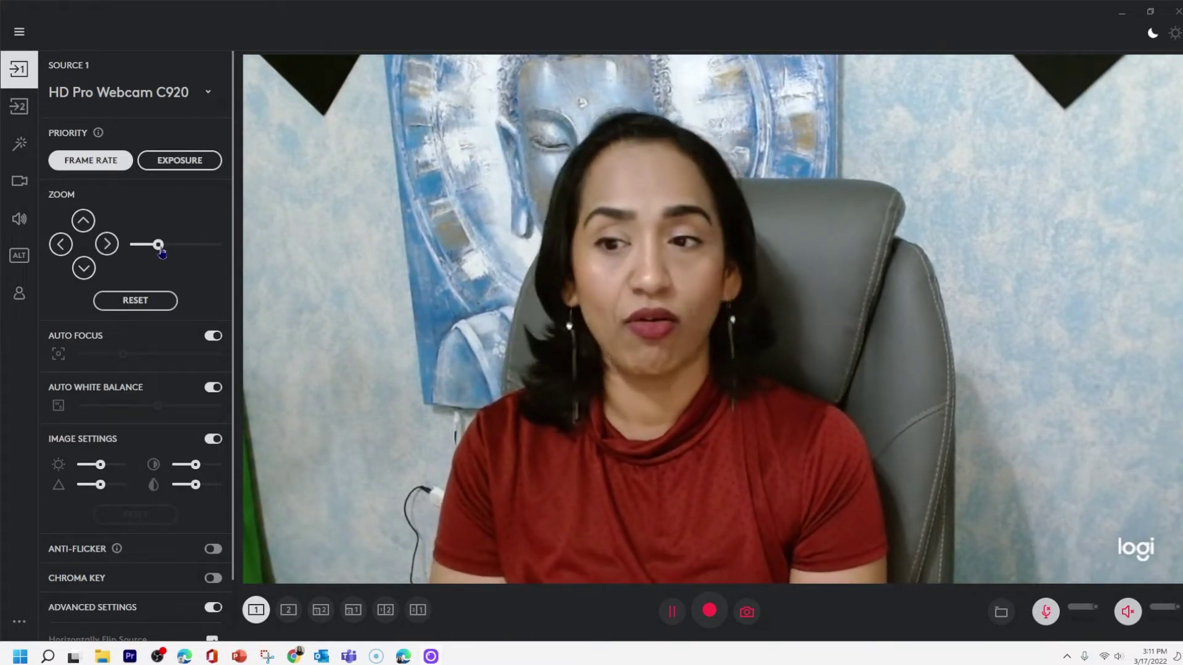
{"action": "left_click", "coordinate": [61, 247]}
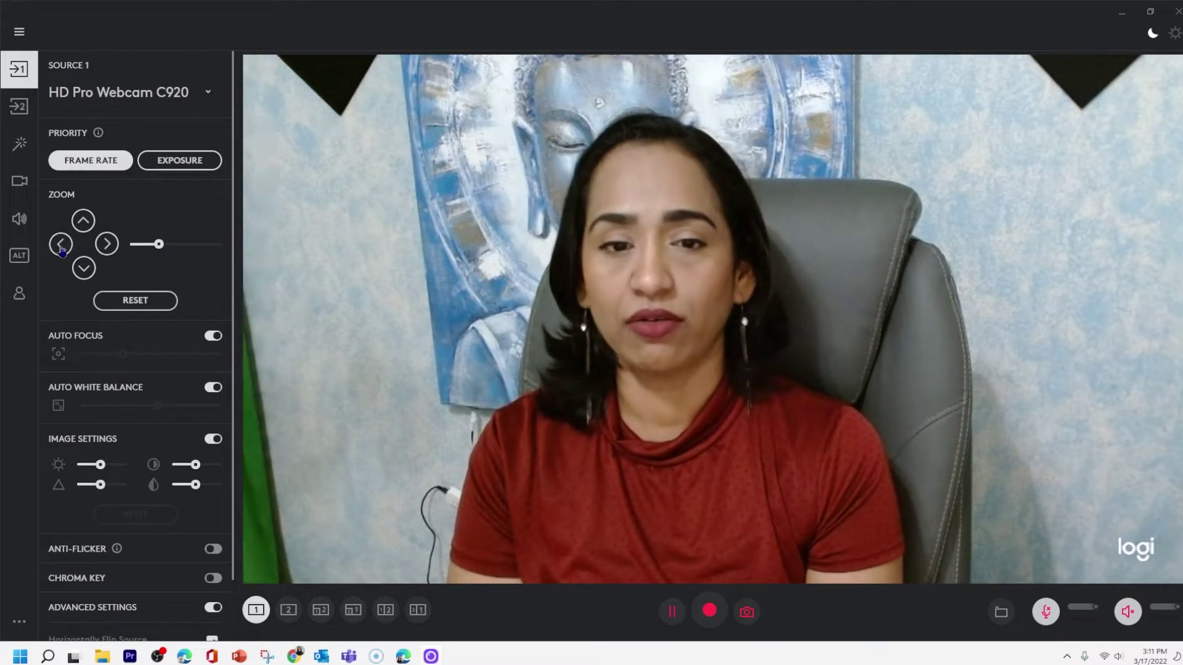
{"action": "left_click", "coordinate": [107, 247]}
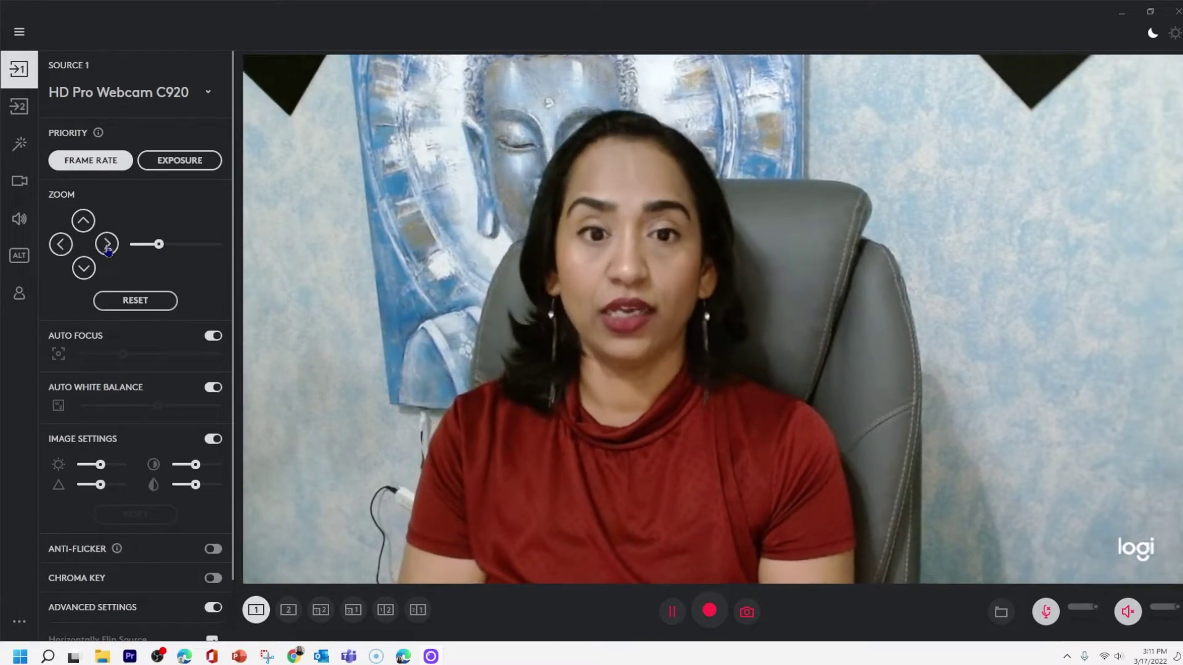
- Try a lower manual focus with Auto Focus off, and restore Auto Focus
{"action": "left_click", "coordinate": [213, 336]}
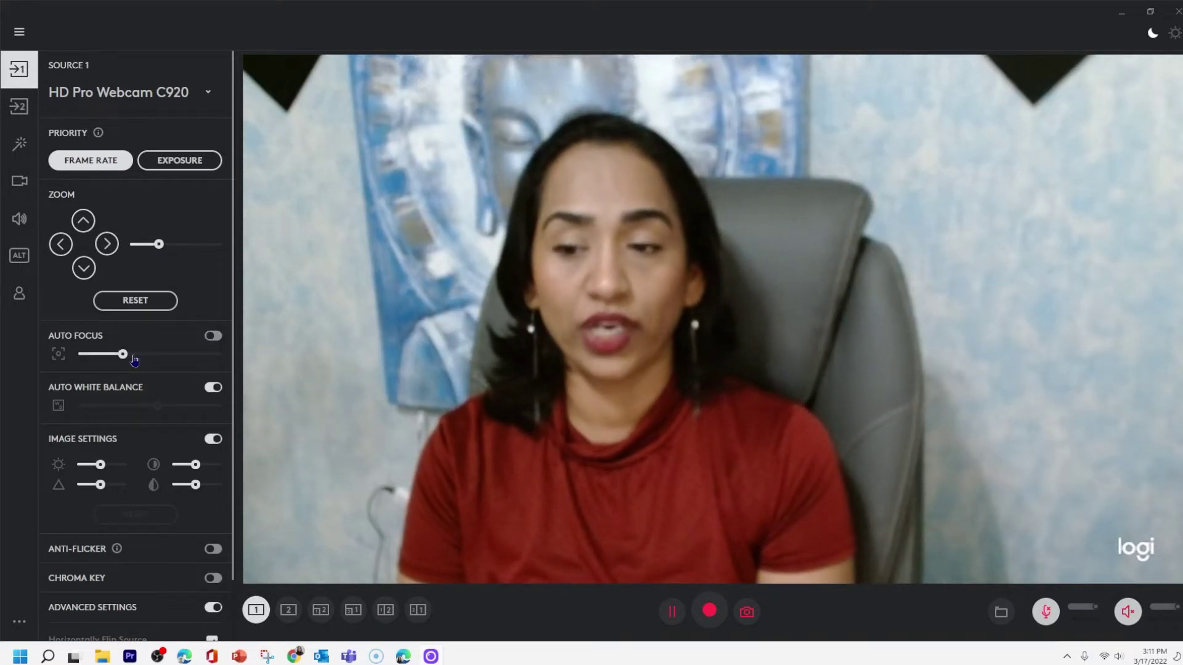
{"action": "left_click_drag", "start_coordinate": [125, 360], "coordinate": [98, 360]}
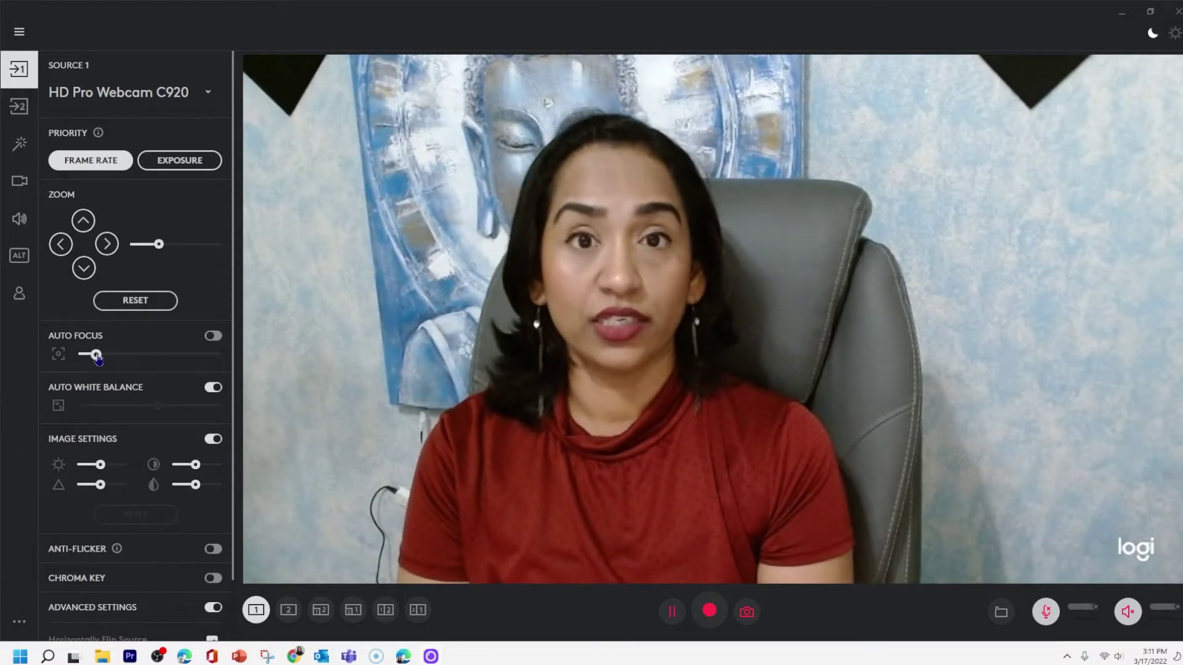
{"action": "left_click", "coordinate": [214, 337]}
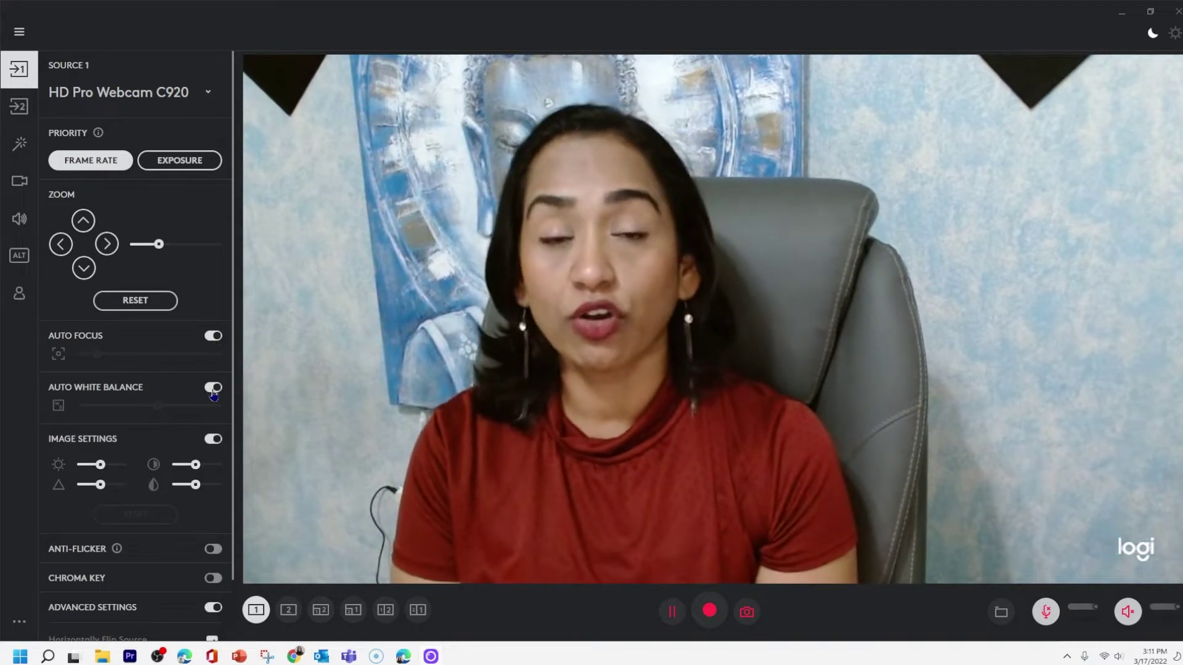
- Try cooler and warmer manual white balance with Auto White Balance off, and restore the automatic setting
{"action": "left_click", "coordinate": [213, 387]}
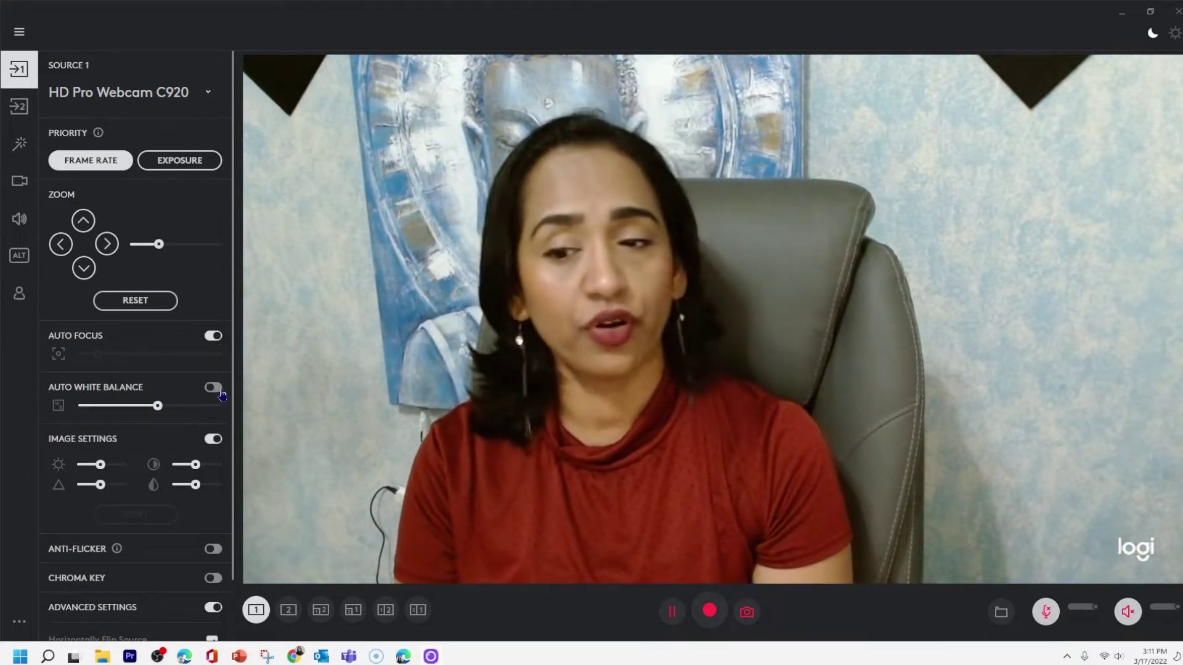
{"action": "left_click_drag", "start_coordinate": [161, 412], "coordinate": [125, 411]}
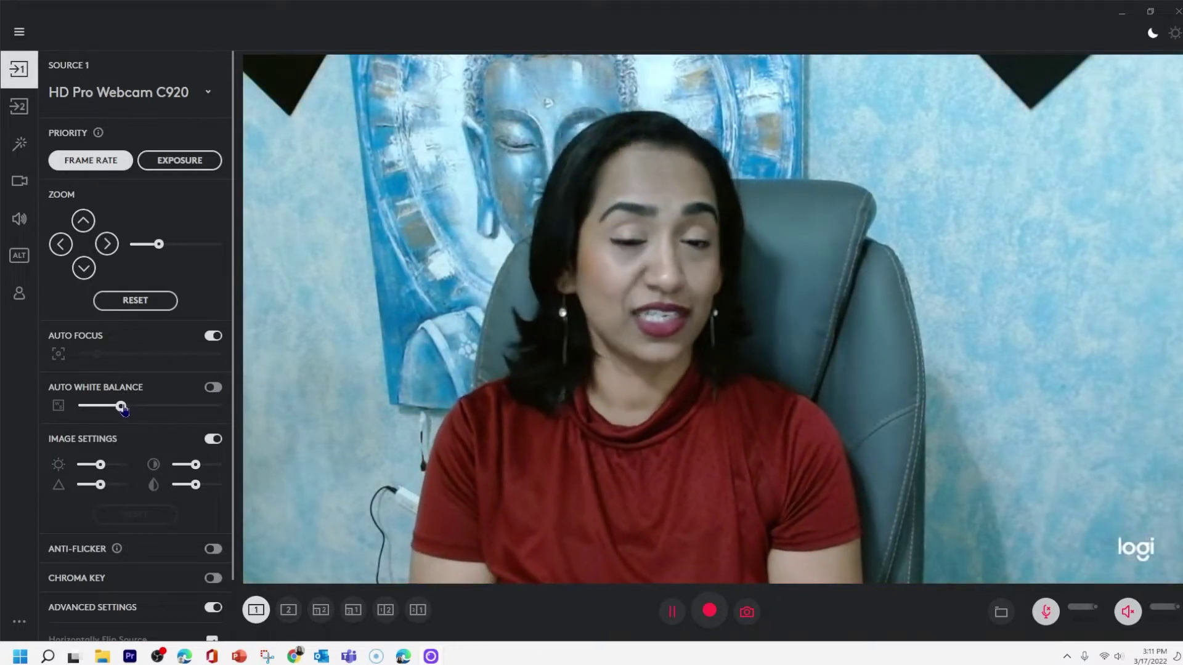
{"action": "left_click_drag", "start_coordinate": [124, 410], "coordinate": [169, 414]}
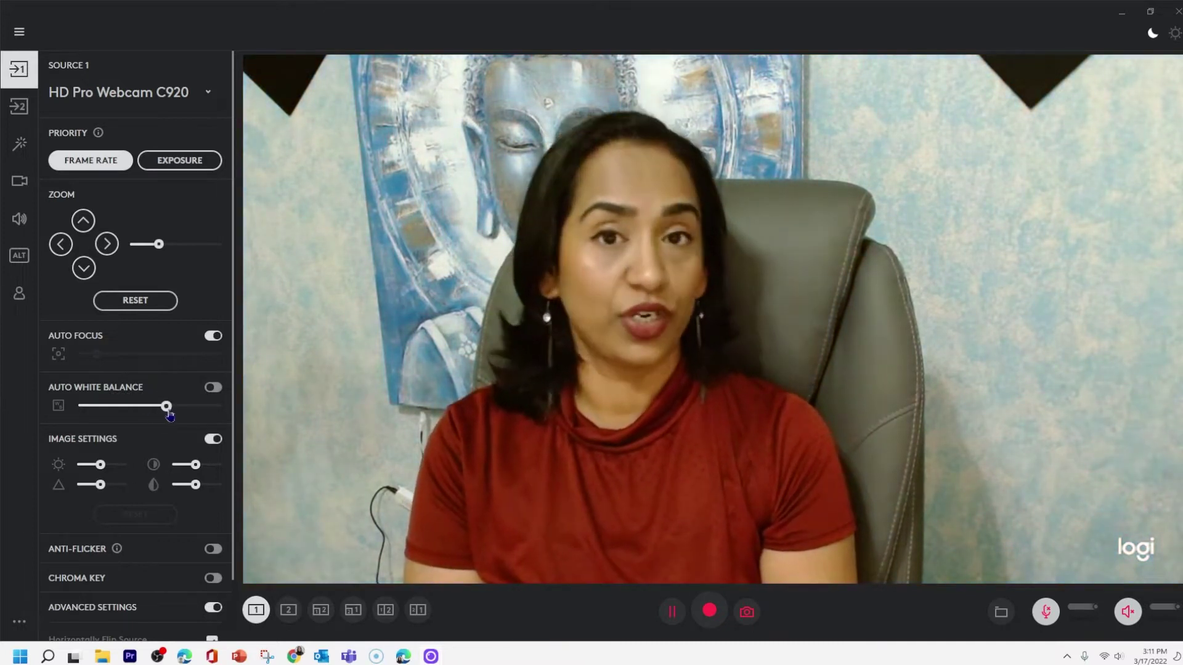
{"action": "left_click", "coordinate": [214, 388]}
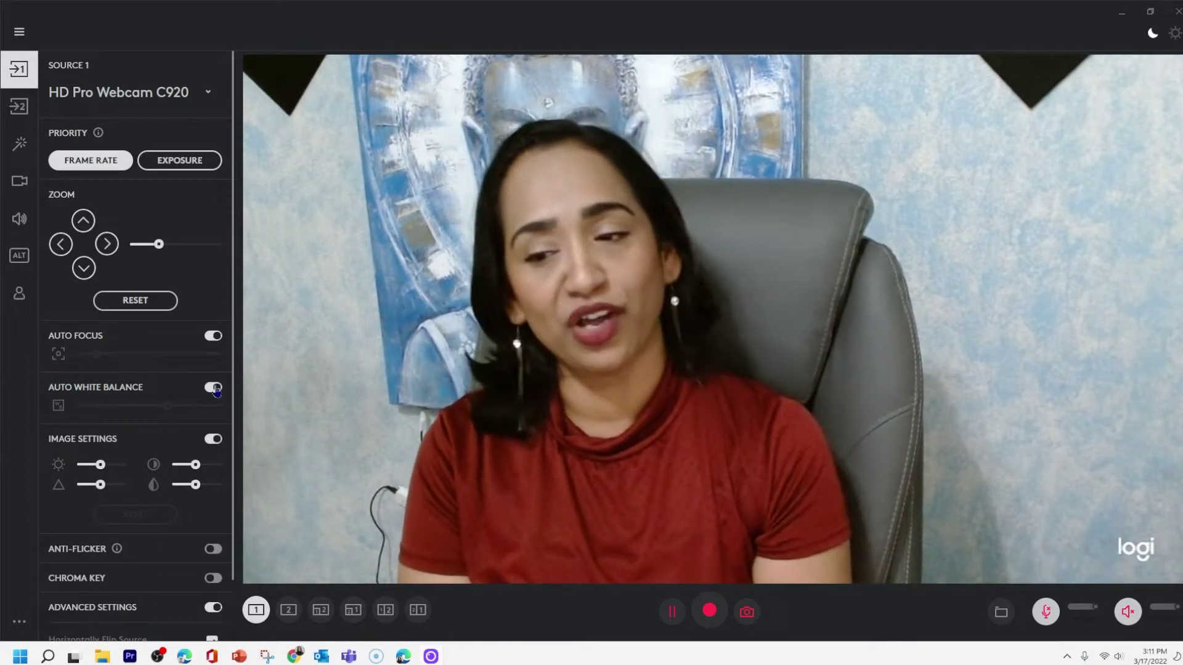
- Lower the brightness slightly and fine-tune the contrast in the image settings of Source 1
{"action": "scroll", "coordinate": [131, 428], "scroll_direction": "down", "scroll_amount": 1}
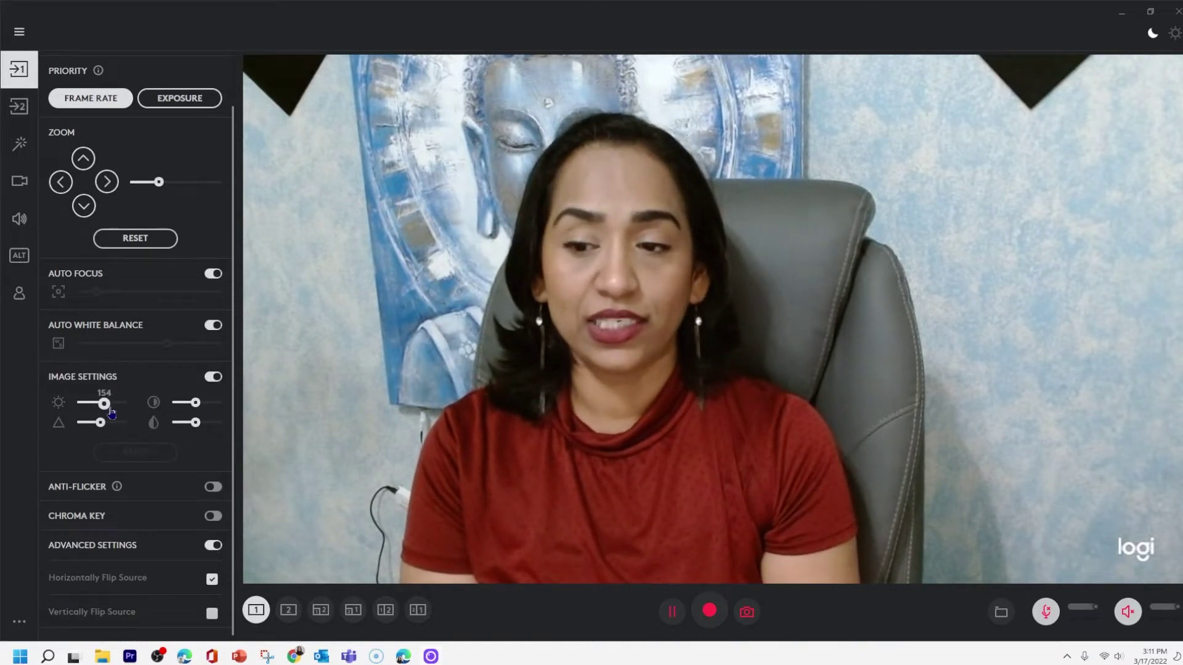
{"action": "left_click_drag", "start_coordinate": [123, 411], "coordinate": [100, 411]}
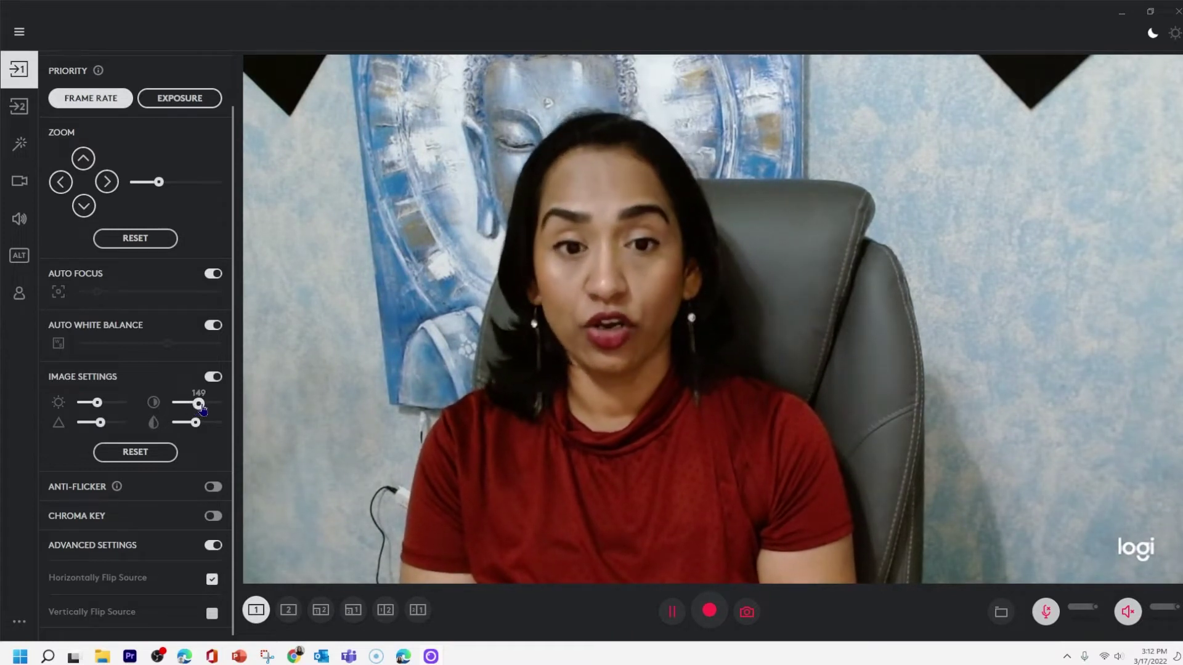
{"action": "left_click_drag", "start_coordinate": [203, 410], "coordinate": [196, 407]}
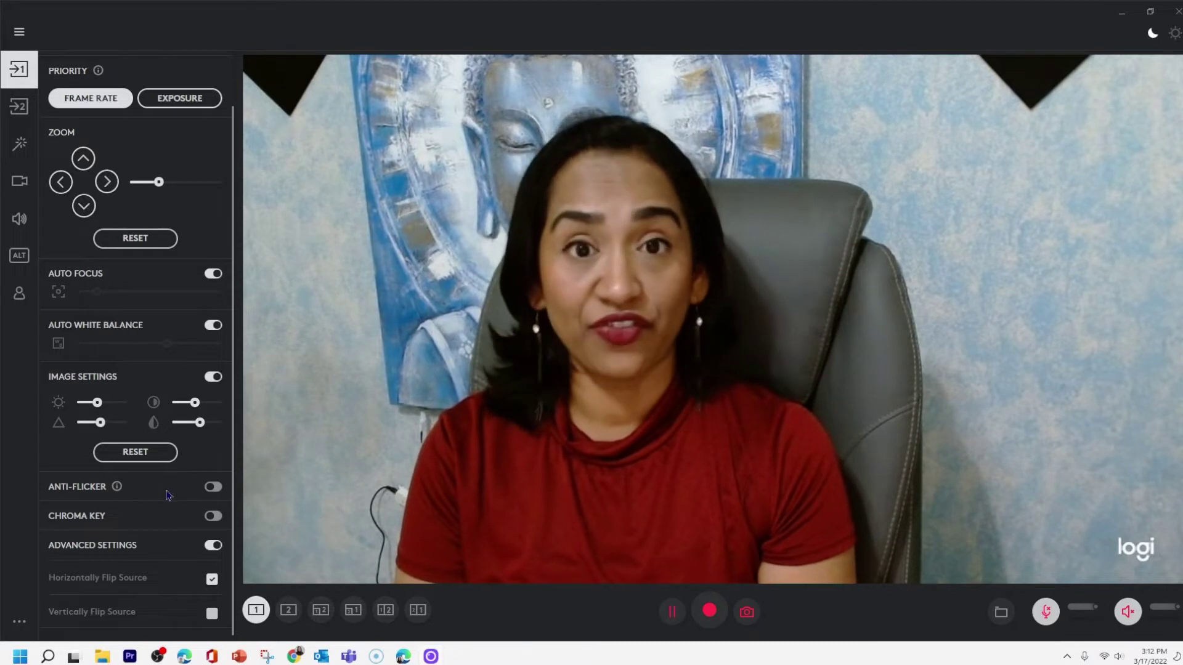
- Read the explanation of the anti-flicker setting and enable Anti-Flicker for Source 1
{"action": "scroll", "coordinate": [175, 494], "scroll_direction": "down", "scroll_amount": 1}
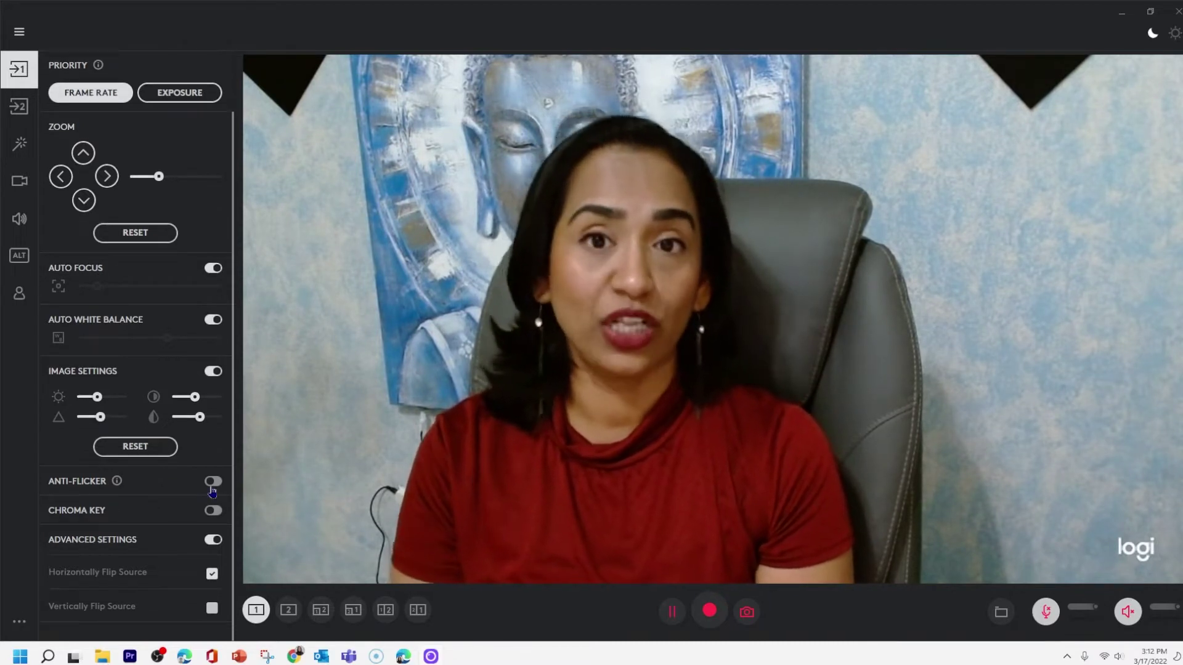
{"action": "left_click", "coordinate": [118, 483]}
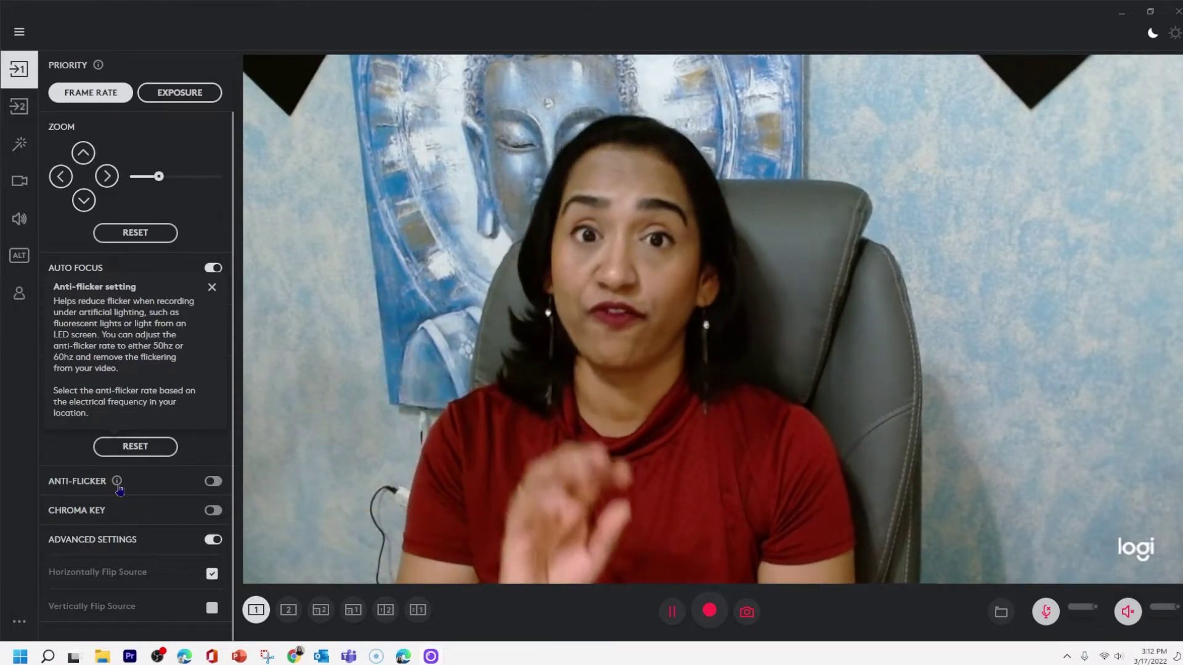
{"action": "left_click", "coordinate": [214, 481]}
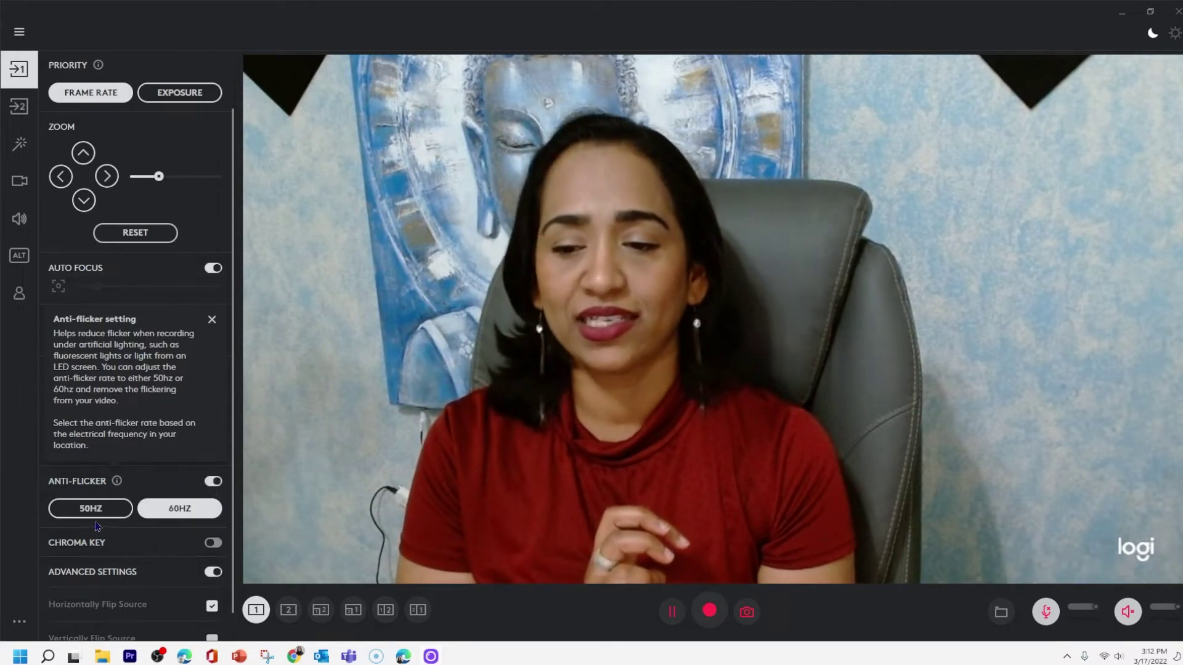
- Select the 60HZ anti-flicker rate and switch Anti-Flicker off for Source 1
{"action": "left_click", "coordinate": [176, 511]}
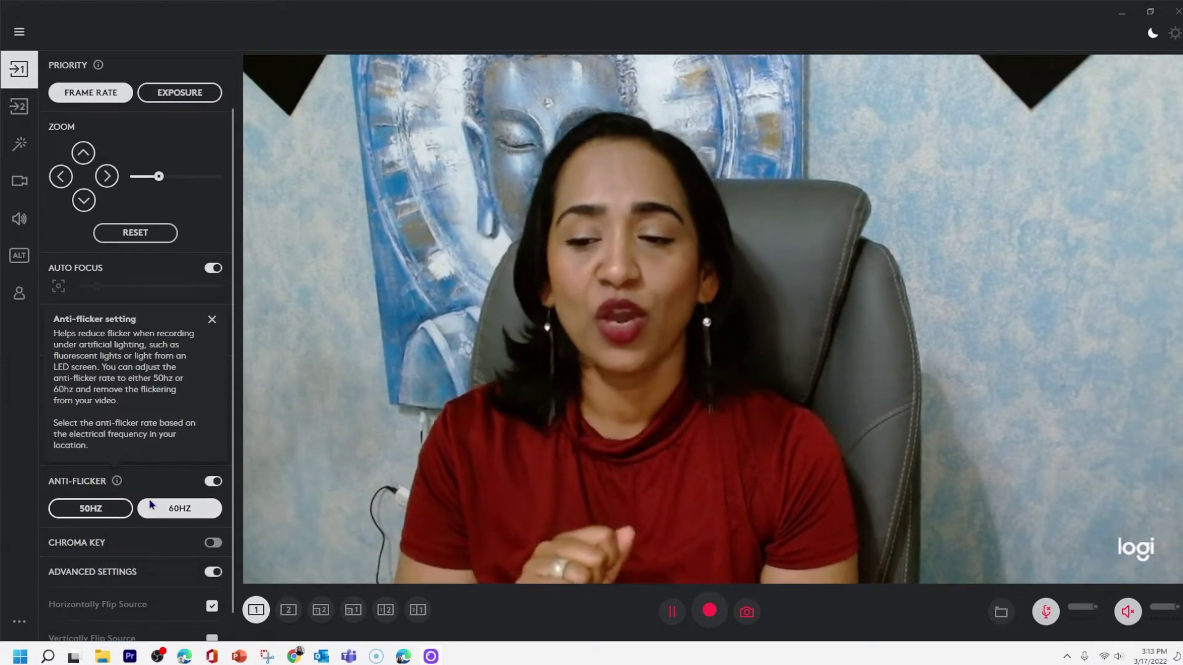
{"action": "left_click", "coordinate": [212, 482]}
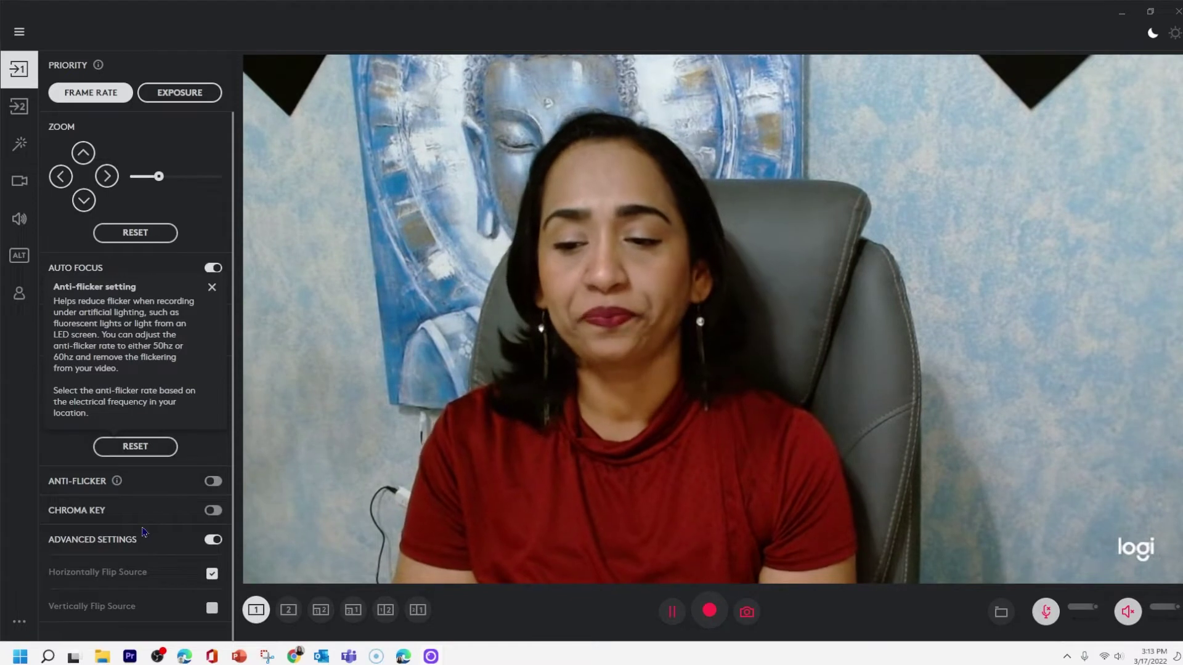
- Enable Chroma Key for Source 1, comparing blue with green as the key colour and the picture with and without the effect
{"action": "left_click", "coordinate": [219, 516]}
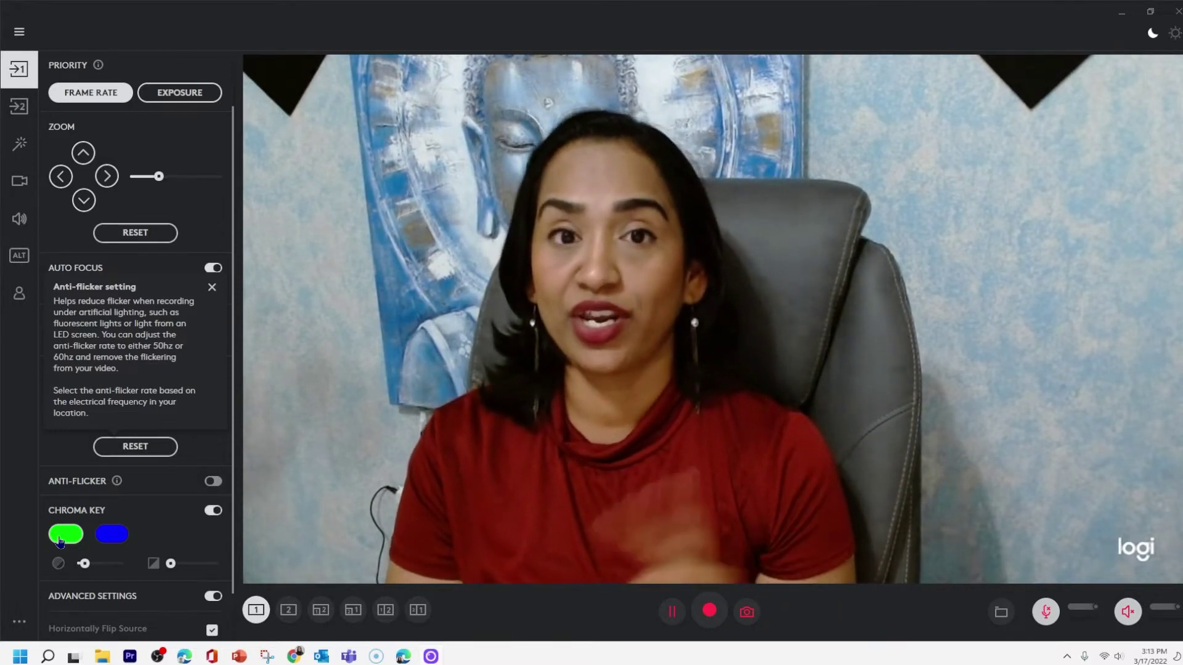
{"action": "left_click", "coordinate": [111, 534]}
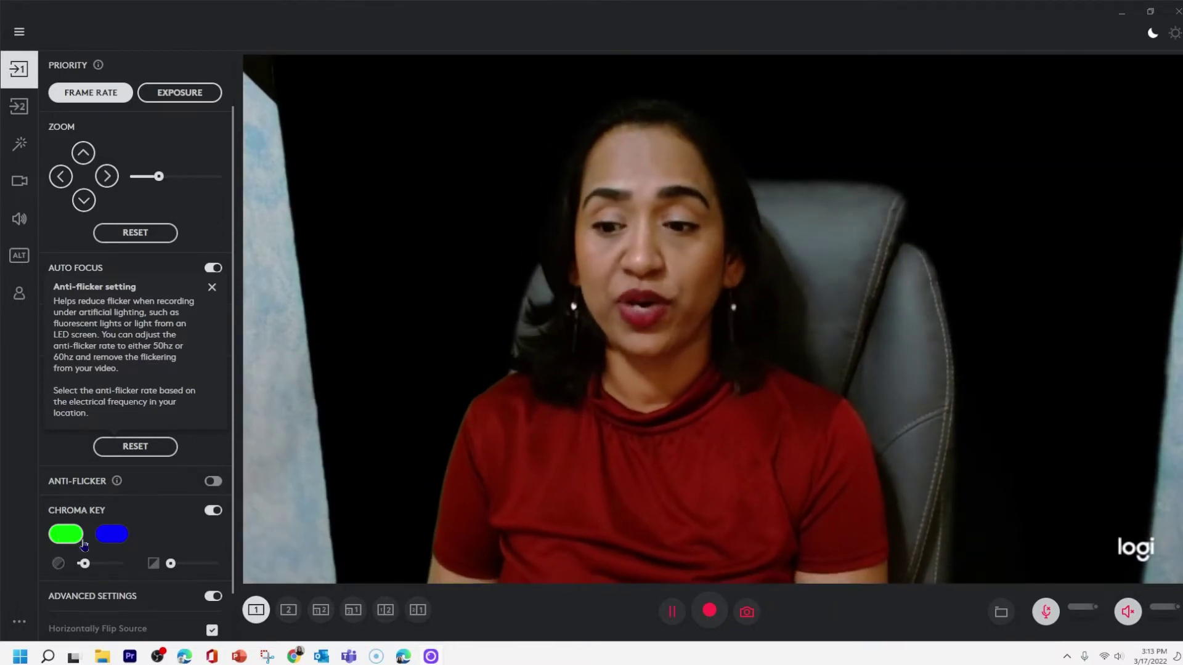
{"action": "left_click", "coordinate": [213, 512]}
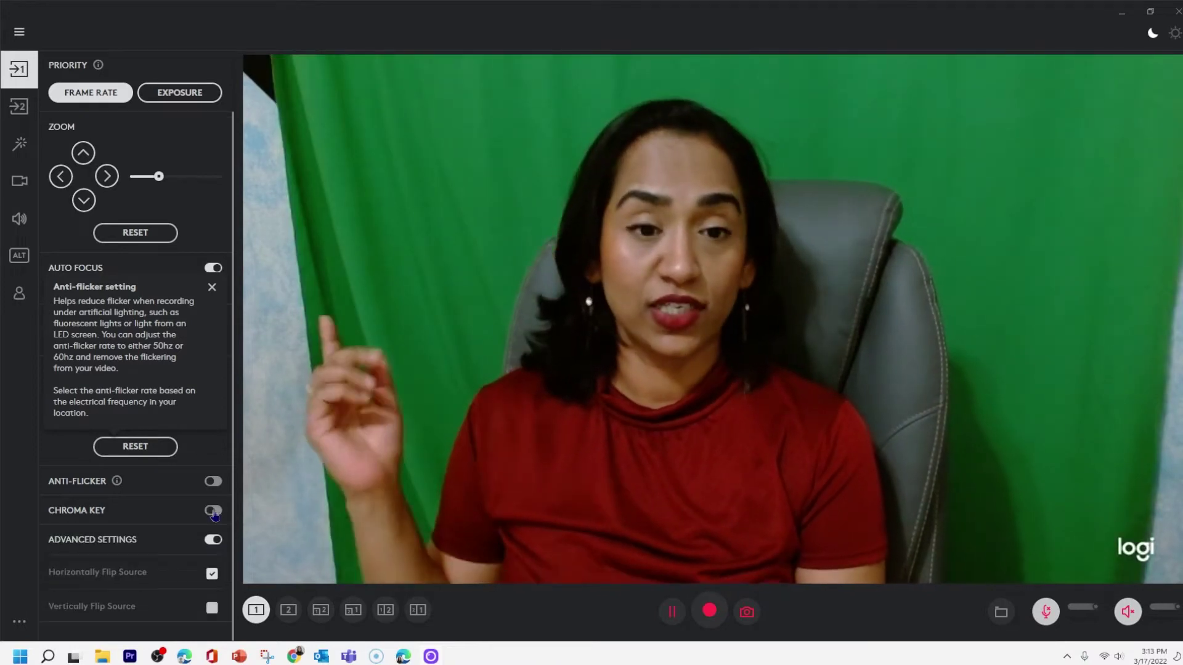
{"action": "left_click", "coordinate": [216, 512]}
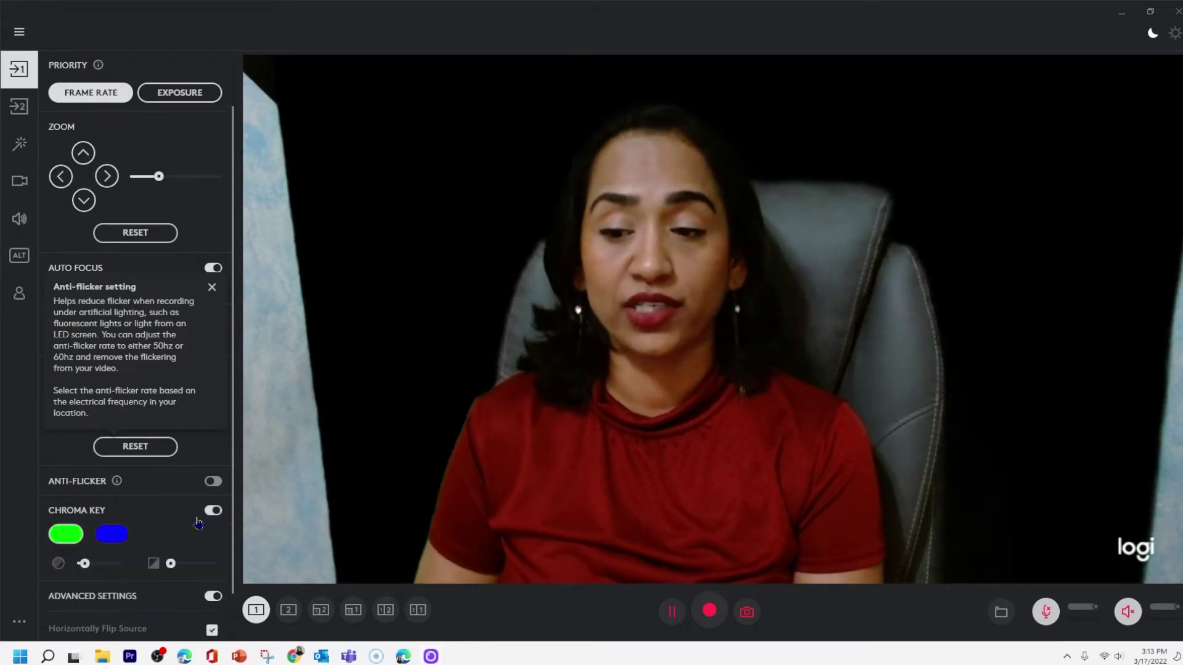
{"action": "left_click", "coordinate": [107, 538]}
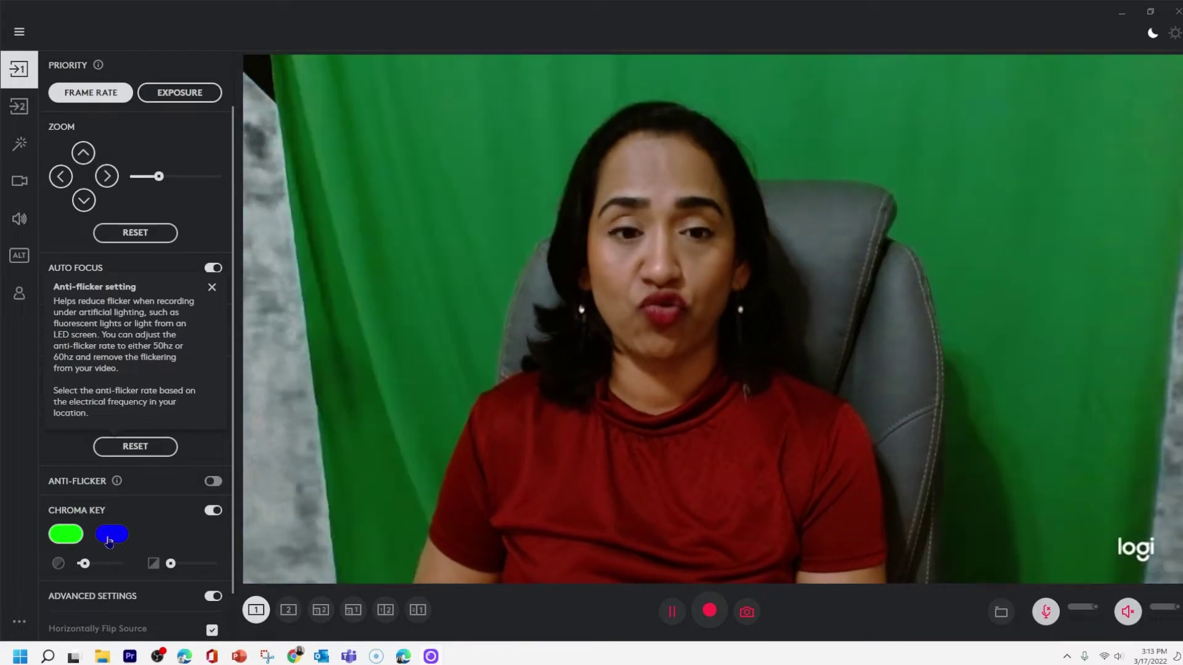
{"action": "left_click", "coordinate": [69, 538]}
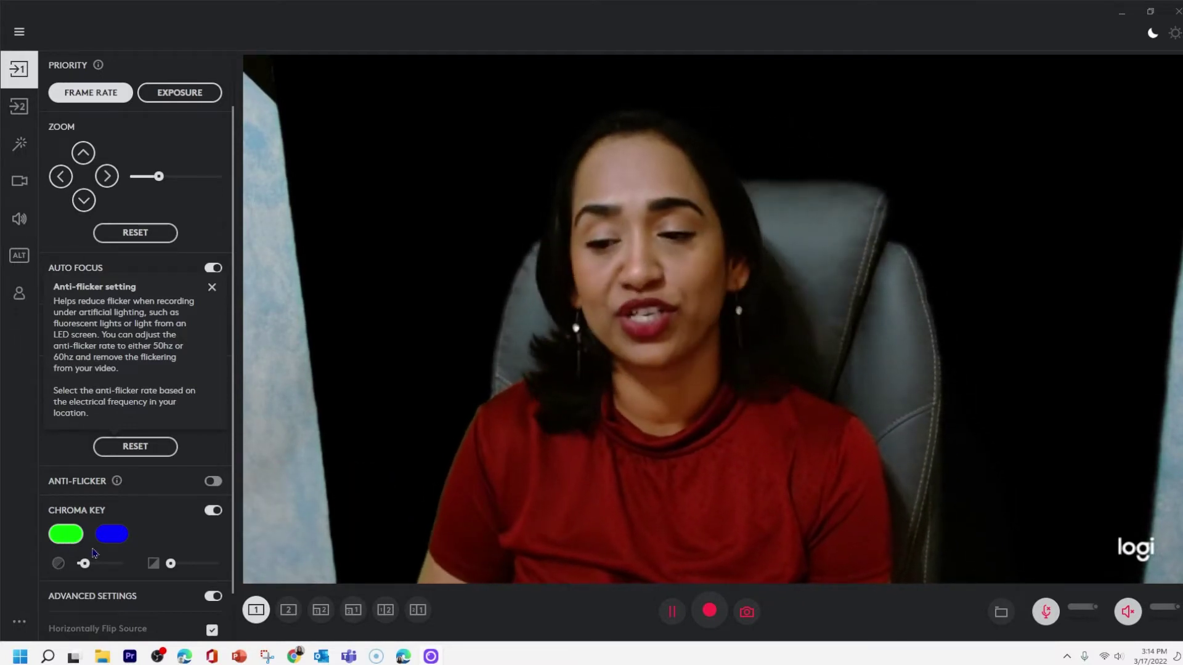
{"action": "left_click", "coordinate": [212, 511]}
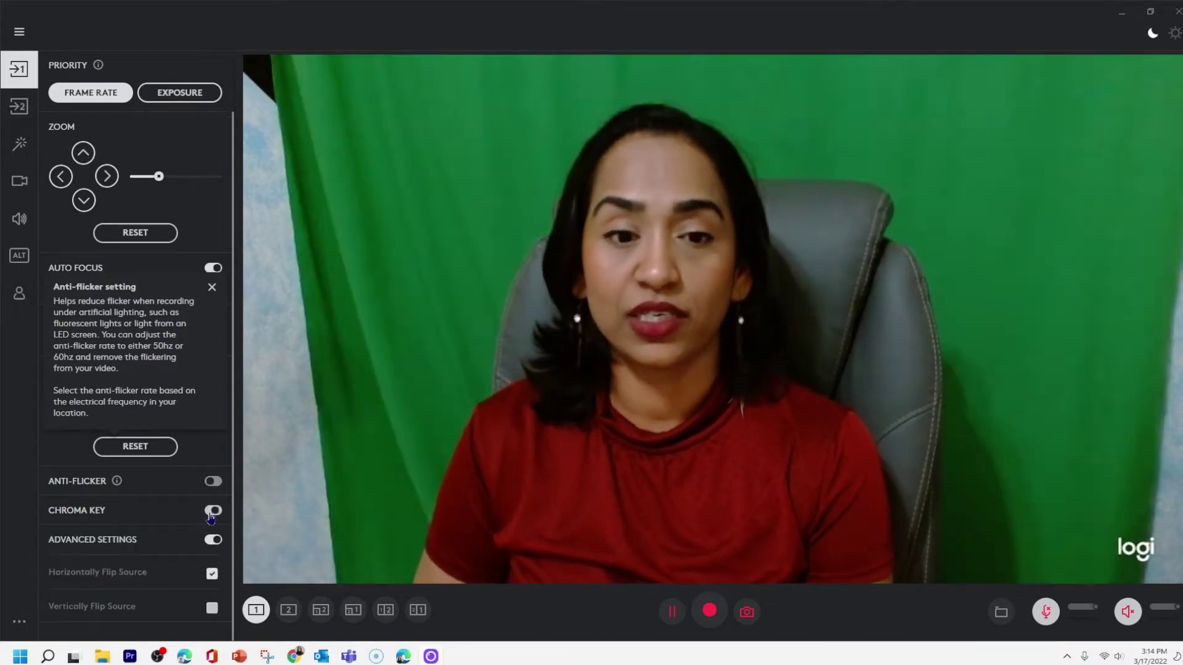
{"action": "left_click", "coordinate": [216, 513]}
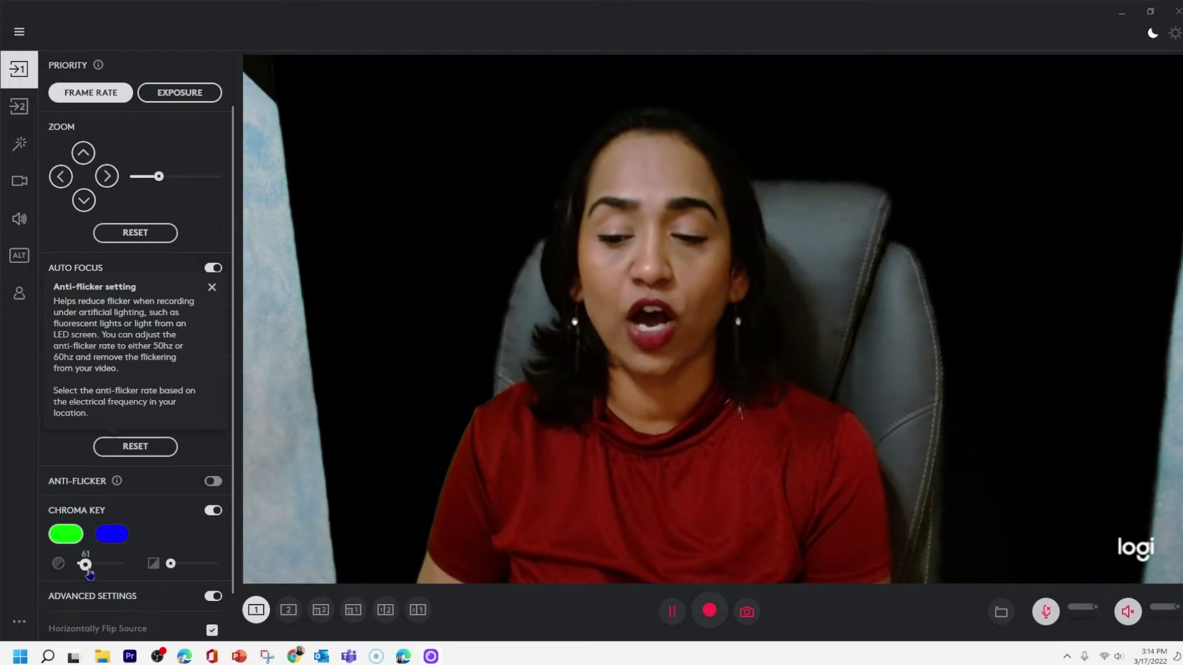
- Fine-tune the green chroma key by lowering its first adjustment slightly and raising the second
{"action": "left_click_drag", "start_coordinate": [102, 572], "coordinate": [85, 572]}
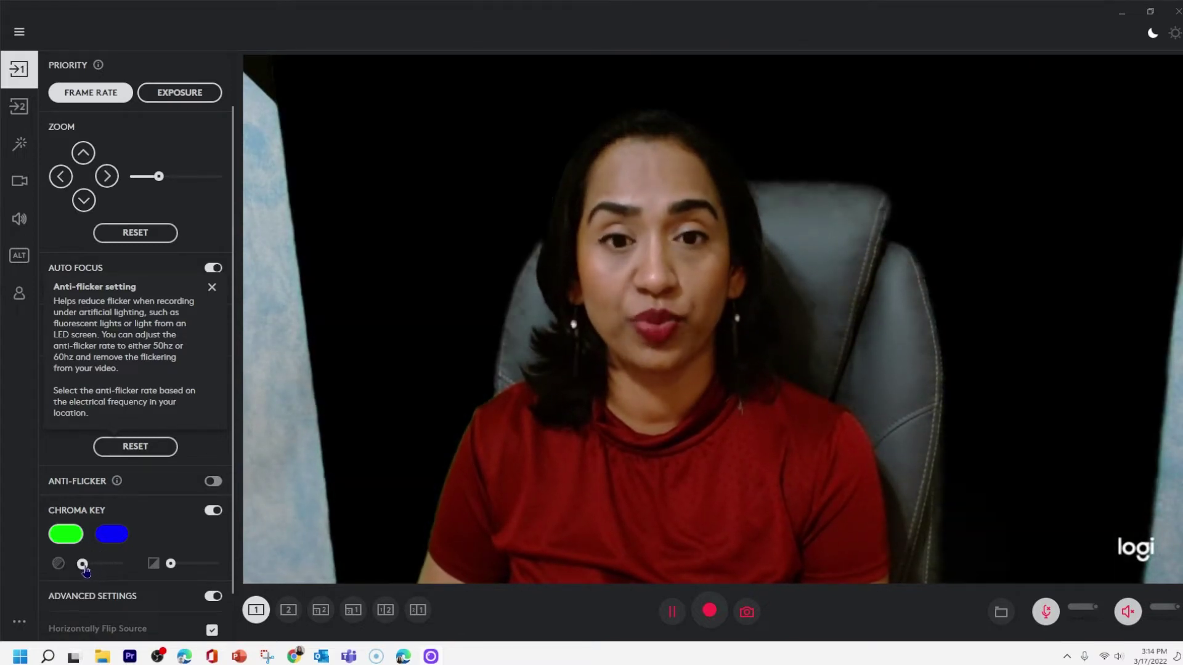
{"action": "left_click", "coordinate": [185, 571]}
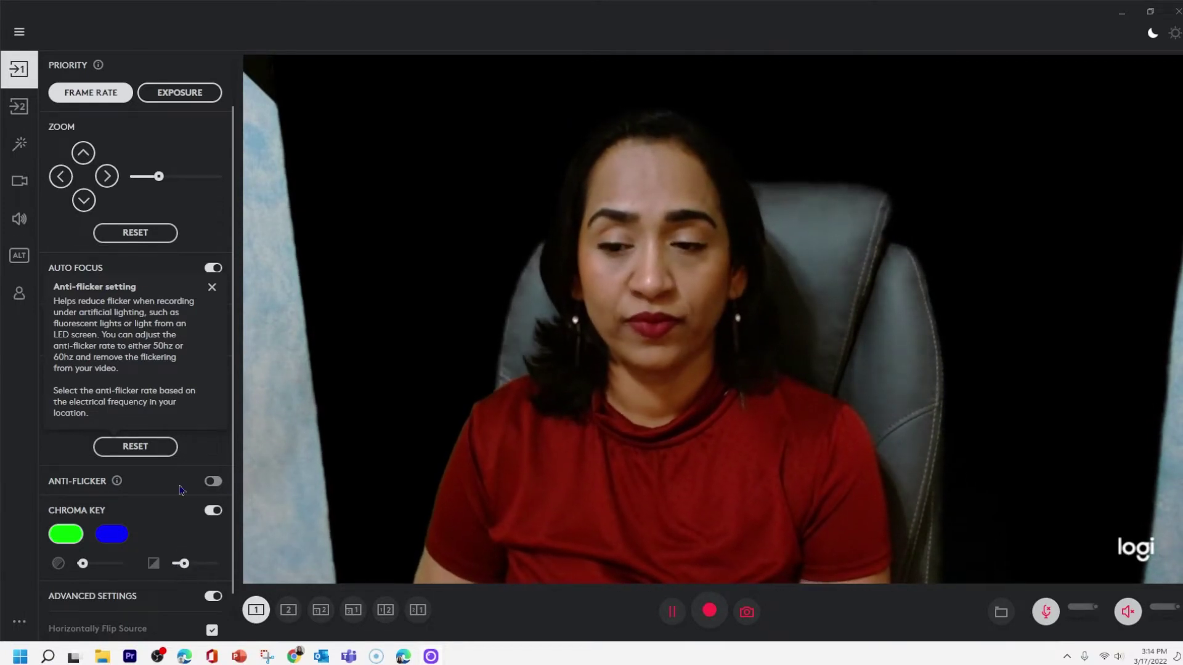
- Try flipping Source 1 vertically and restore the upright picture
{"action": "scroll", "coordinate": [188, 566], "scroll_direction": "down", "scroll_amount": 1}
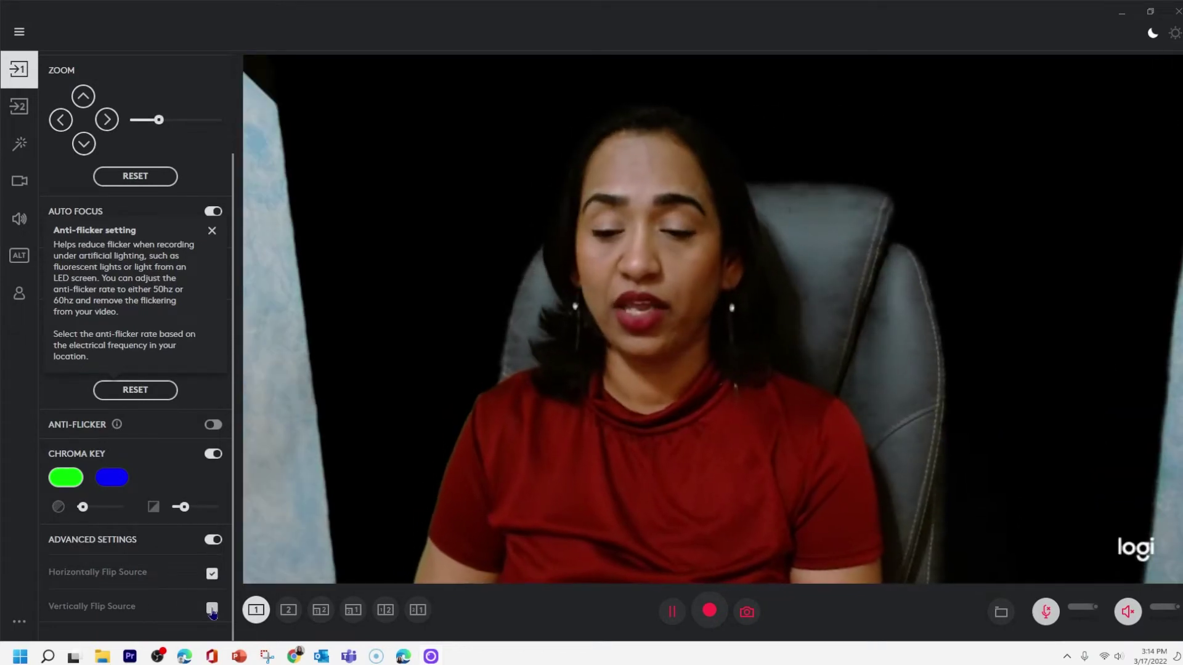
{"action": "left_click", "coordinate": [212, 609]}
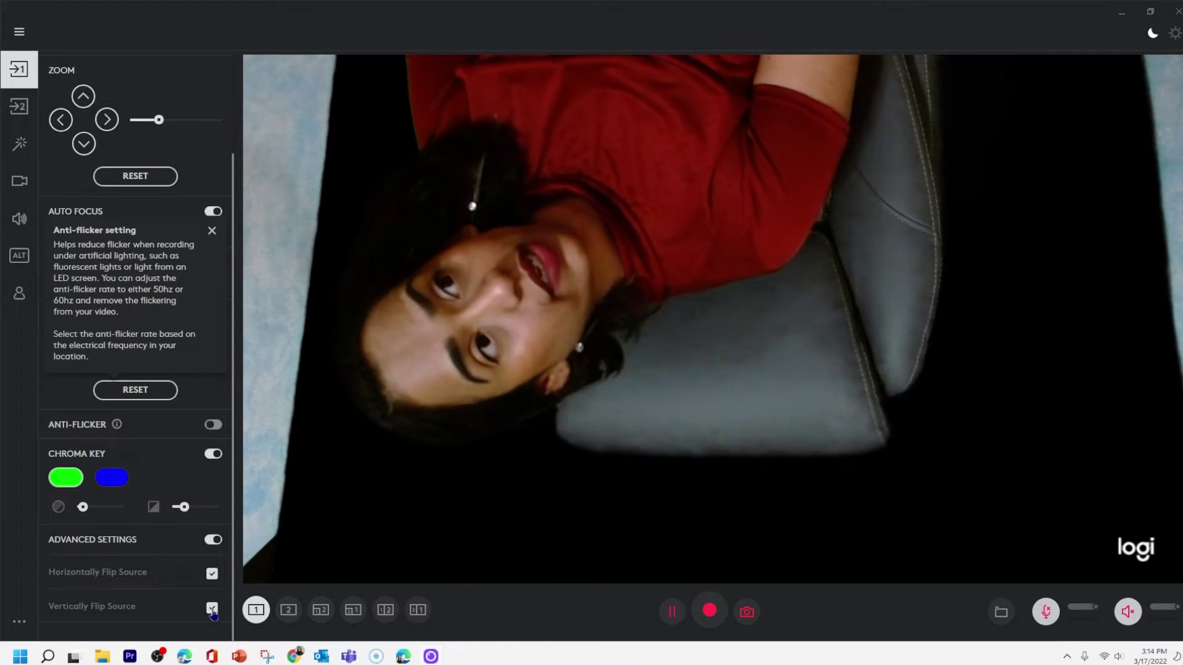
{"action": "left_click", "coordinate": [212, 610]}
{"action": "left_click", "coordinate": [212, 610]}
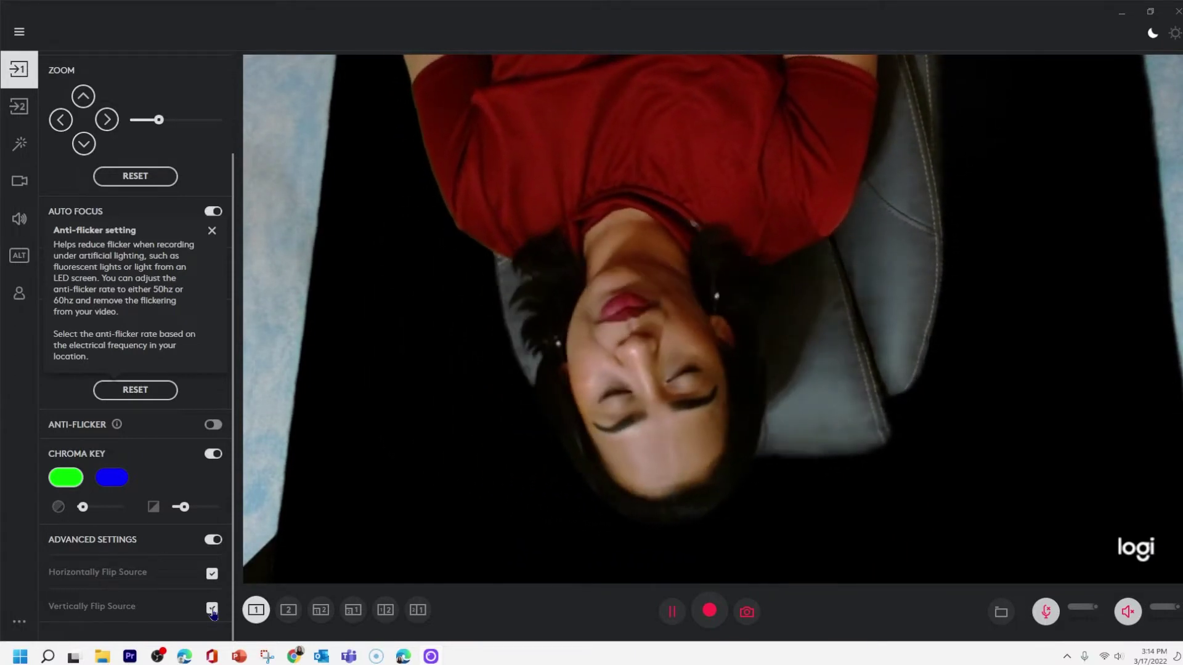
{"action": "left_click", "coordinate": [212, 610]}
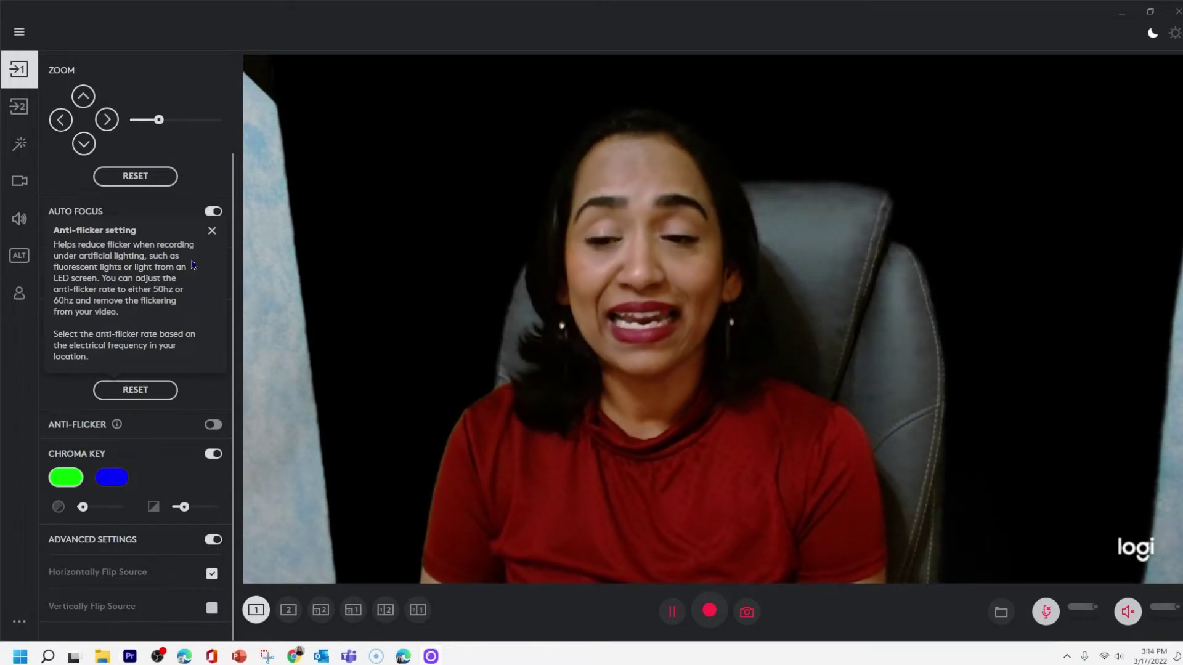
- Dismiss the anti-flicker explanation and disable Chroma Key for Source 1
{"action": "left_click", "coordinate": [212, 231]}
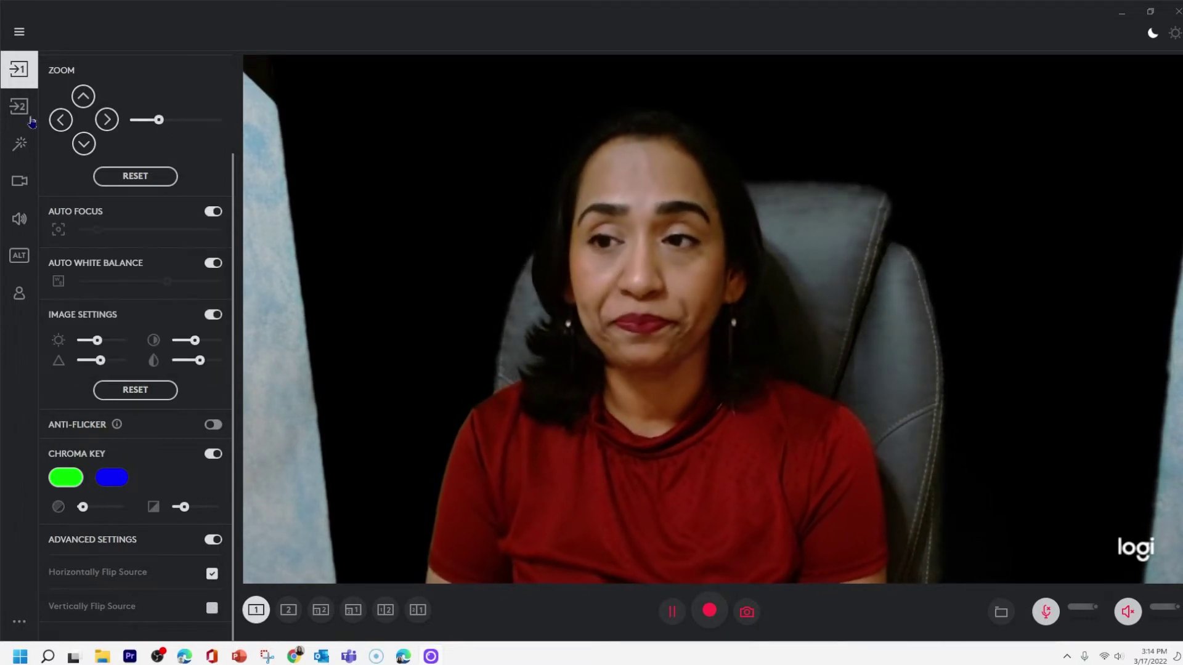
{"action": "left_click", "coordinate": [213, 453]}
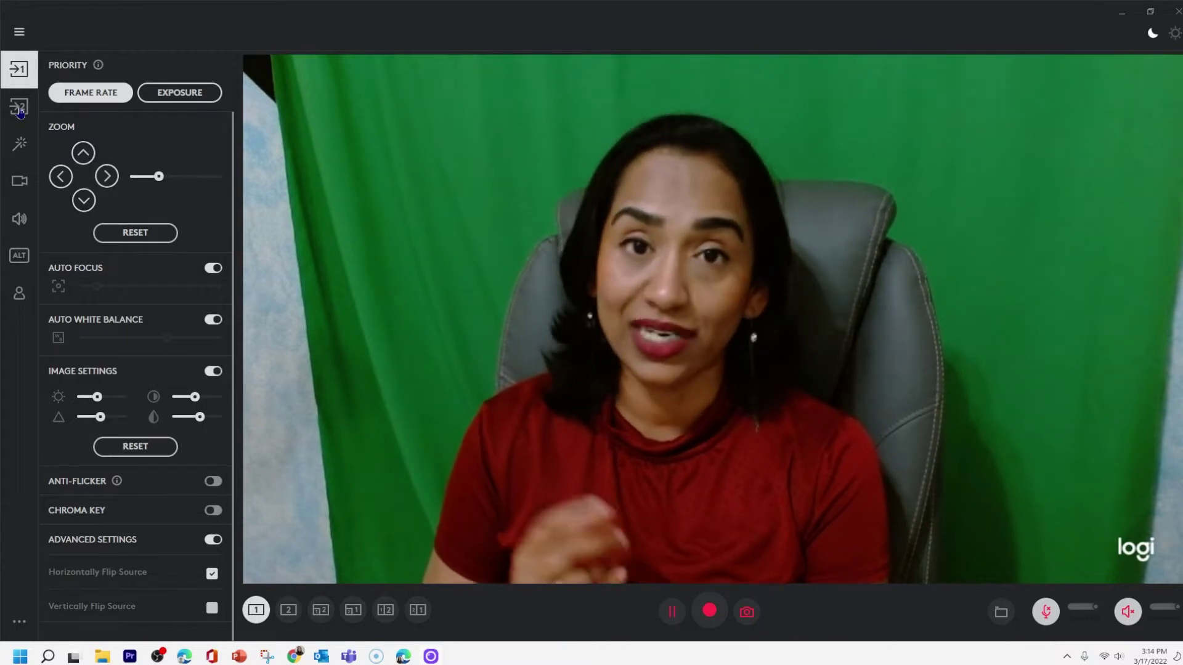
- Set Source 2 to the Chrome window with the YouTube channel, bring that window up in Chrome, and return to Logitech Capture
{"action": "left_click", "coordinate": [20, 111]}
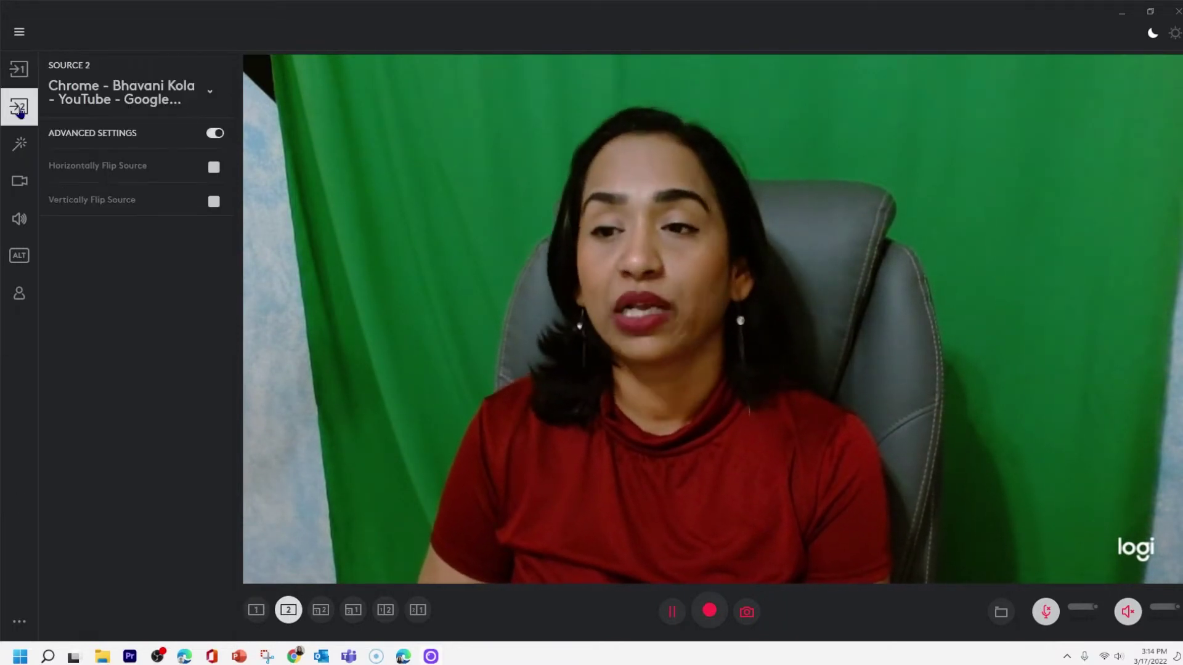
{"action": "left_click", "coordinate": [124, 92]}
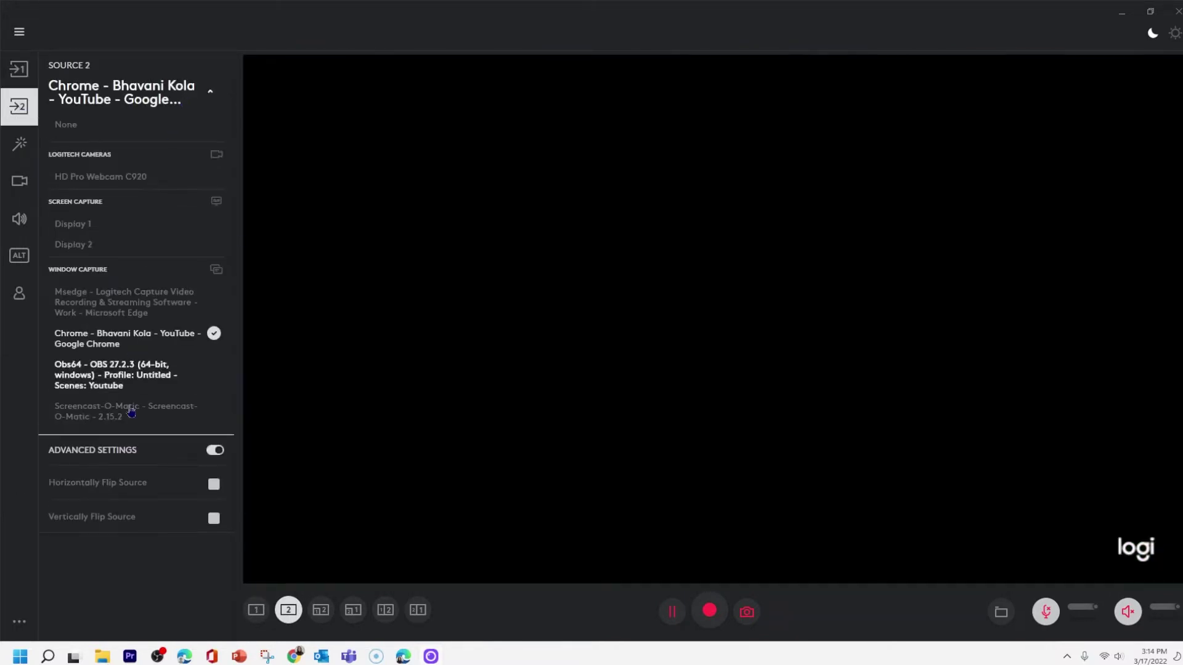
{"action": "left_click", "coordinate": [130, 346]}
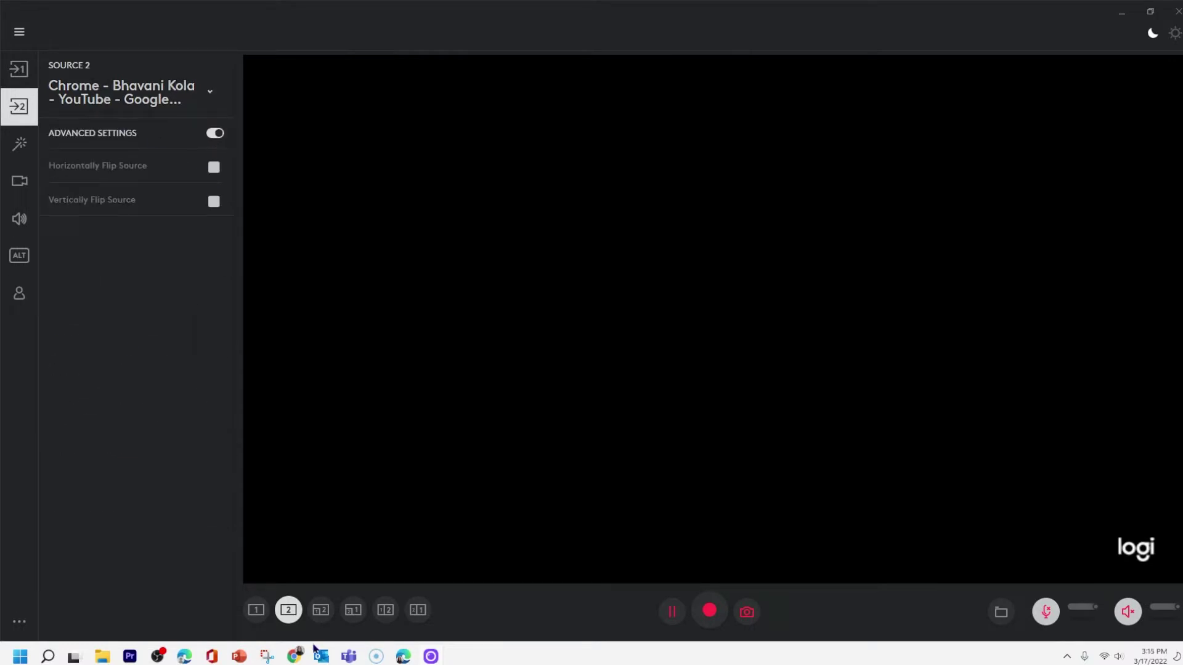
{"action": "left_click", "coordinate": [291, 660]}
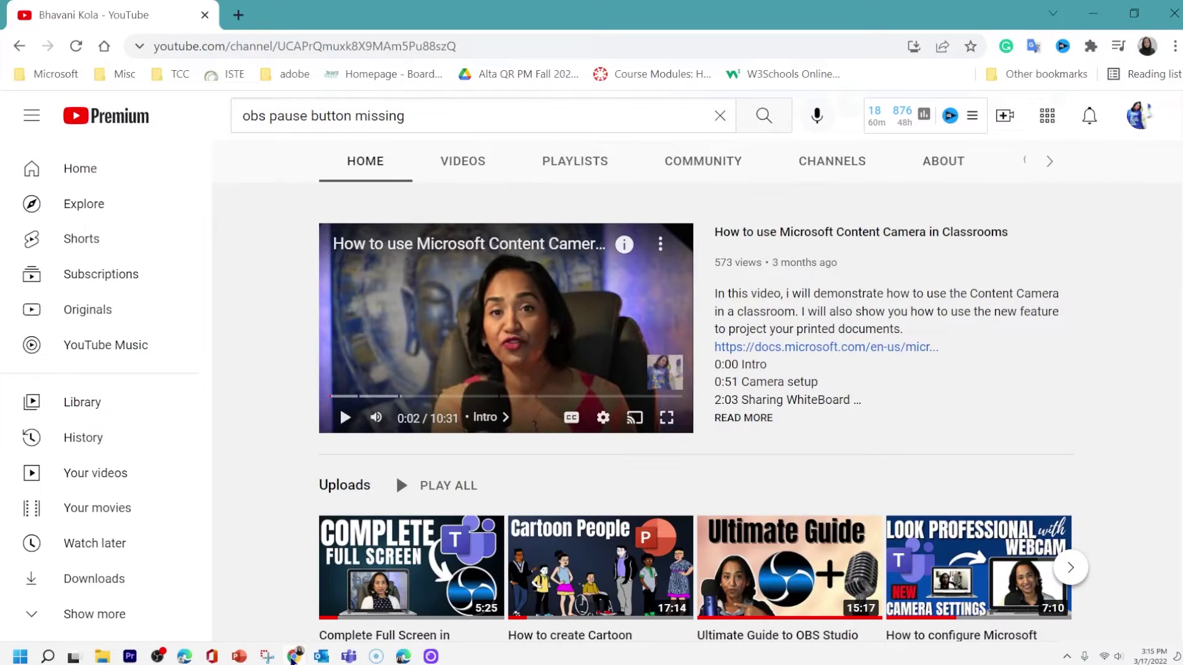
{"action": "left_click", "coordinate": [430, 656]}
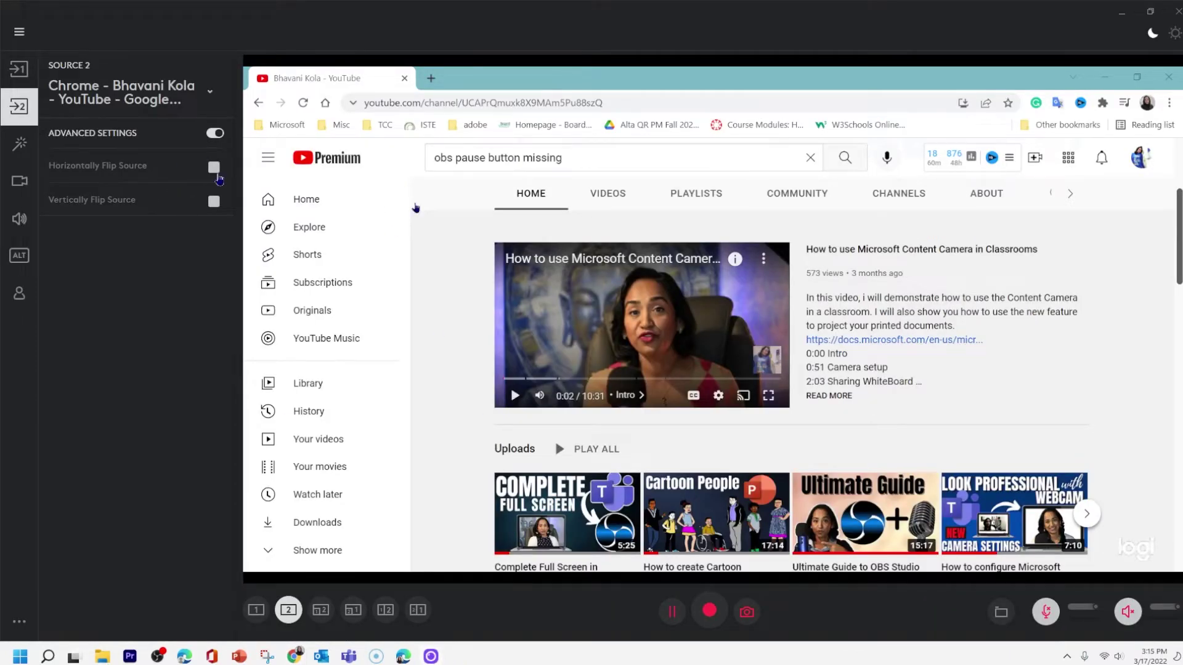
- Try the horizontal and vertical flip of Source 2 one at a time and clear both
{"action": "left_click", "coordinate": [214, 167]}
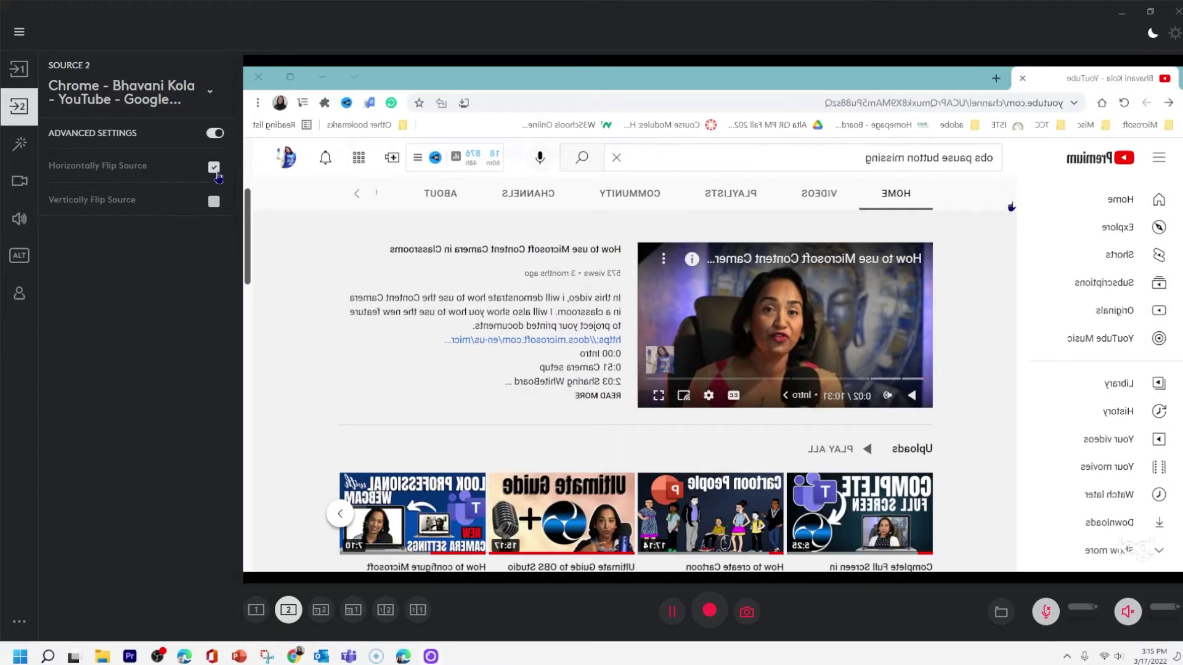
{"action": "left_click", "coordinate": [215, 172]}
{"action": "left_click", "coordinate": [213, 203]}
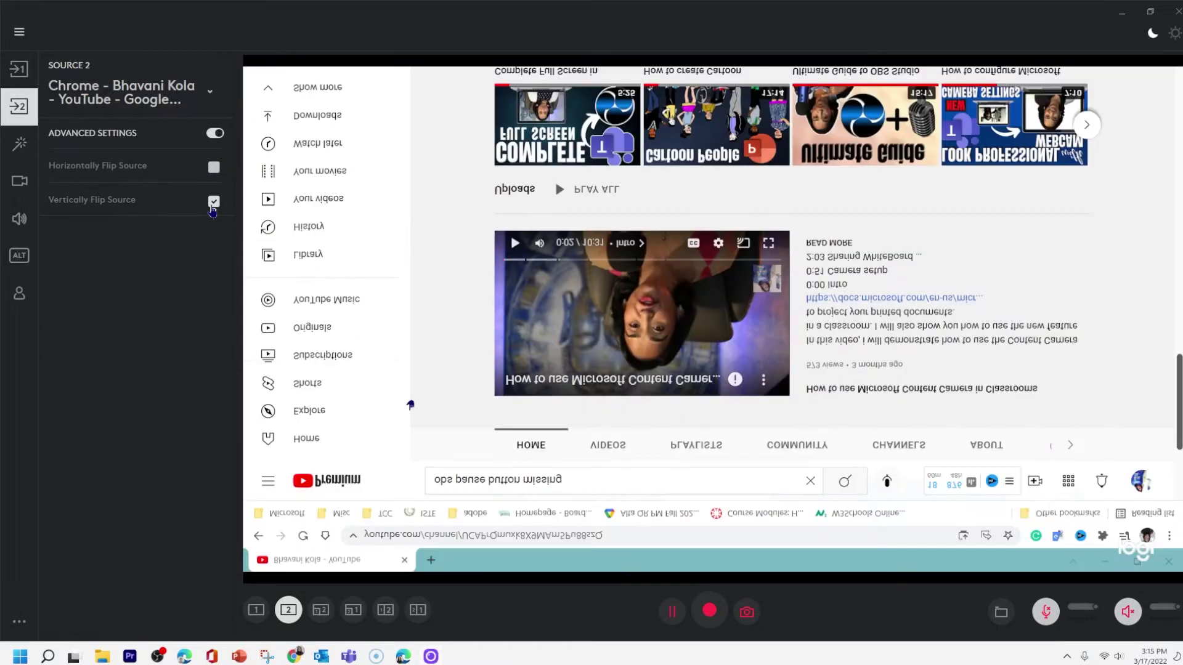
{"action": "left_click", "coordinate": [213, 202]}
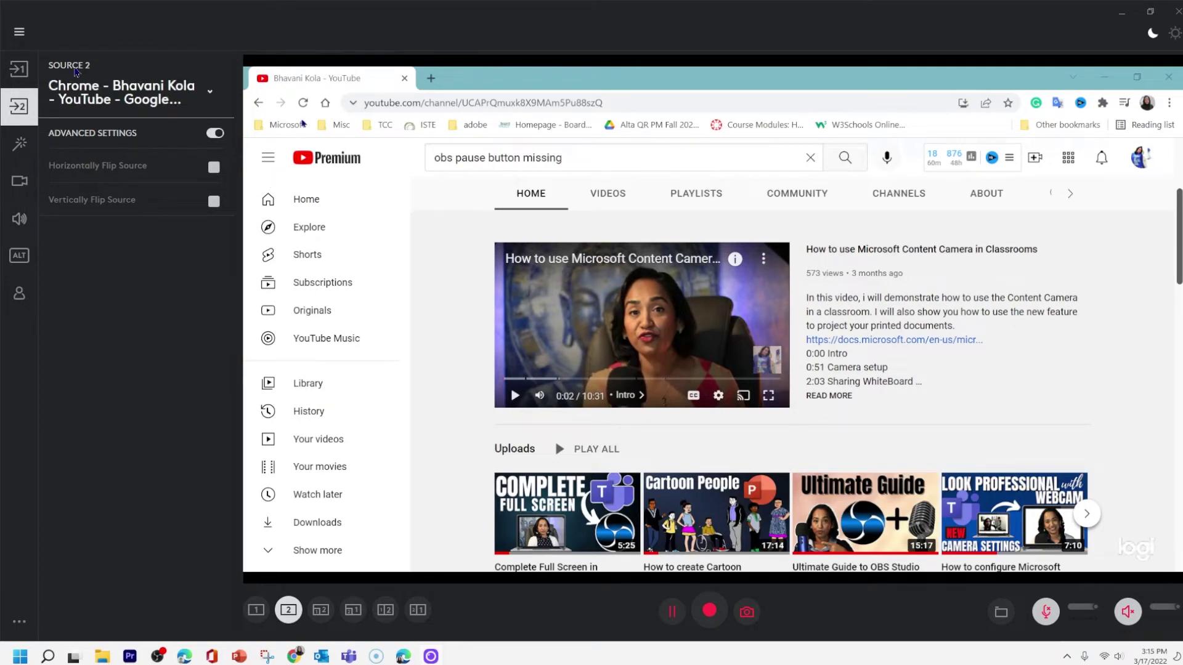
- Try Display 2 and Display 1 as screen captures for Source 2, and restore the Chrome YouTube window as its source
{"action": "left_click", "coordinate": [177, 93]}
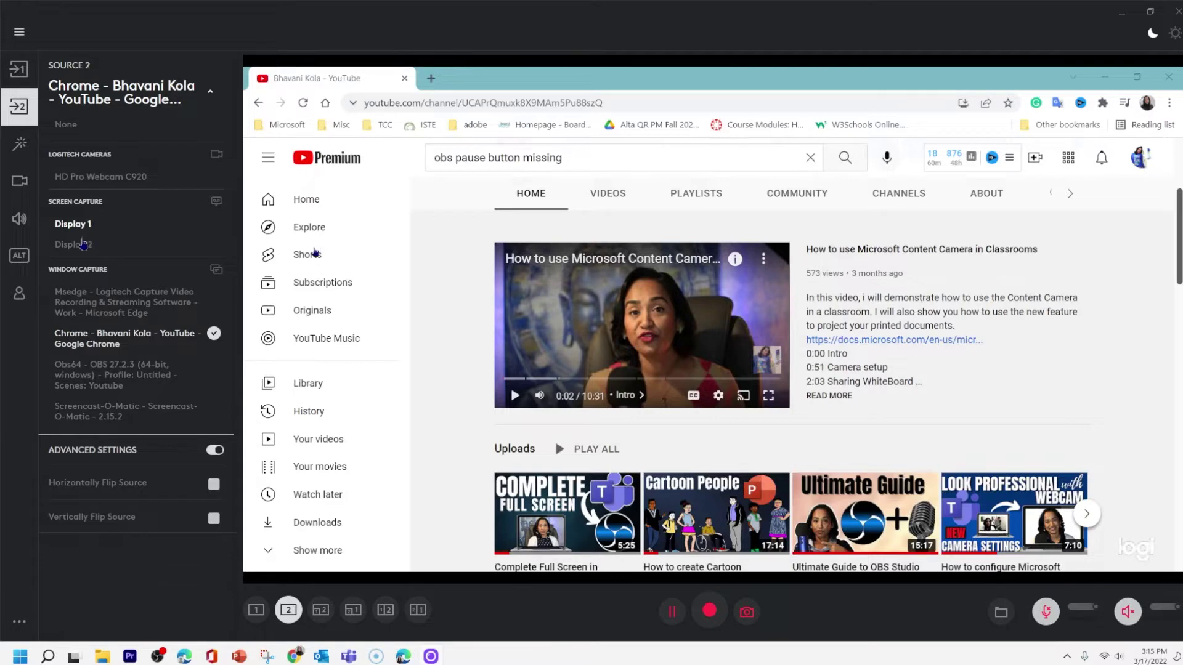
{"action": "left_click", "coordinate": [74, 245]}
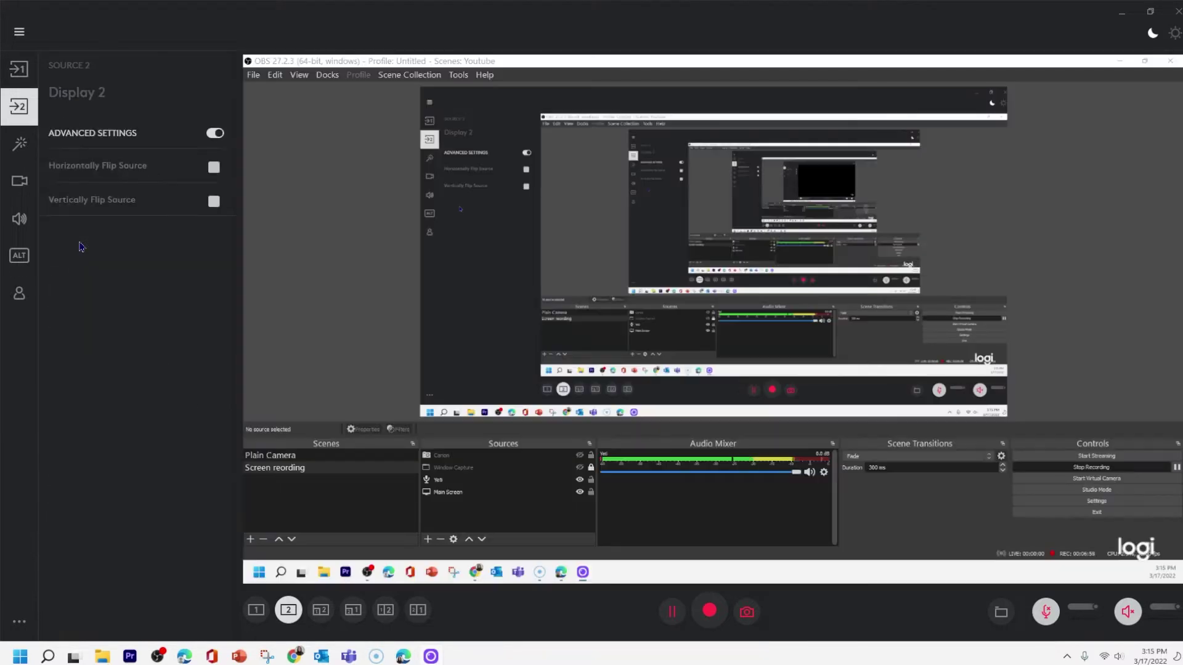
{"action": "left_click", "coordinate": [192, 97]}
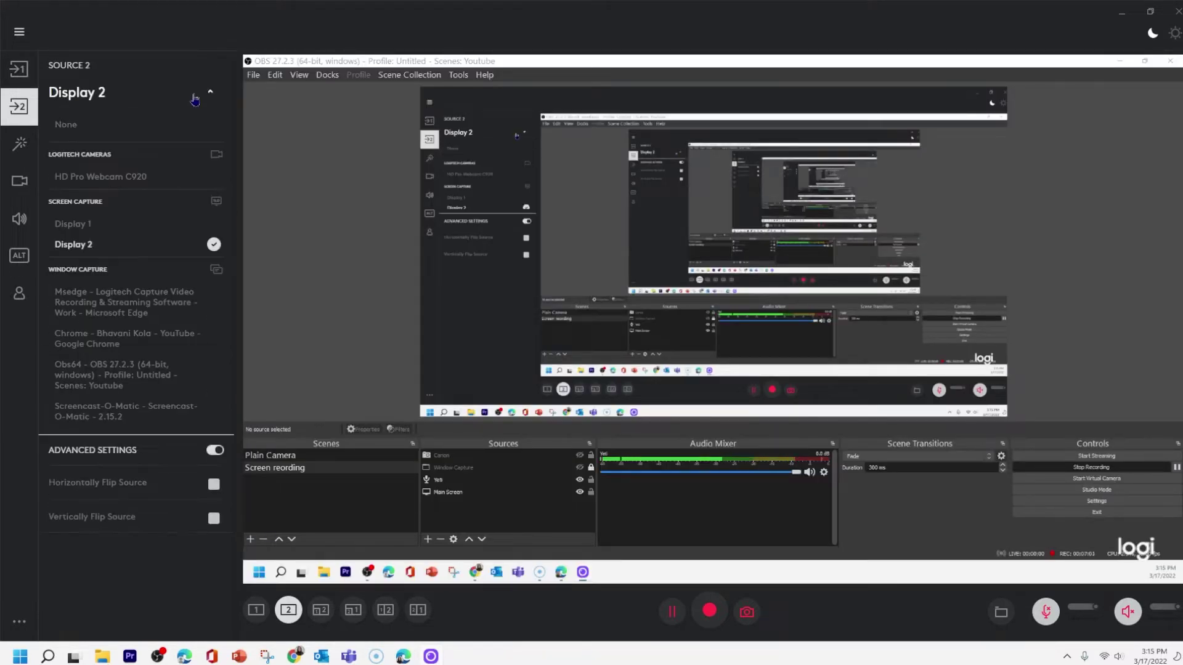
{"action": "left_click", "coordinate": [80, 230]}
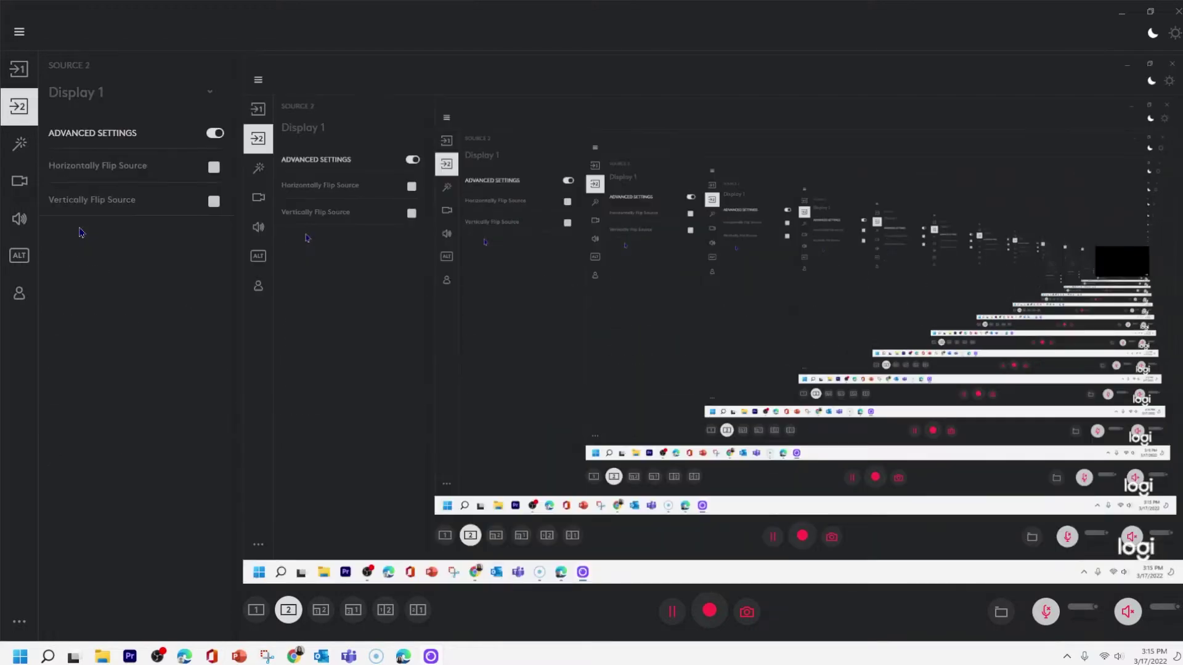
{"action": "left_click", "coordinate": [213, 101]}
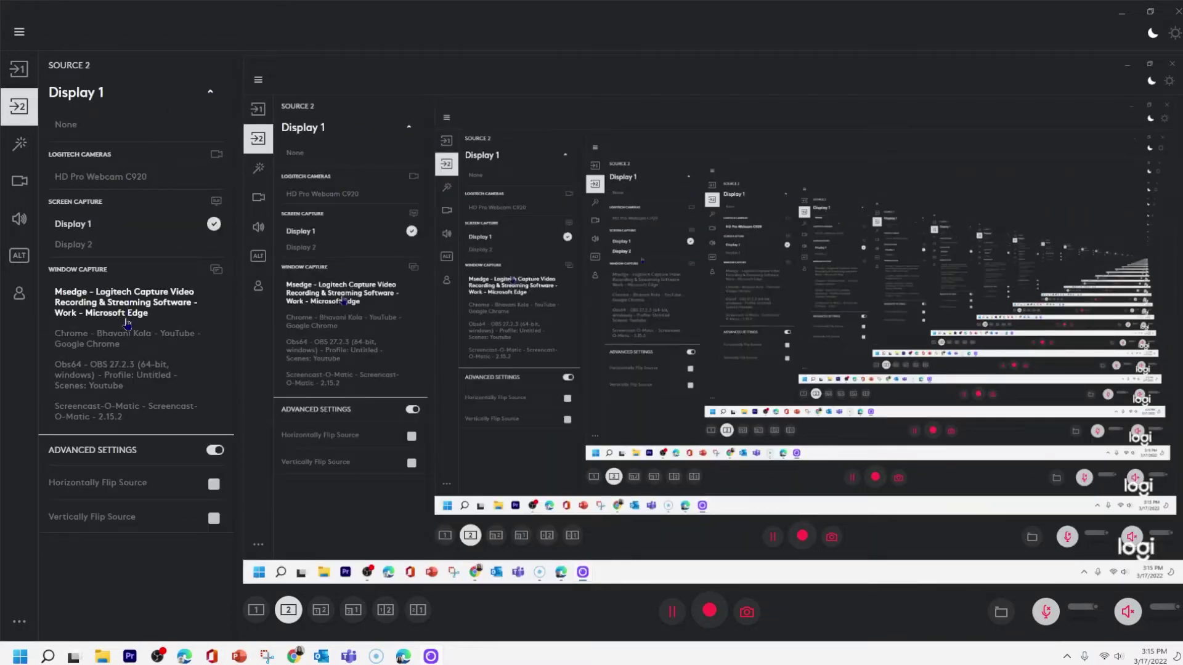
{"action": "left_click", "coordinate": [123, 339]}
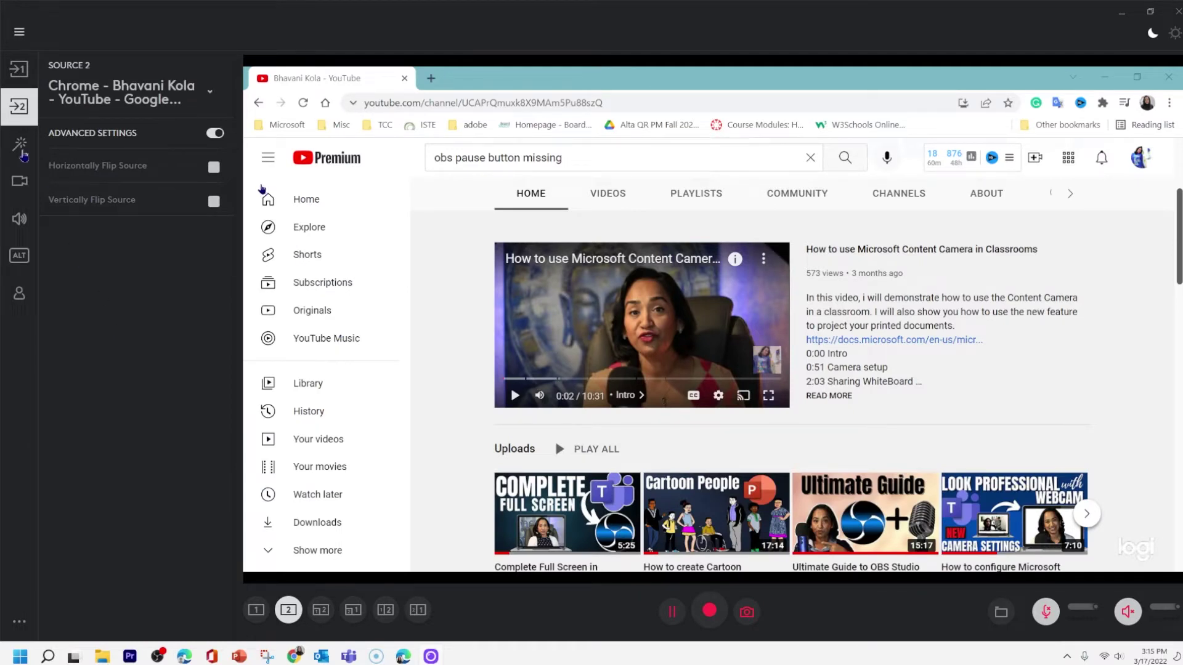
- Switch the preview back to the Source 1 webcam and show its watermark, text overlay and scene effects settings
{"action": "left_click", "coordinate": [22, 152]}
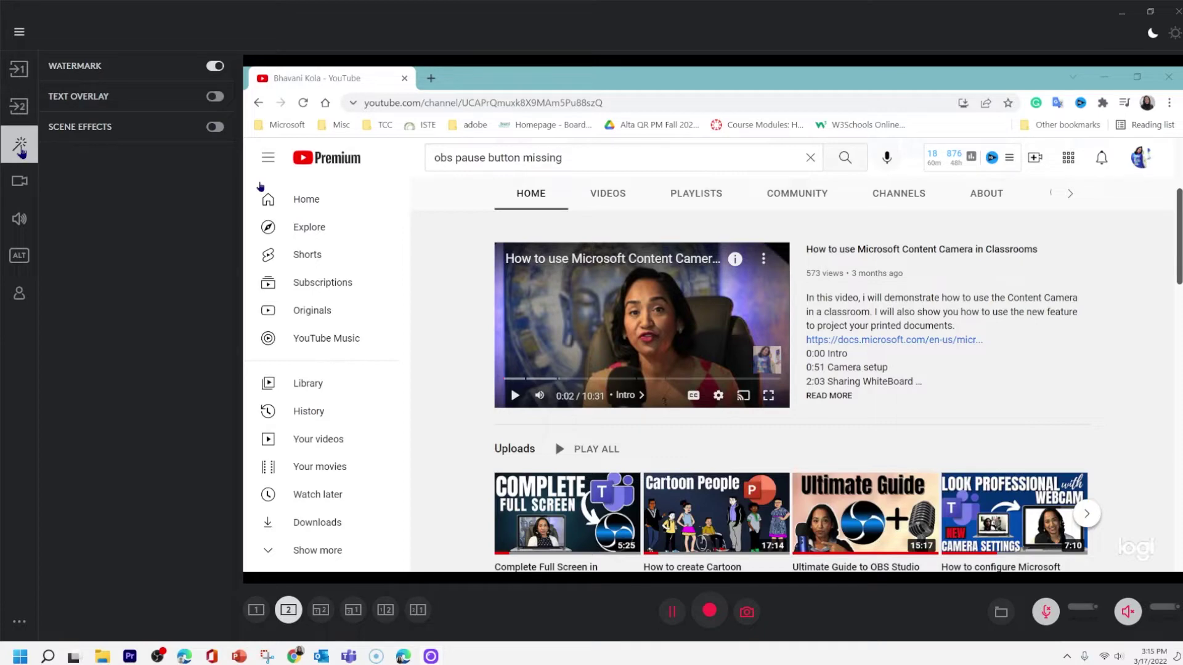
{"action": "left_click", "coordinate": [27, 77]}
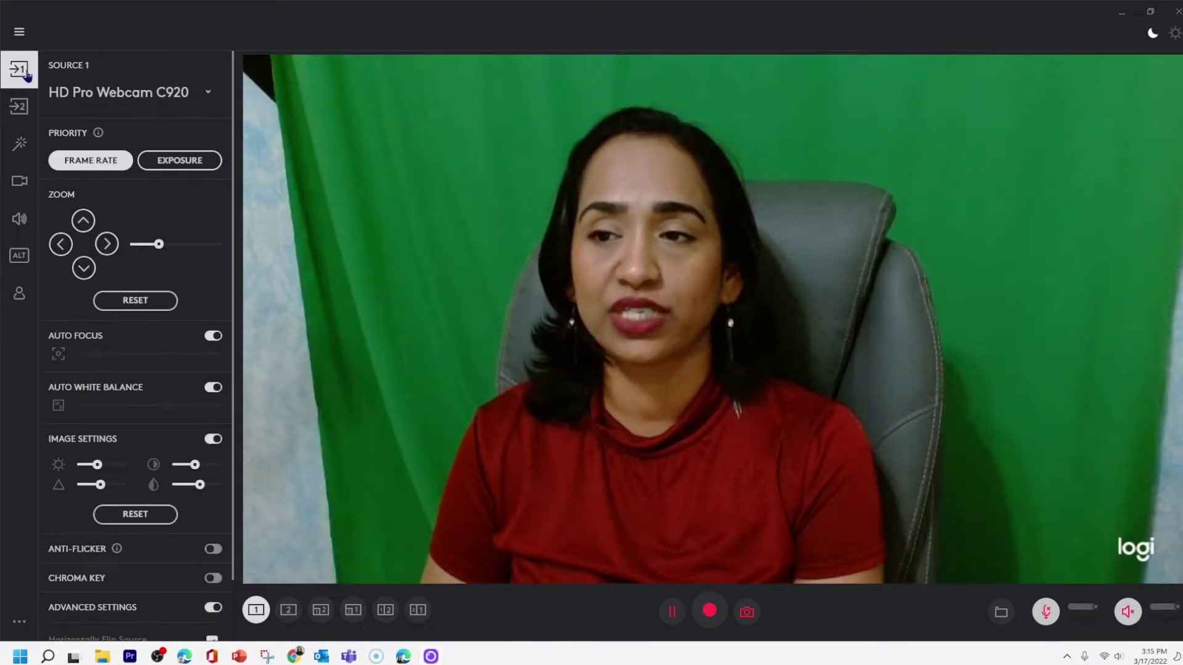
{"action": "left_click", "coordinate": [18, 148]}
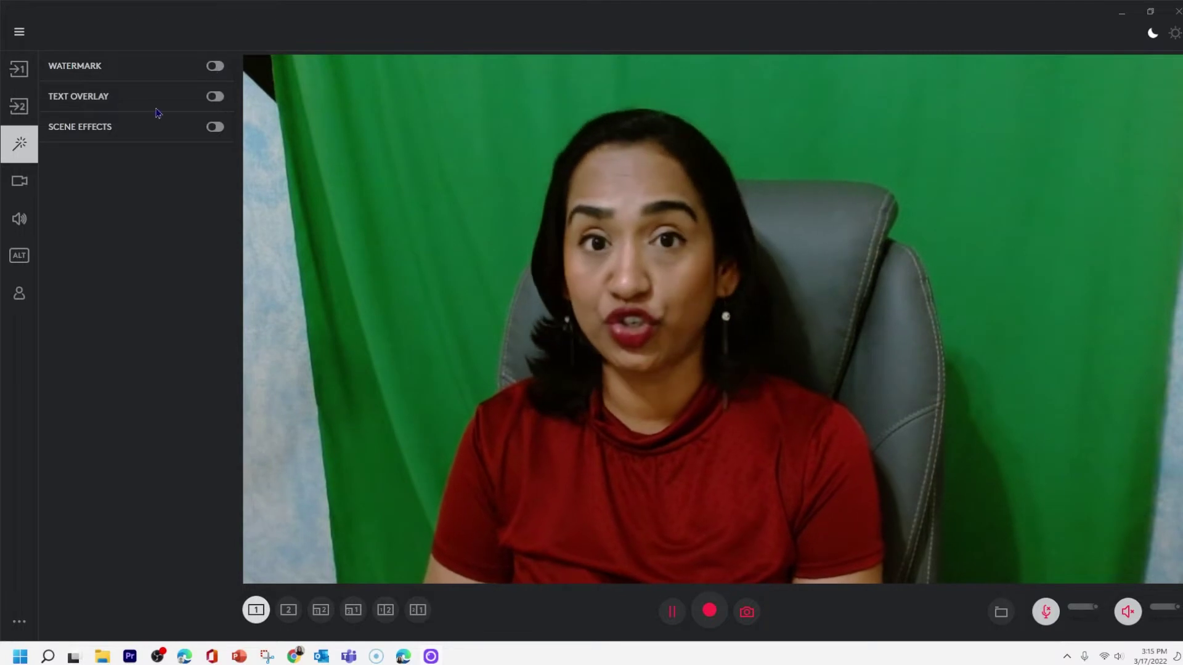
- Turn on the text overlay and replace its text with "hello"
{"action": "left_click", "coordinate": [218, 99]}
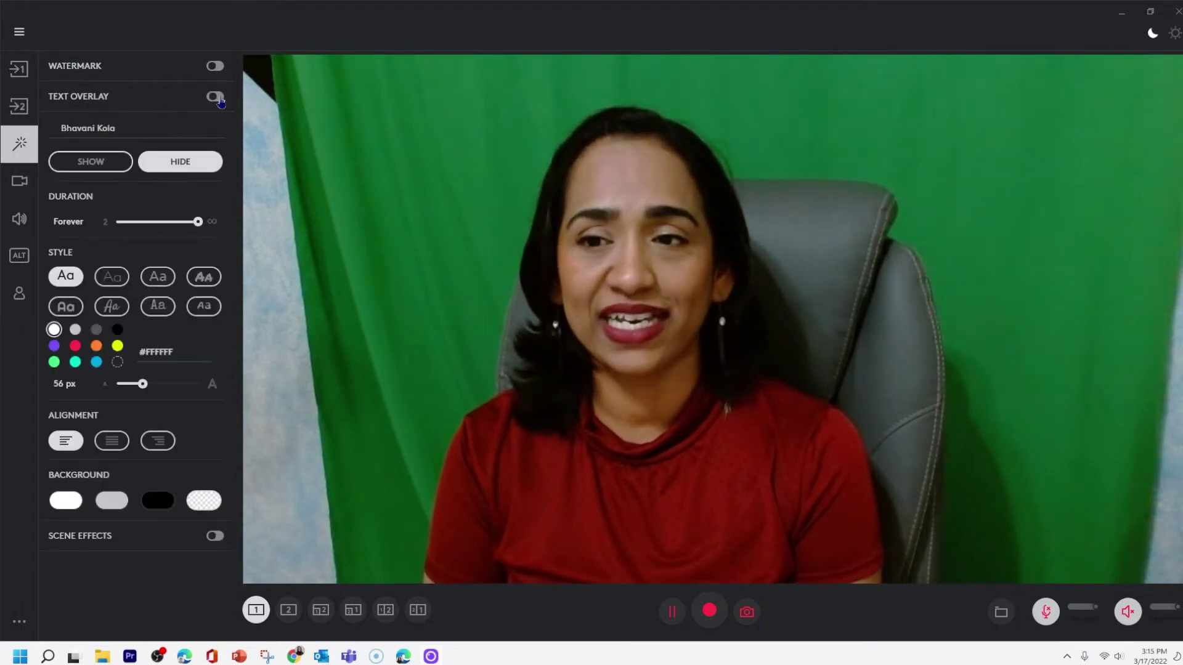
{"action": "triple_click", "coordinate": [130, 128]}
{"action": "key", "text": "BackSpace"}
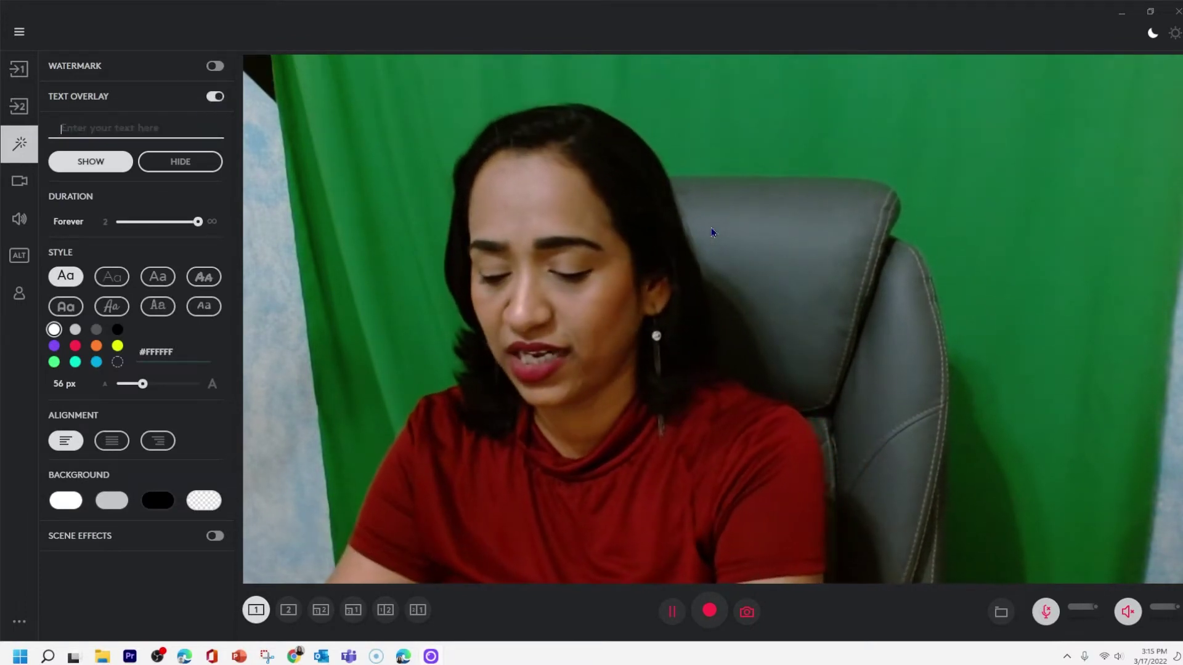
{"action": "type", "text": "hello"}
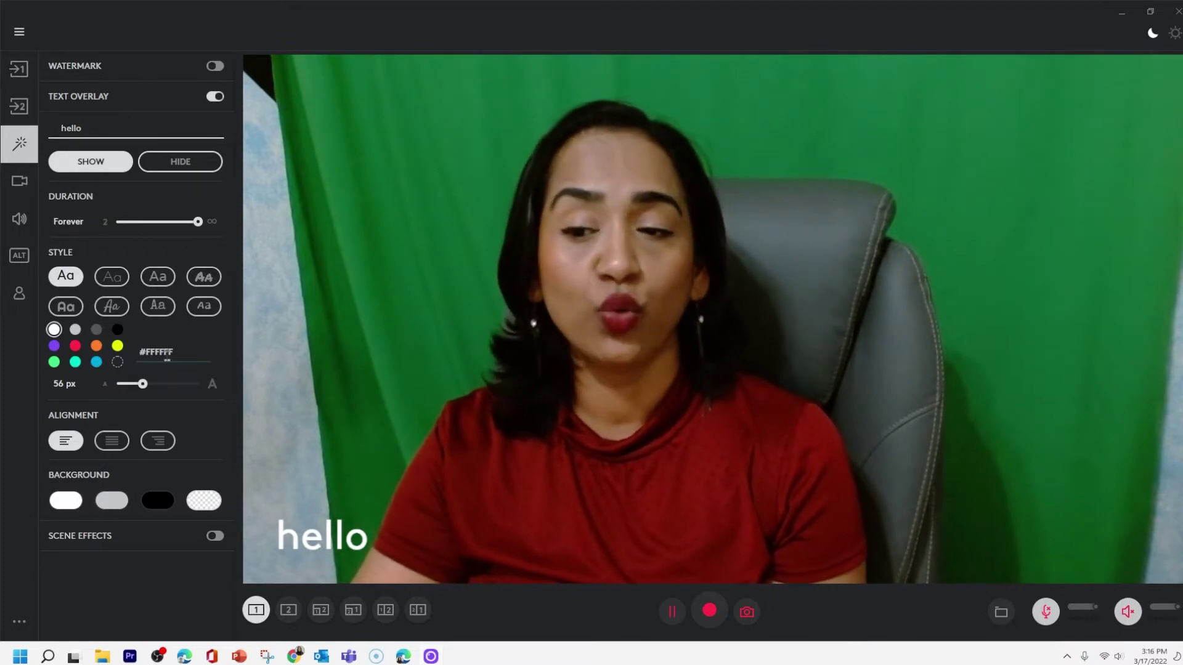
- Try several font styles on the overlay text, ending with the bold handwritten capitals style
{"action": "left_click", "coordinate": [112, 306]}
{"action": "left_click", "coordinate": [117, 284]}
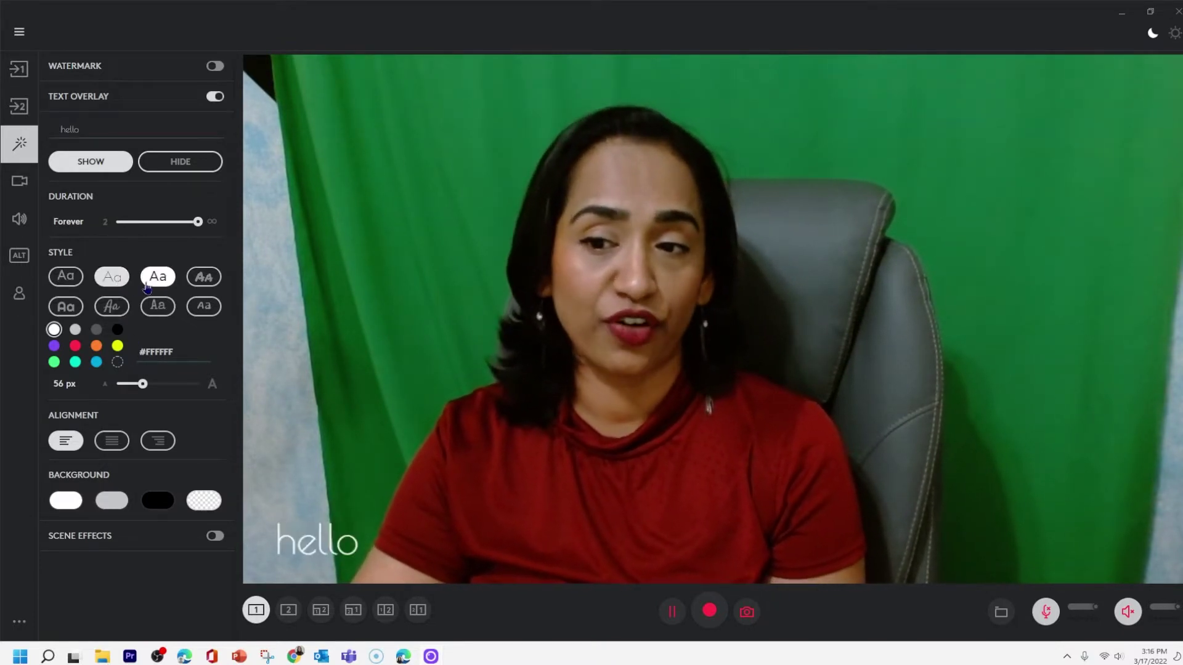
{"action": "left_click", "coordinate": [201, 285]}
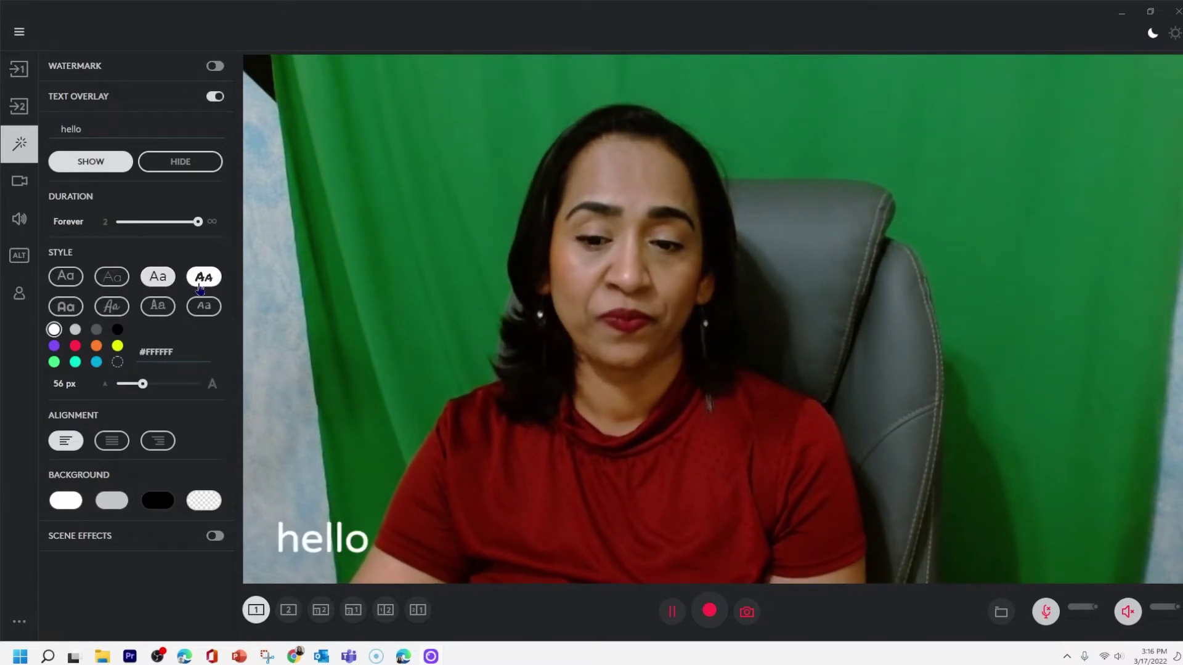
- Try centre and left alignment for the overlay text and set it to right-aligned
{"action": "left_click", "coordinate": [112, 441]}
{"action": "left_click", "coordinate": [158, 441]}
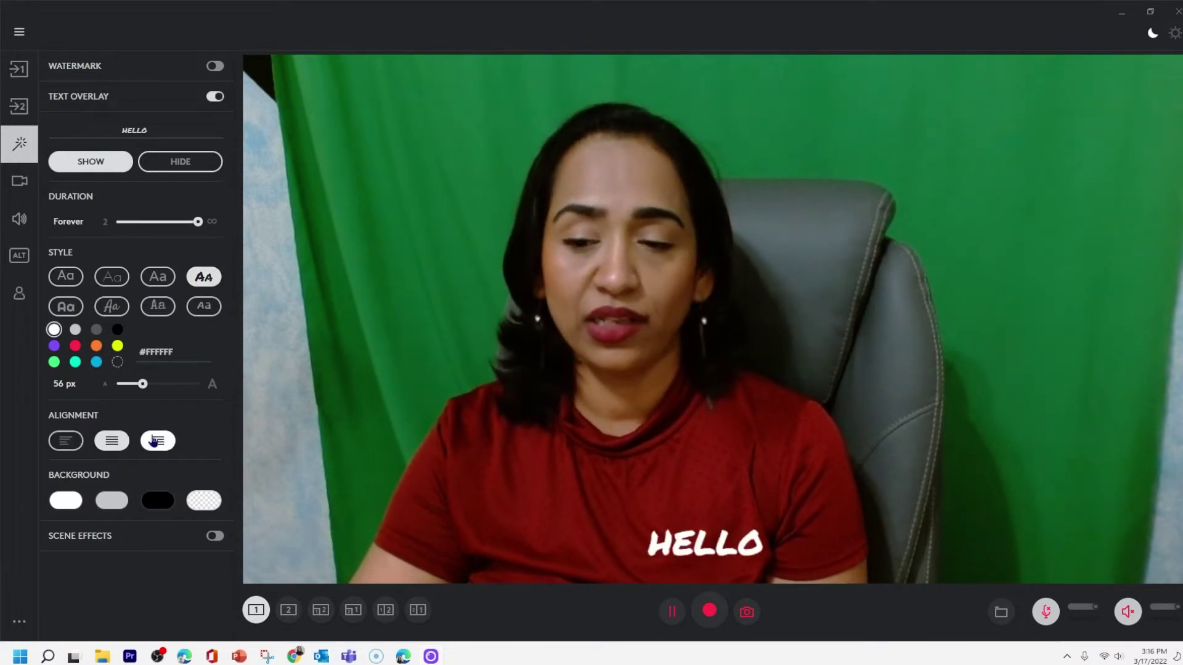
{"action": "left_click", "coordinate": [66, 441]}
{"action": "left_click", "coordinate": [112, 441]}
{"action": "left_click", "coordinate": [157, 442]}
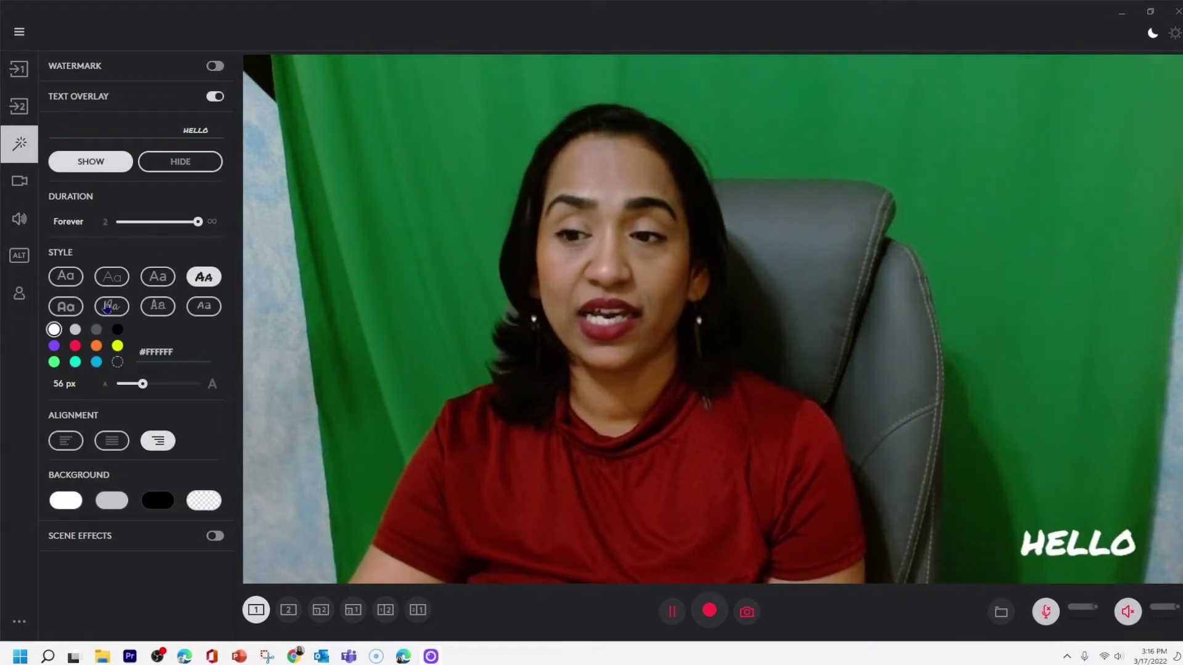
- Try a 2 s duration for the text overlay, restore Forever, and hide and show the overlay once
{"action": "left_click", "coordinate": [135, 222]}
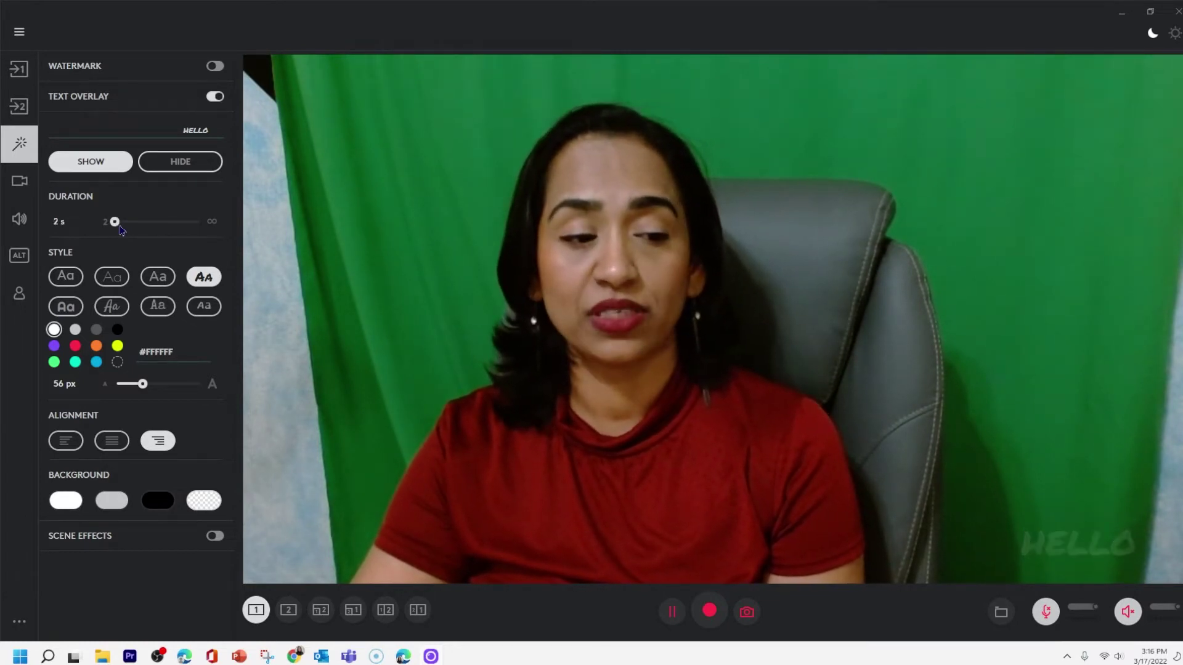
{"action": "left_click_drag", "start_coordinate": [116, 227], "coordinate": [234, 228]}
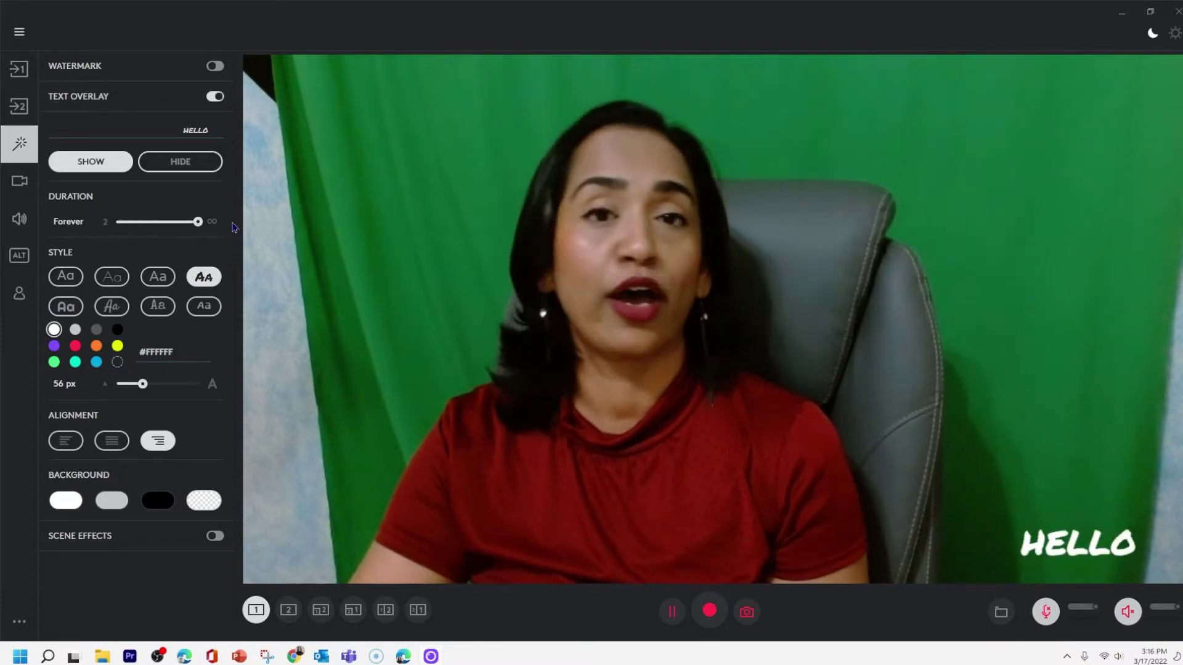
{"action": "left_click", "coordinate": [174, 164]}
{"action": "left_click", "coordinate": [123, 167]}
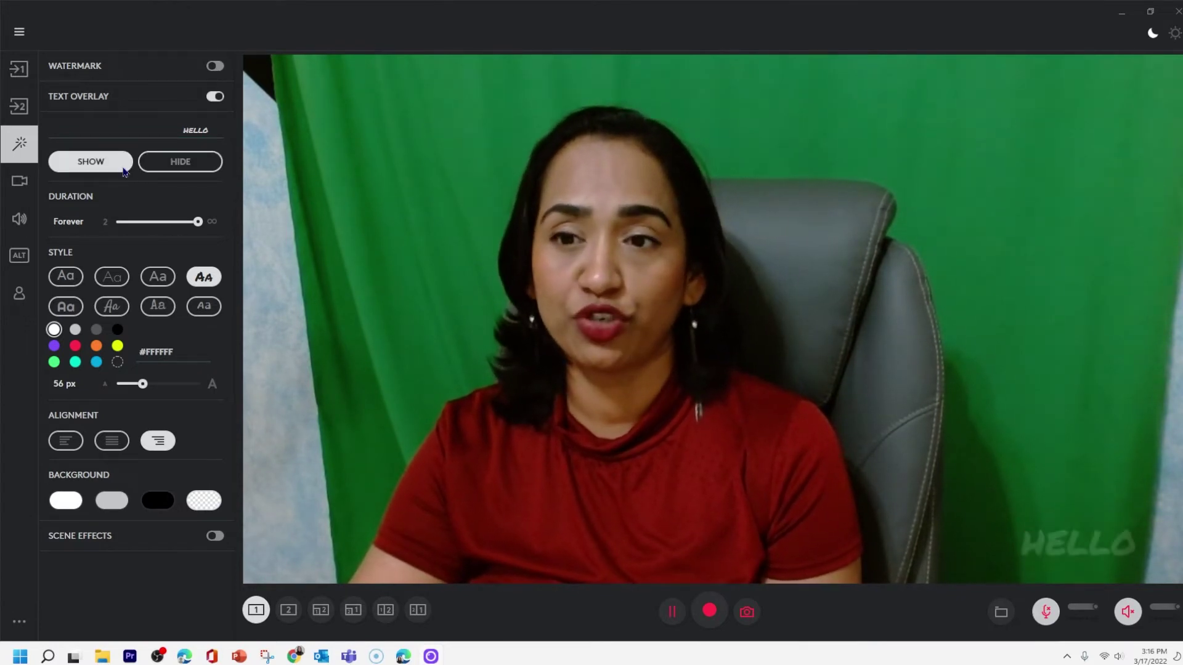
- Replace the overlay text with the presenter's full name and give it the cursive script style
{"action": "left_click_drag", "start_coordinate": [211, 127], "coordinate": [128, 125]}
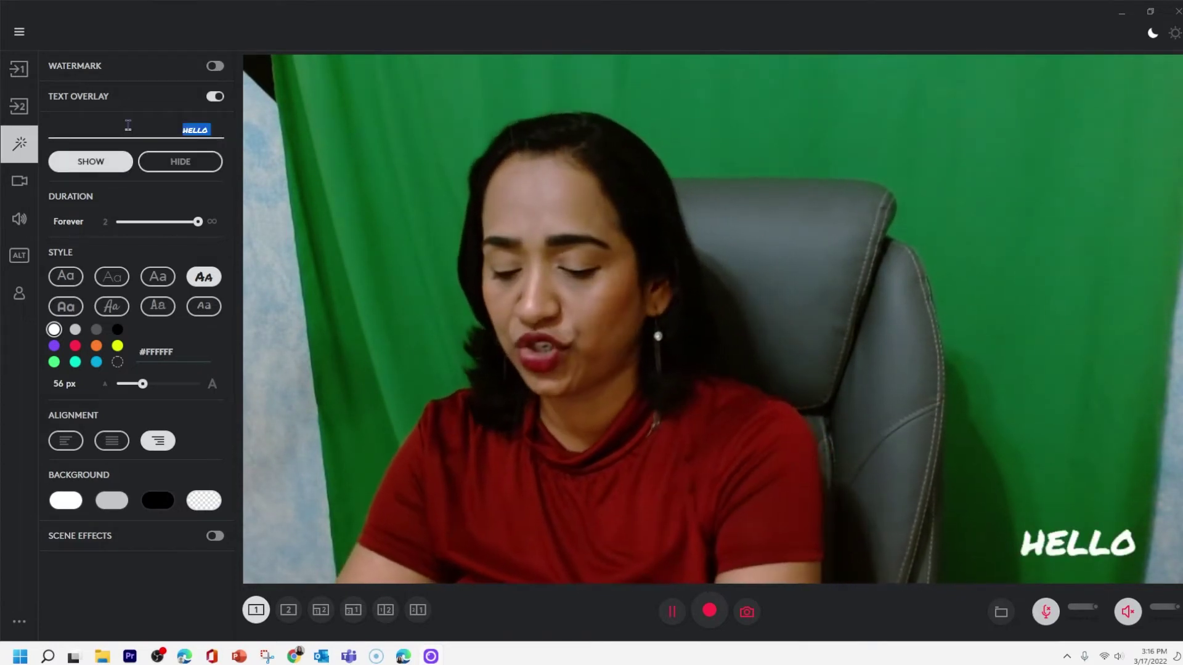
{"action": "type", "text": "BHAVANI Kola"}
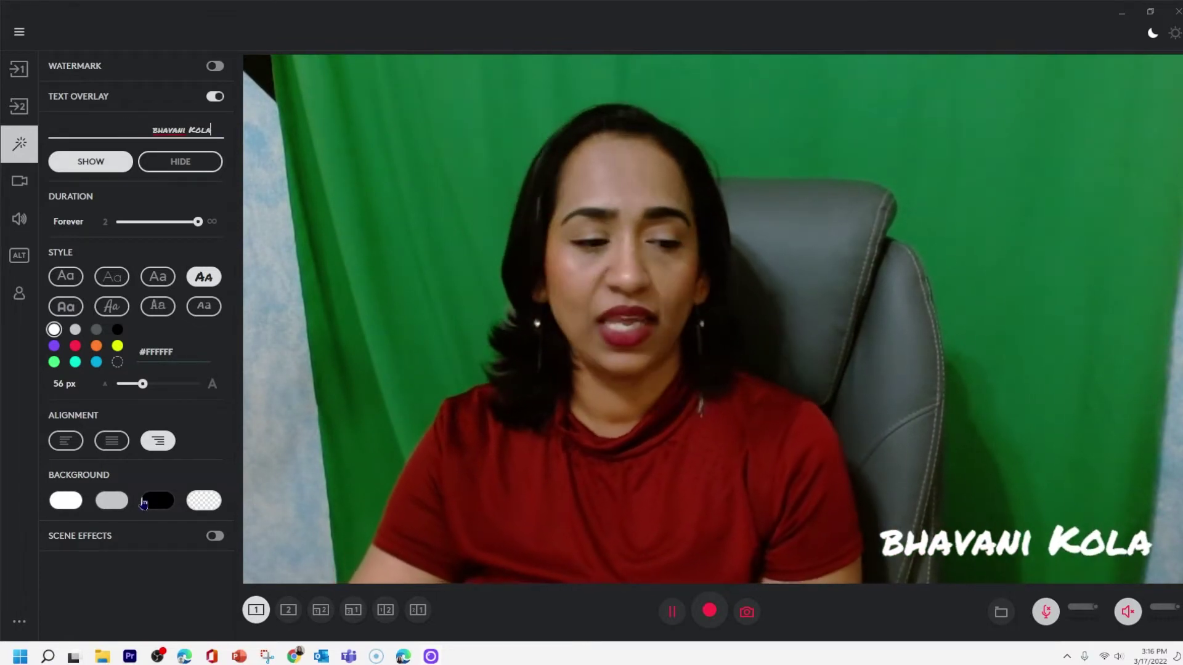
{"action": "left_click", "coordinate": [113, 311]}
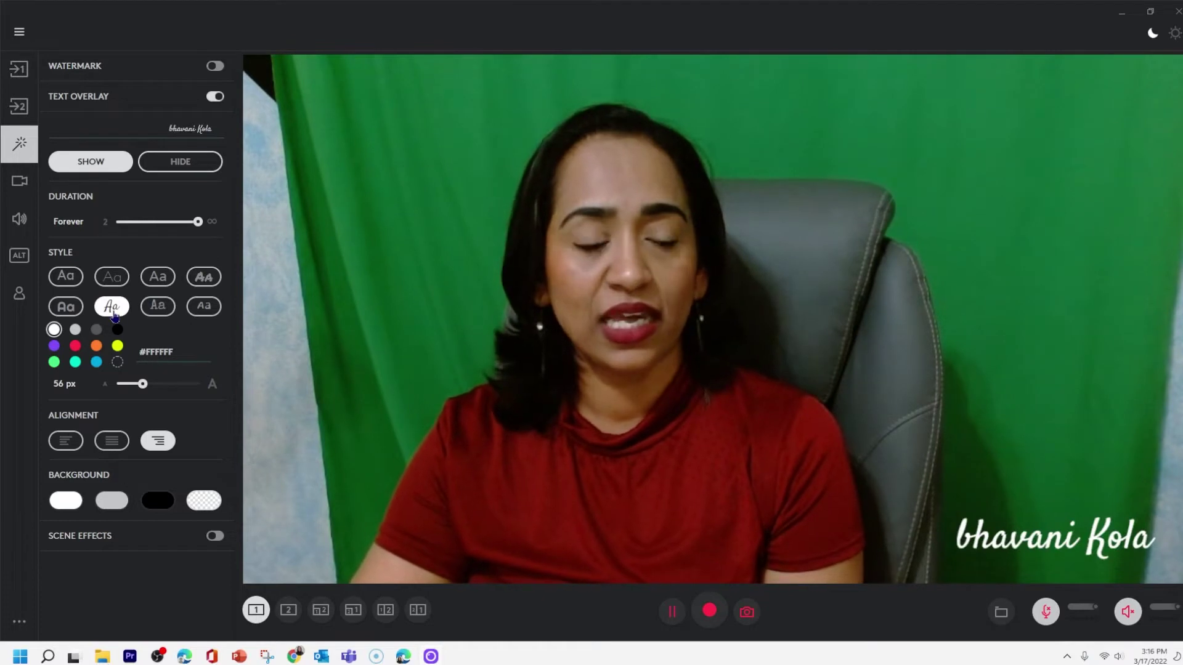
- Try purple, orange and yellow on the overlay text, enlarge it to 84 px, and set its colour to white #FFFFFF
{"action": "left_click", "coordinate": [55, 346]}
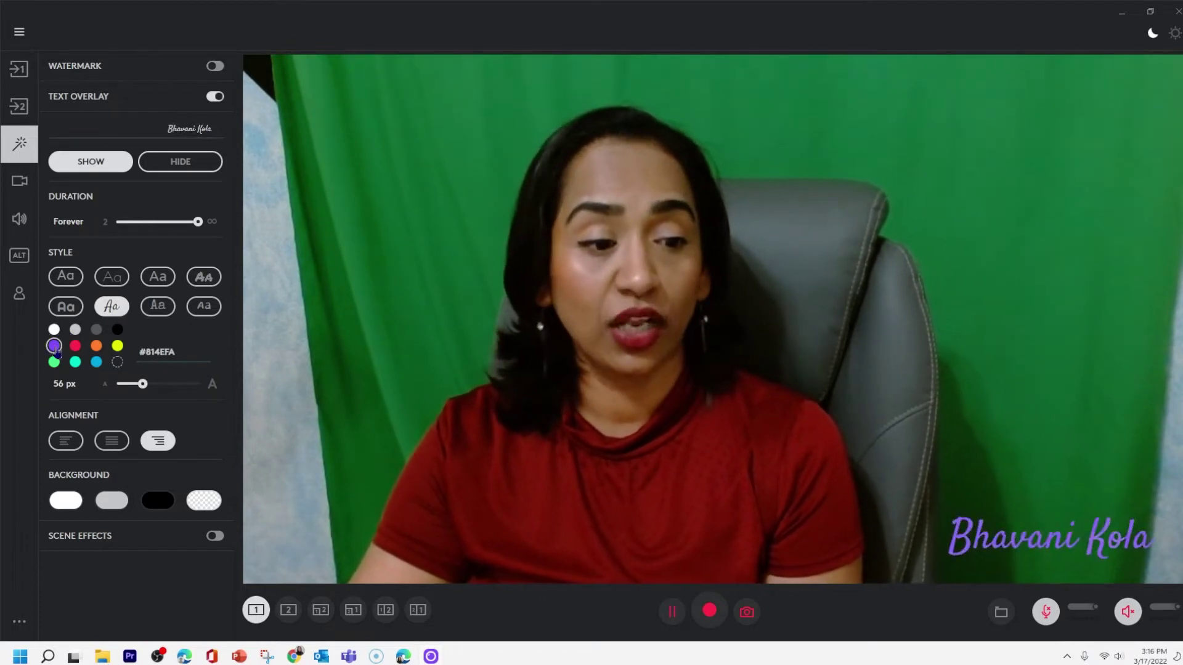
{"action": "left_click", "coordinate": [77, 348]}
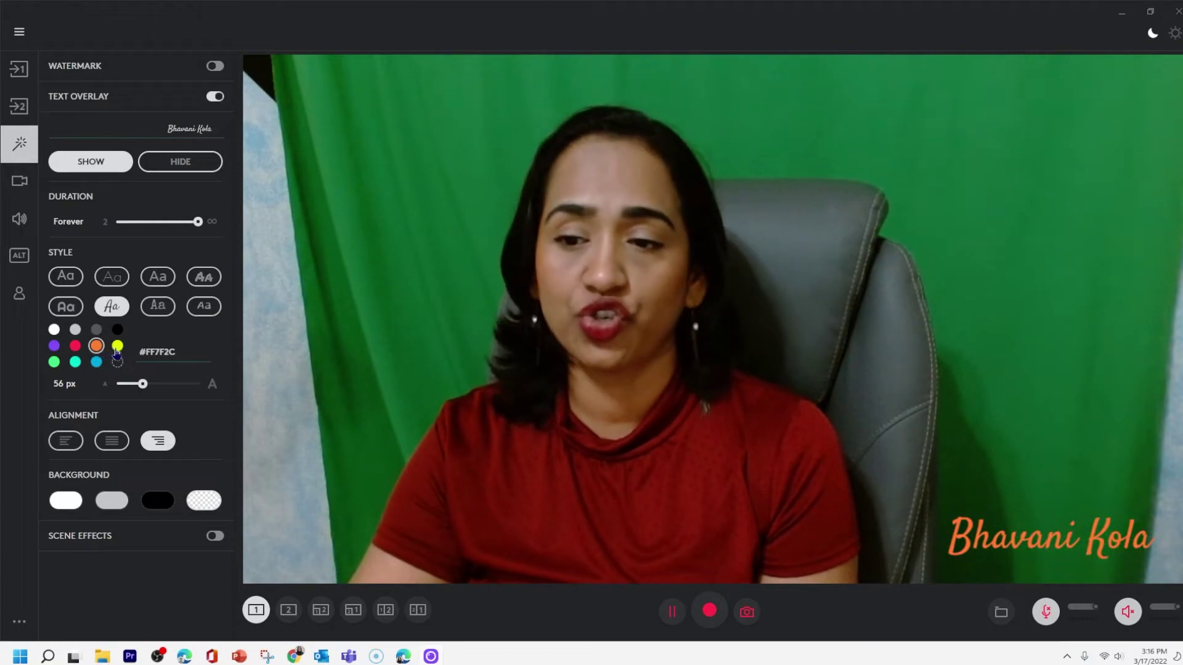
{"action": "left_click", "coordinate": [116, 349]}
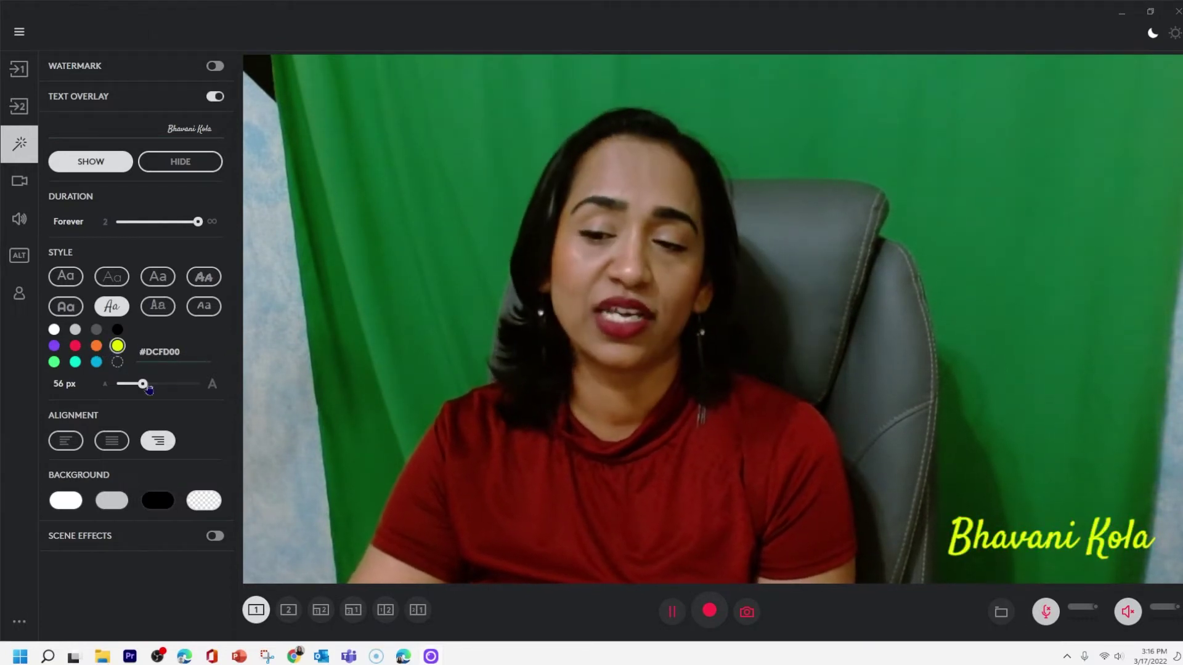
{"action": "left_click_drag", "start_coordinate": [148, 387], "coordinate": [184, 385]}
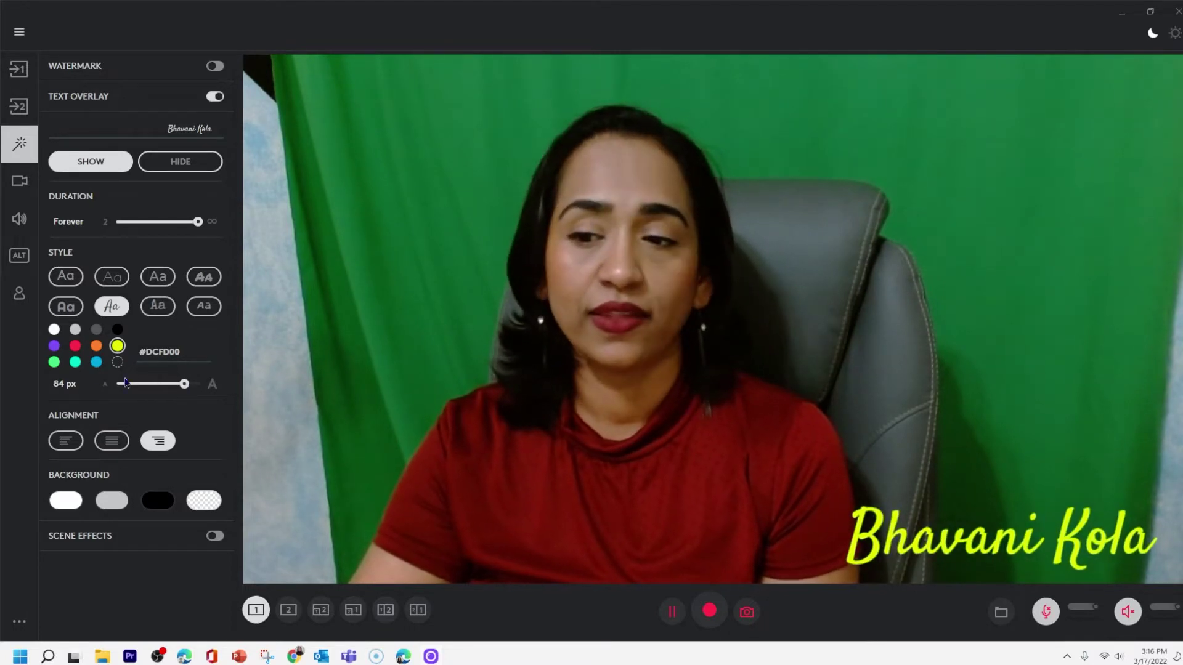
{"action": "left_click", "coordinate": [54, 331]}
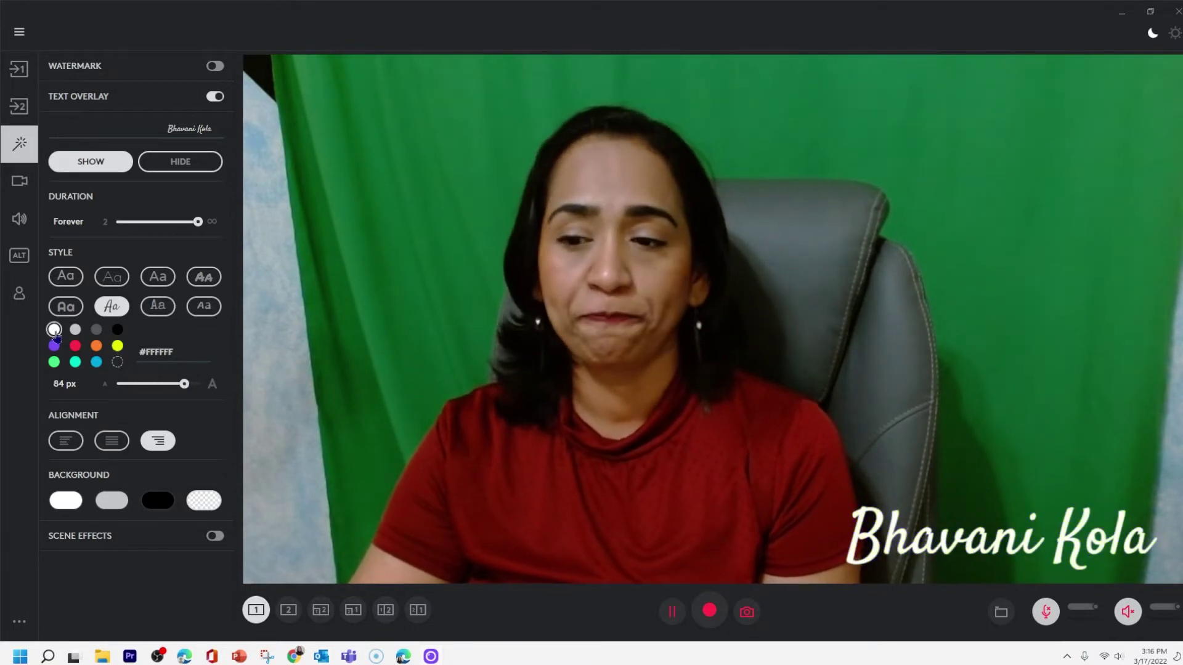
- Try white, grey and black overlay backgrounds, including with black text, and restore the transparent background and white text
{"action": "left_click", "coordinate": [71, 506]}
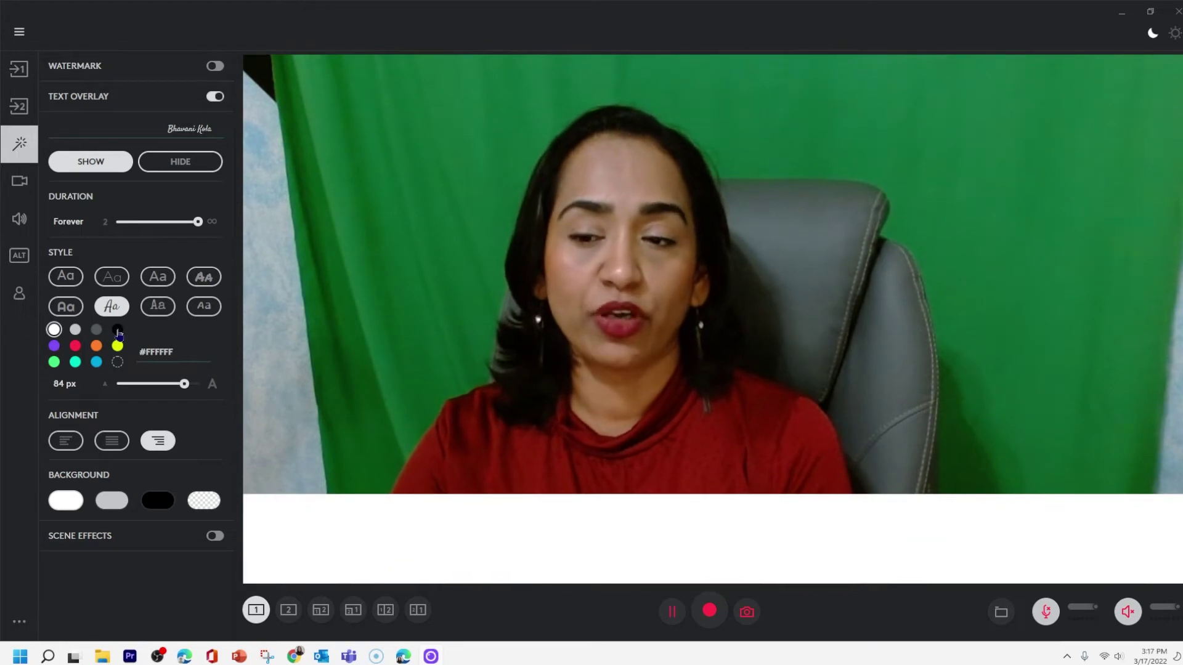
{"action": "left_click", "coordinate": [118, 331]}
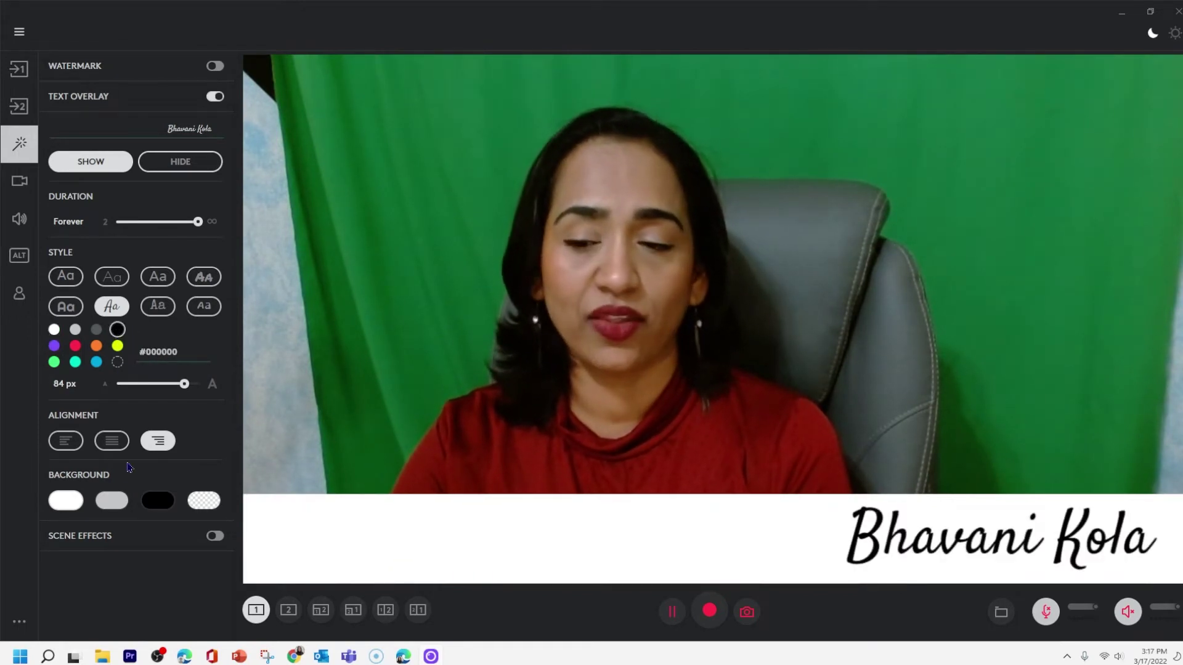
{"action": "left_click", "coordinate": [113, 507]}
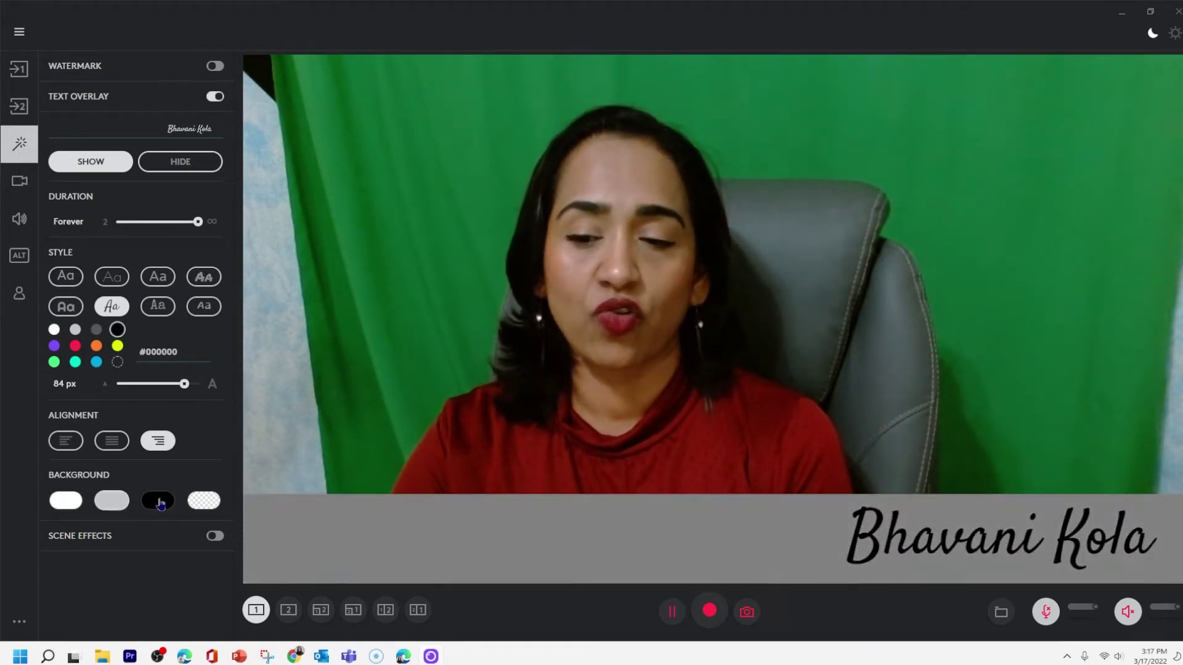
{"action": "left_click", "coordinate": [160, 503]}
{"action": "left_click", "coordinate": [202, 510]}
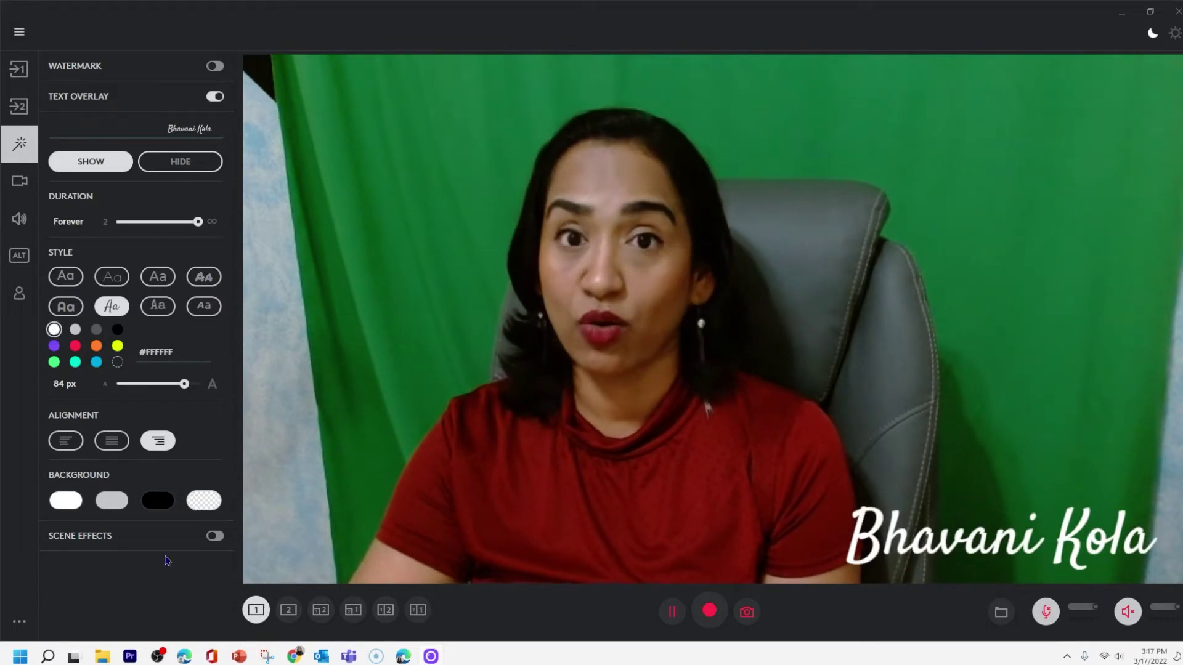
- Turn on scene effects, try several filters on the Source 1 webcam, including both black-and-white looks, and restore the unfiltered image
{"action": "left_click", "coordinate": [215, 536]}
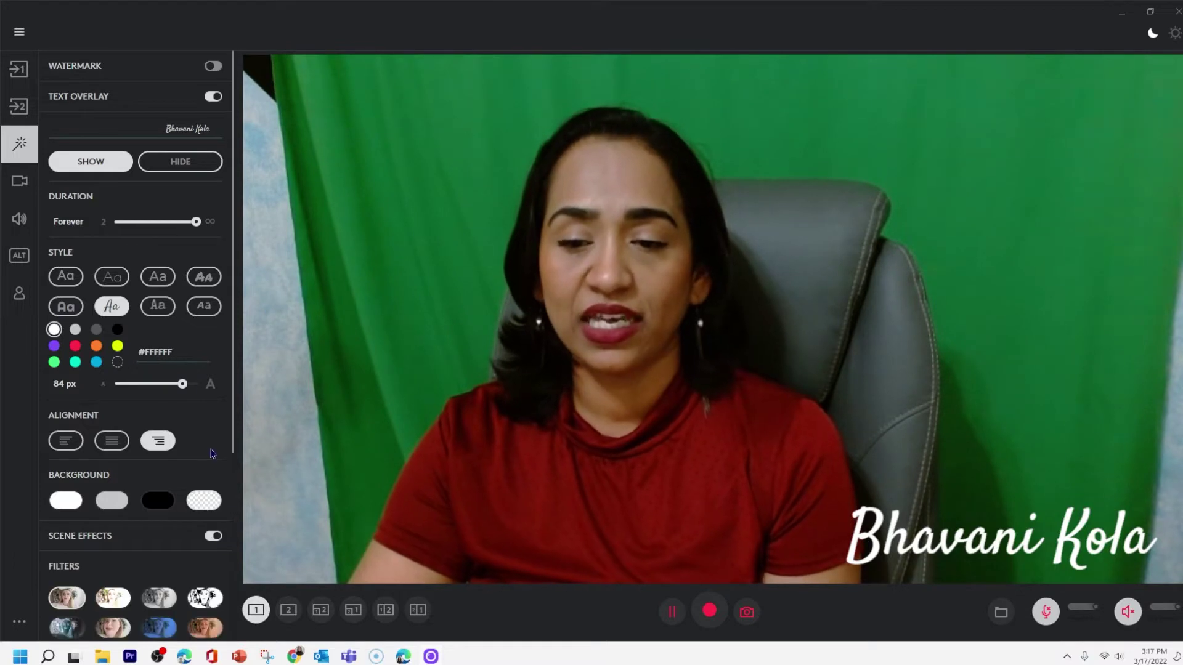
{"action": "scroll", "coordinate": [212, 454], "scroll_direction": "down", "scroll_amount": 5}
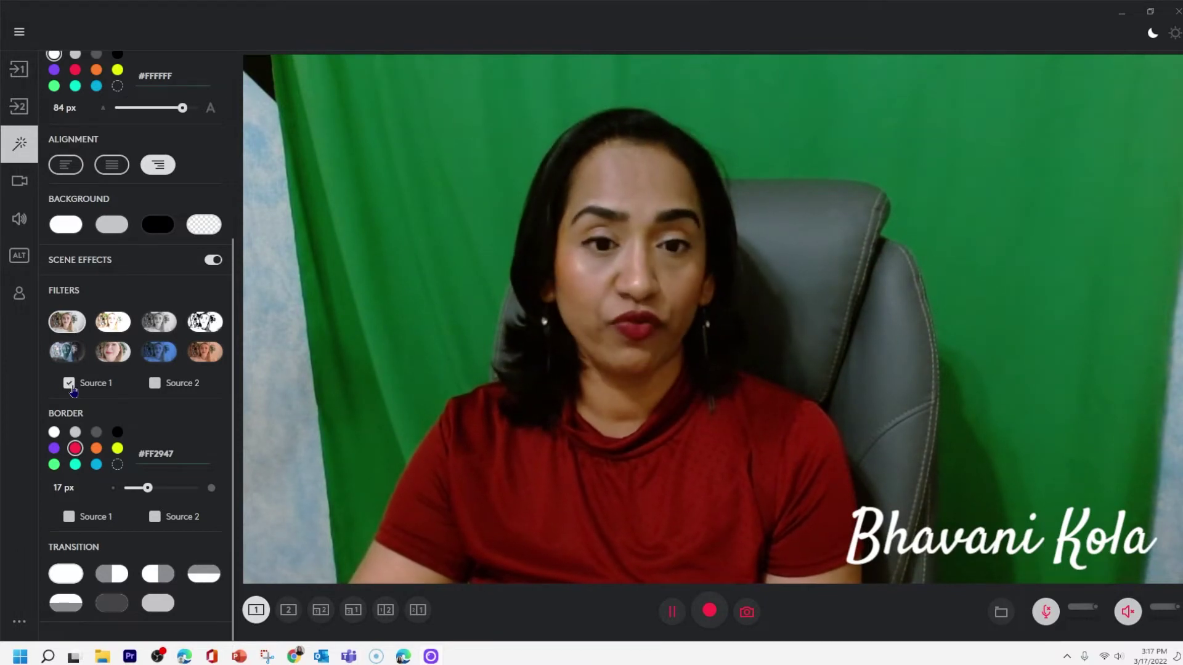
{"action": "left_click", "coordinate": [114, 359]}
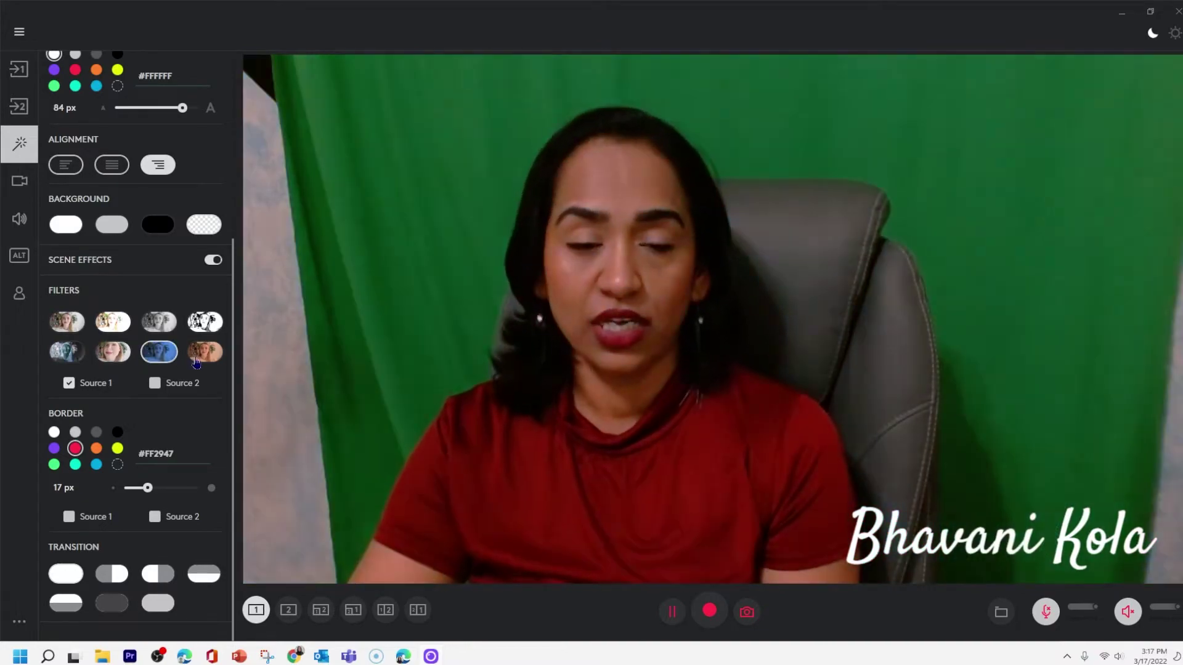
{"action": "left_click", "coordinate": [196, 361]}
{"action": "left_click", "coordinate": [206, 325]}
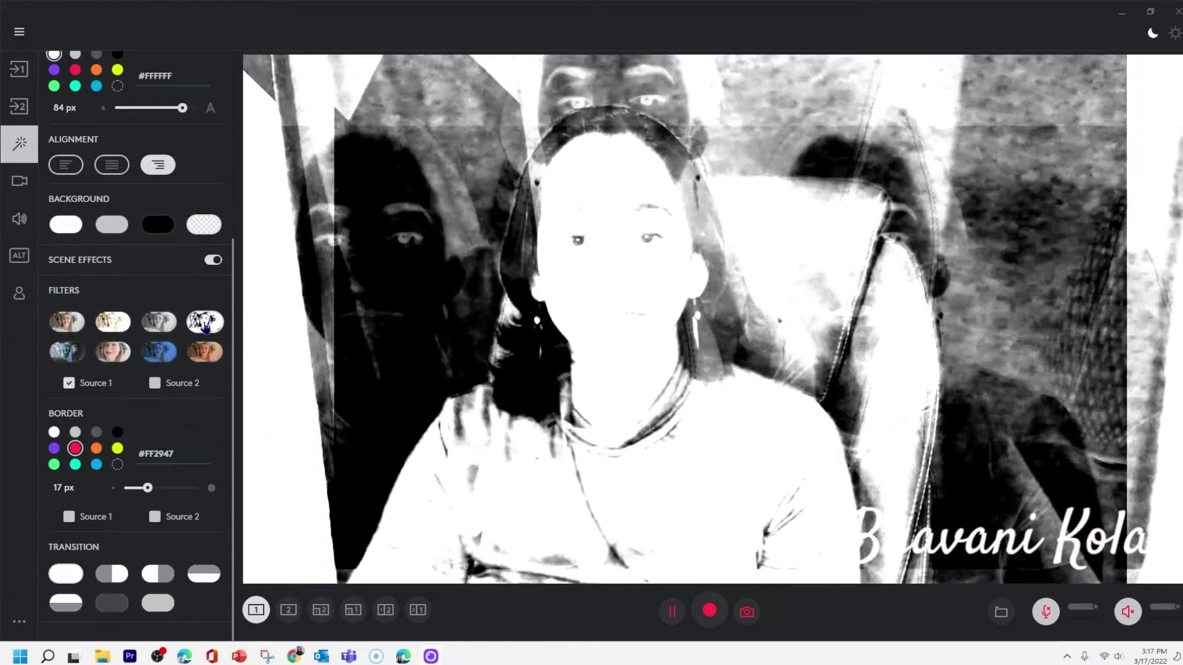
{"action": "left_click", "coordinate": [161, 356]}
{"action": "left_click", "coordinate": [167, 333]}
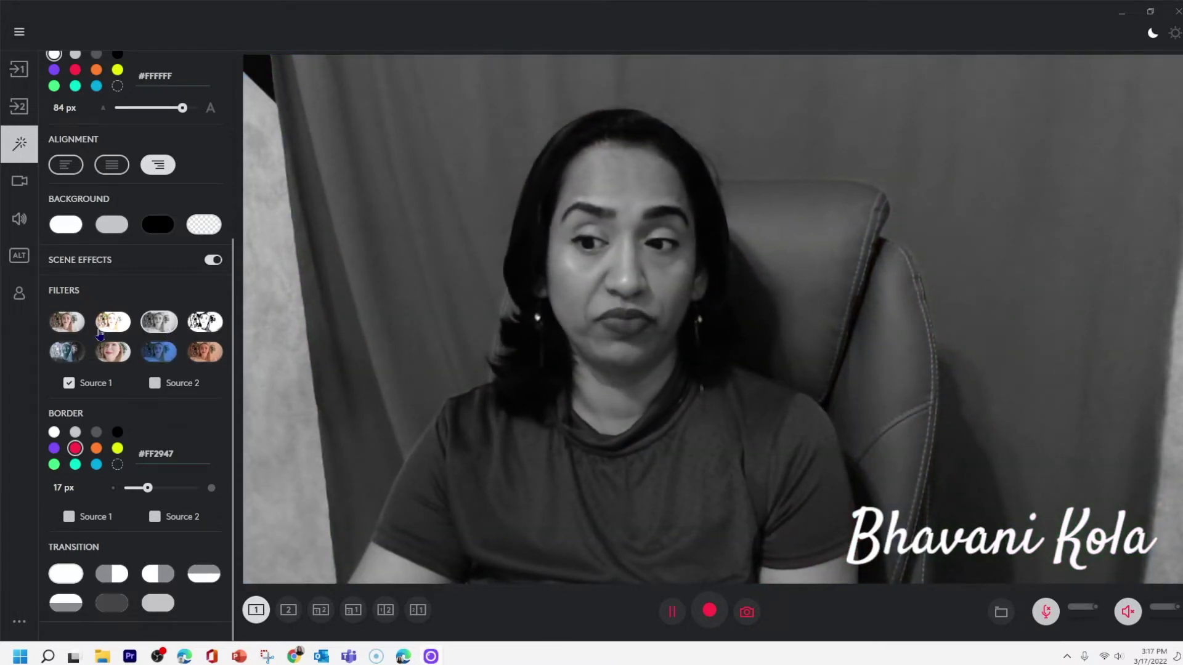
{"action": "left_click", "coordinate": [117, 330]}
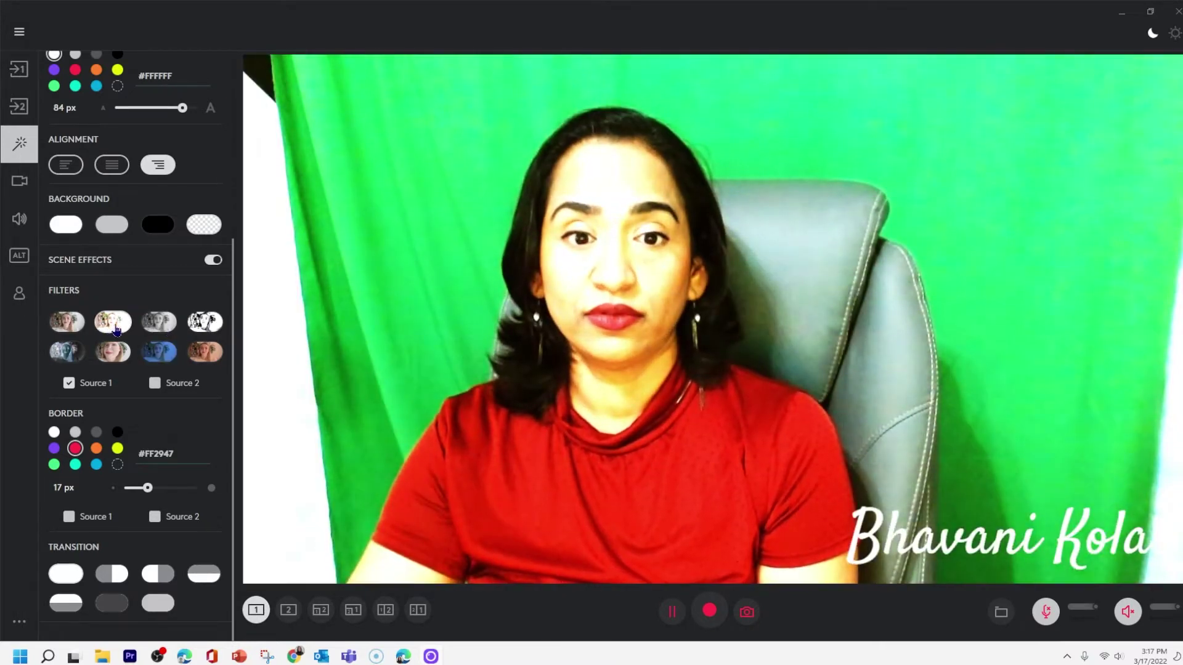
{"action": "left_click", "coordinate": [82, 324]}
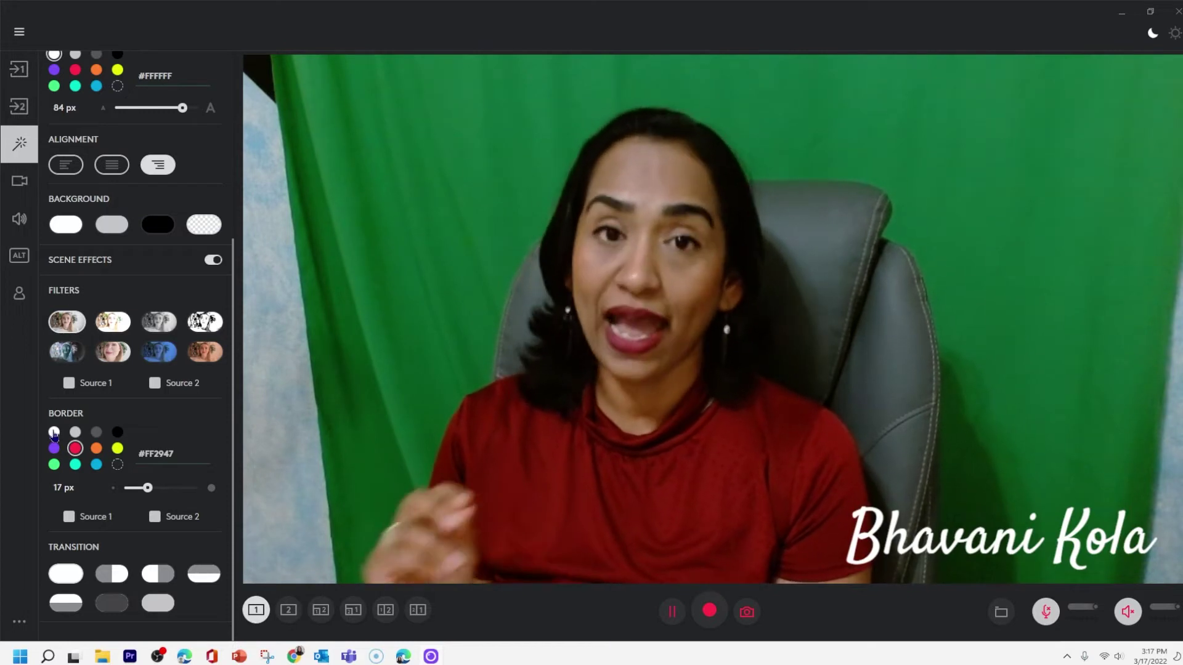
- Try a white border, and apply a red #FF2947 border of 23 px to both Source 1 and Source 2
{"action": "left_click", "coordinate": [55, 433]}
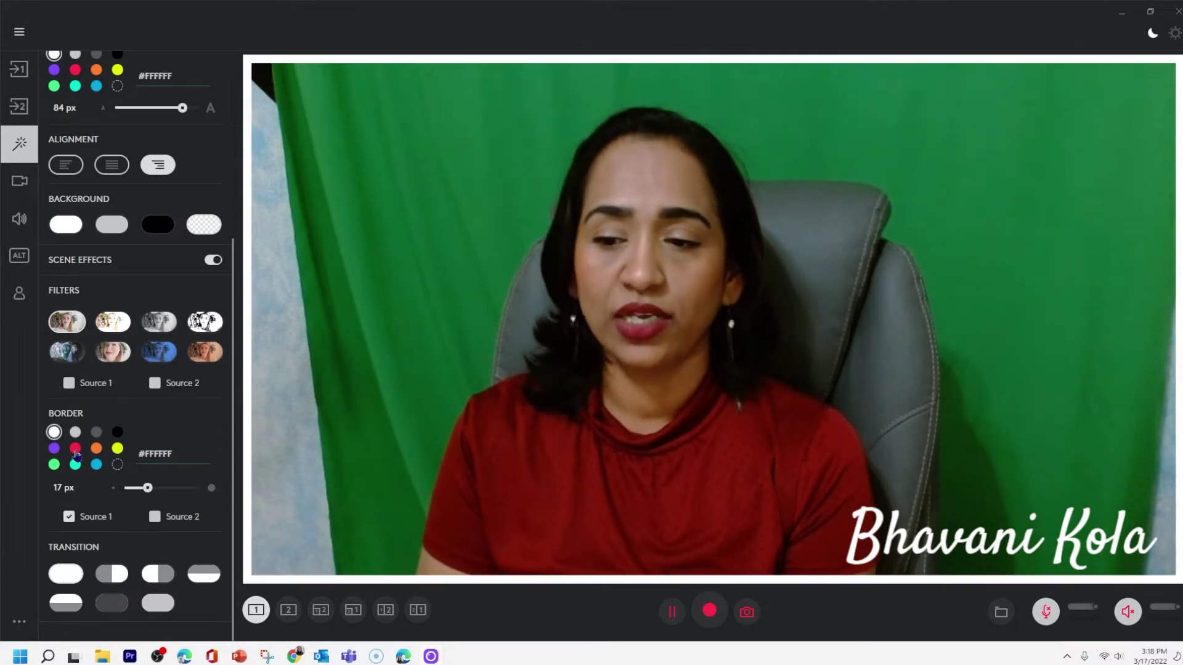
{"action": "left_click", "coordinate": [76, 449]}
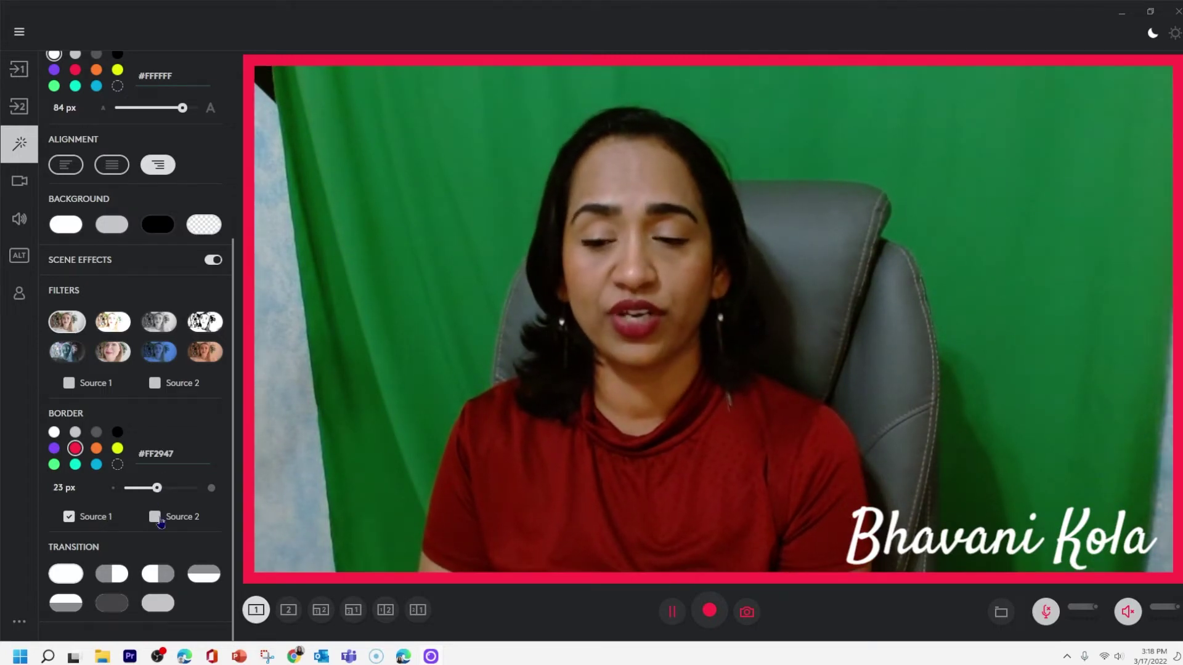
{"action": "left_click", "coordinate": [155, 519]}
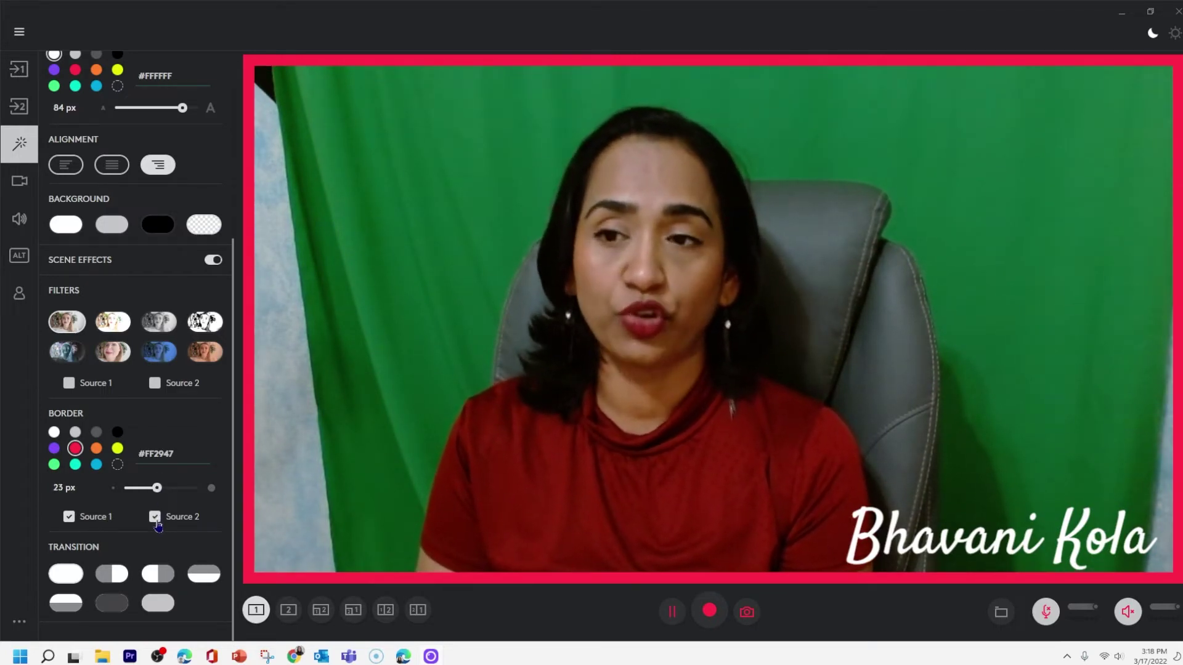
- Check the border on Source 2 and on Source 1, and return to the overlay and effects settings
{"action": "left_click", "coordinate": [19, 107]}
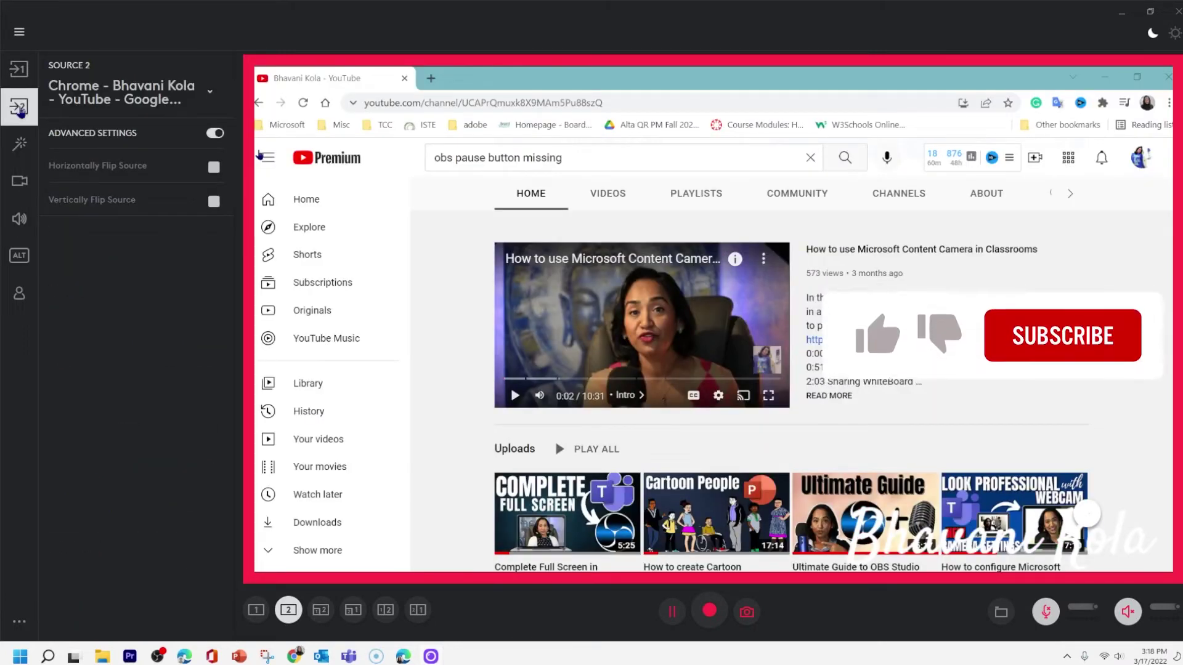
{"action": "left_click", "coordinate": [20, 73]}
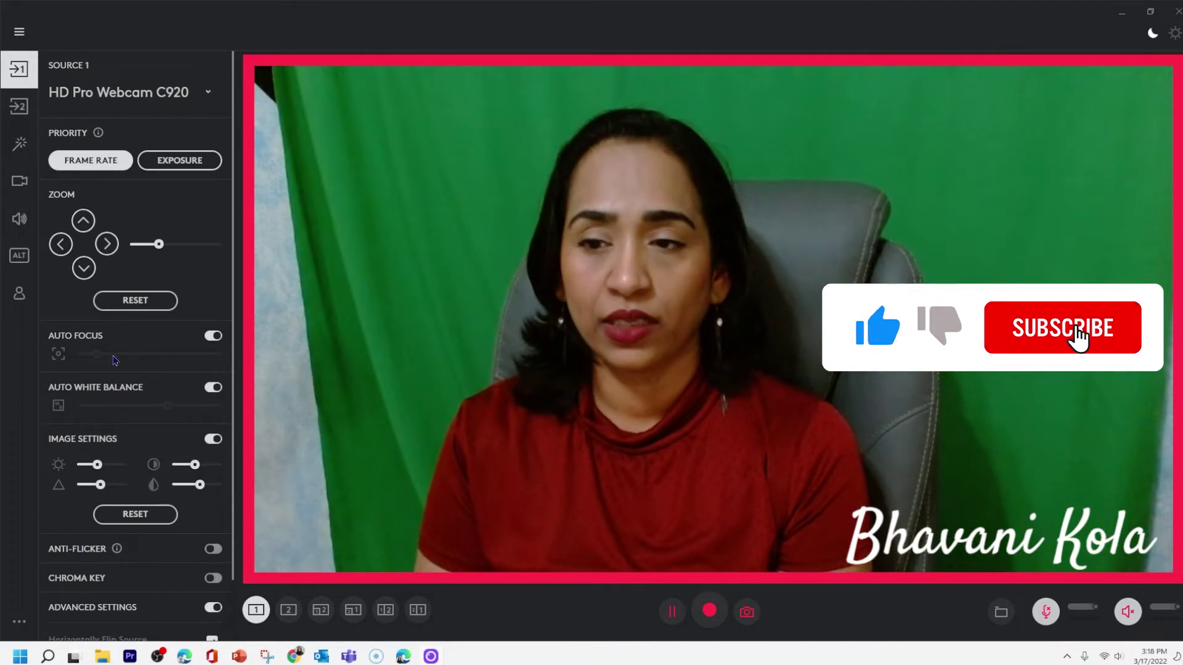
{"action": "left_click", "coordinate": [19, 143]}
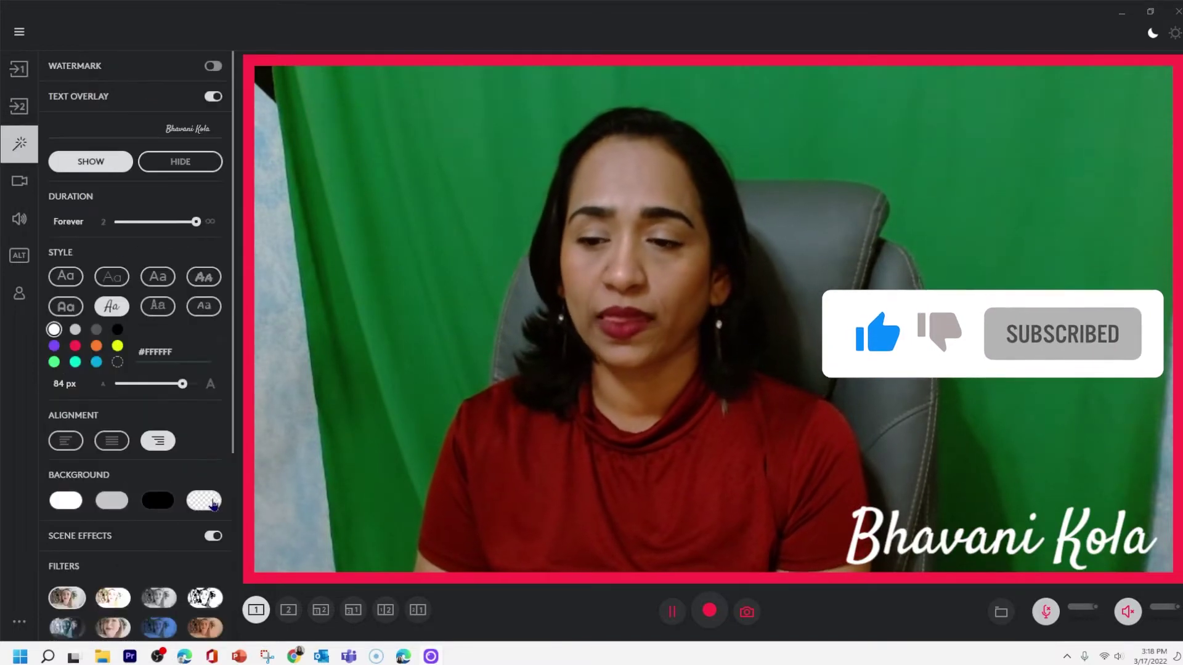
- Apply the scene filter setting to both Source 1 and Source 2
{"action": "scroll", "coordinate": [192, 493], "scroll_direction": "down", "scroll_amount": 5}
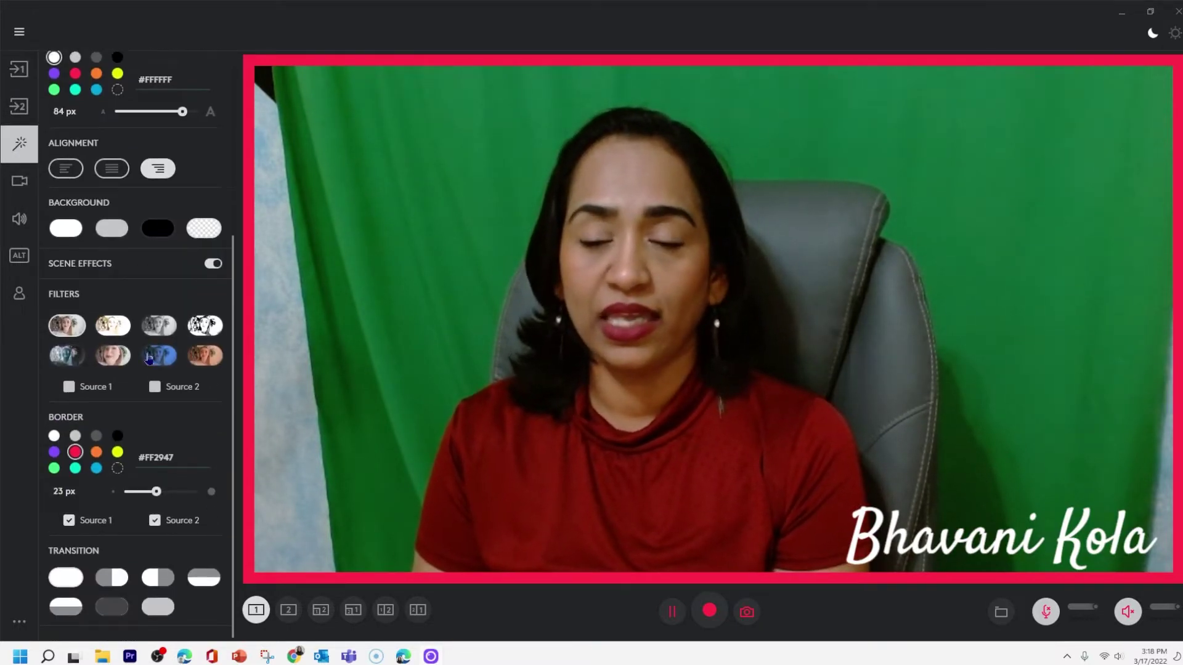
{"action": "scroll", "coordinate": [171, 390], "scroll_direction": "up", "scroll_amount": 2}
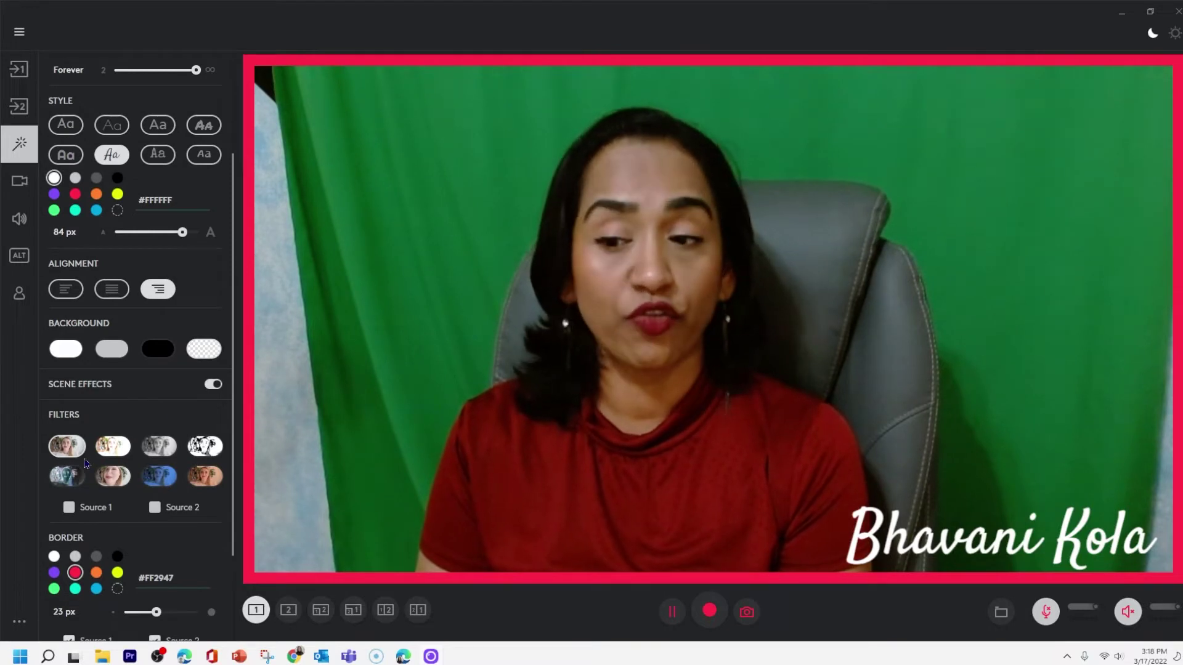
{"action": "left_click", "coordinate": [69, 508]}
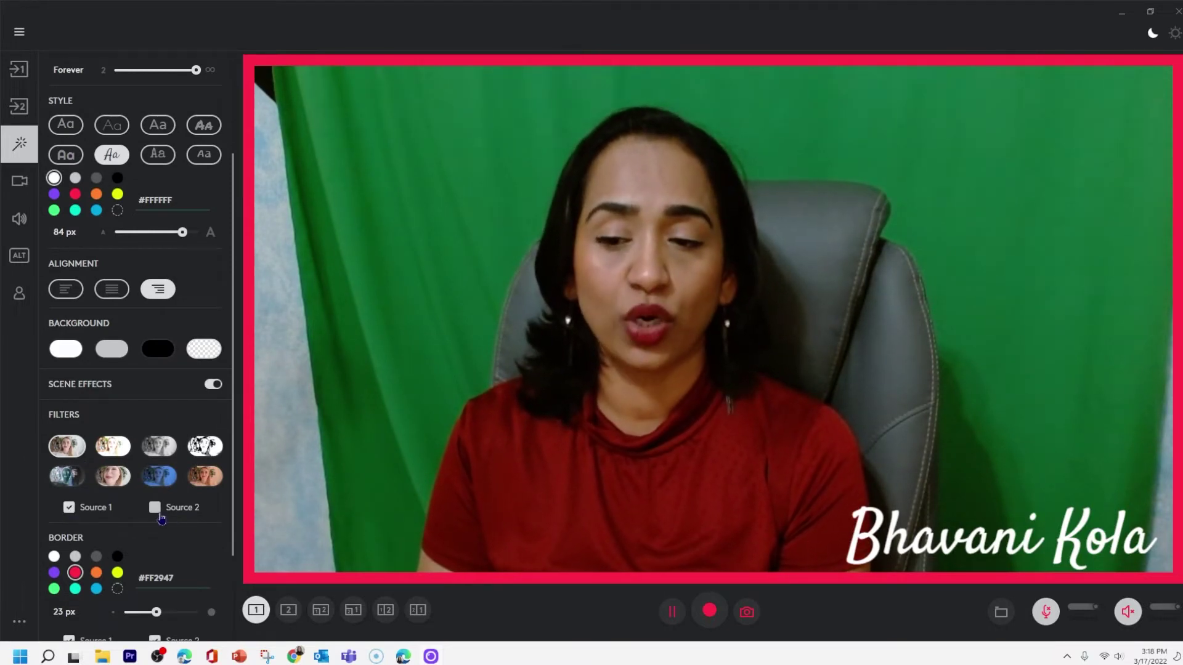
{"action": "left_click", "coordinate": [154, 507]}
- Show Source 2 on its own and change the overlay text color to black
{"action": "left_click", "coordinate": [20, 107]}
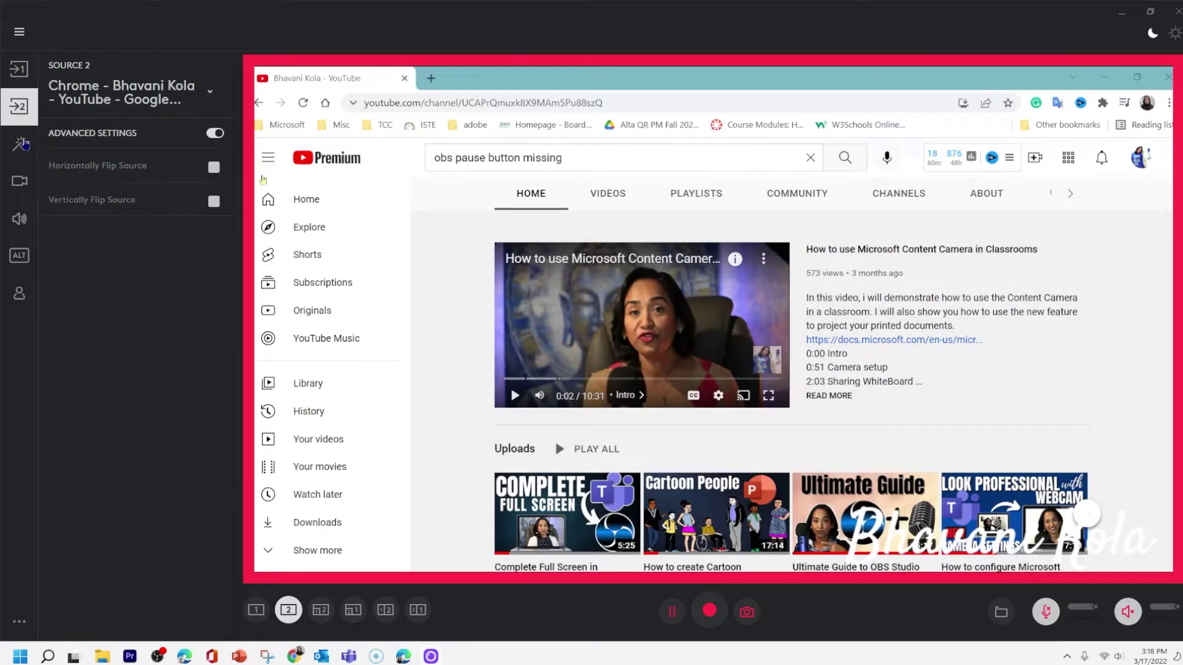
{"action": "left_click", "coordinate": [22, 144]}
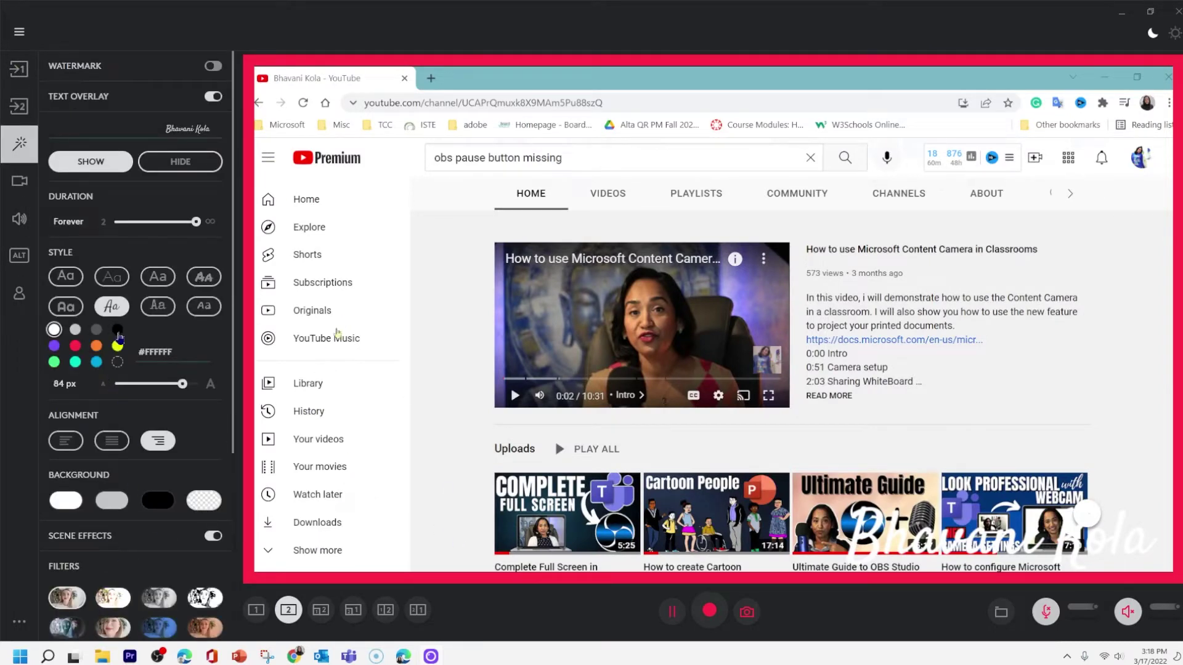
{"action": "left_click", "coordinate": [118, 331]}
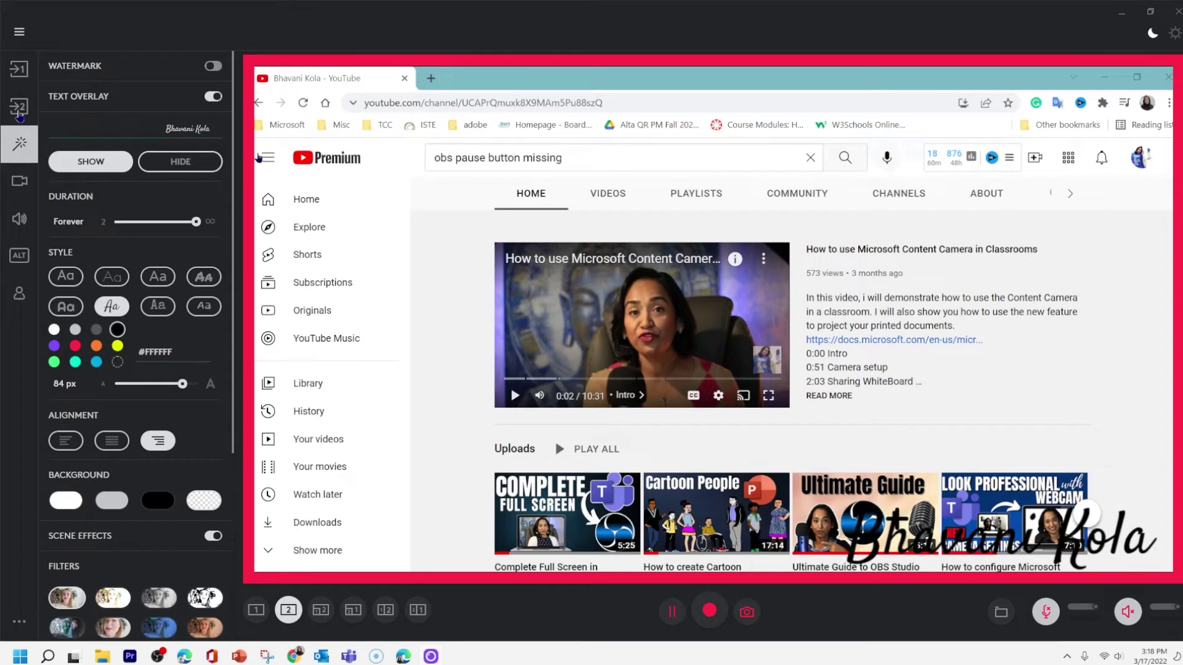
- Remove the border from Source 2 and set the Source 1 border width to 25 px
{"action": "scroll", "coordinate": [130, 432], "scroll_direction": "down", "scroll_amount": 4}
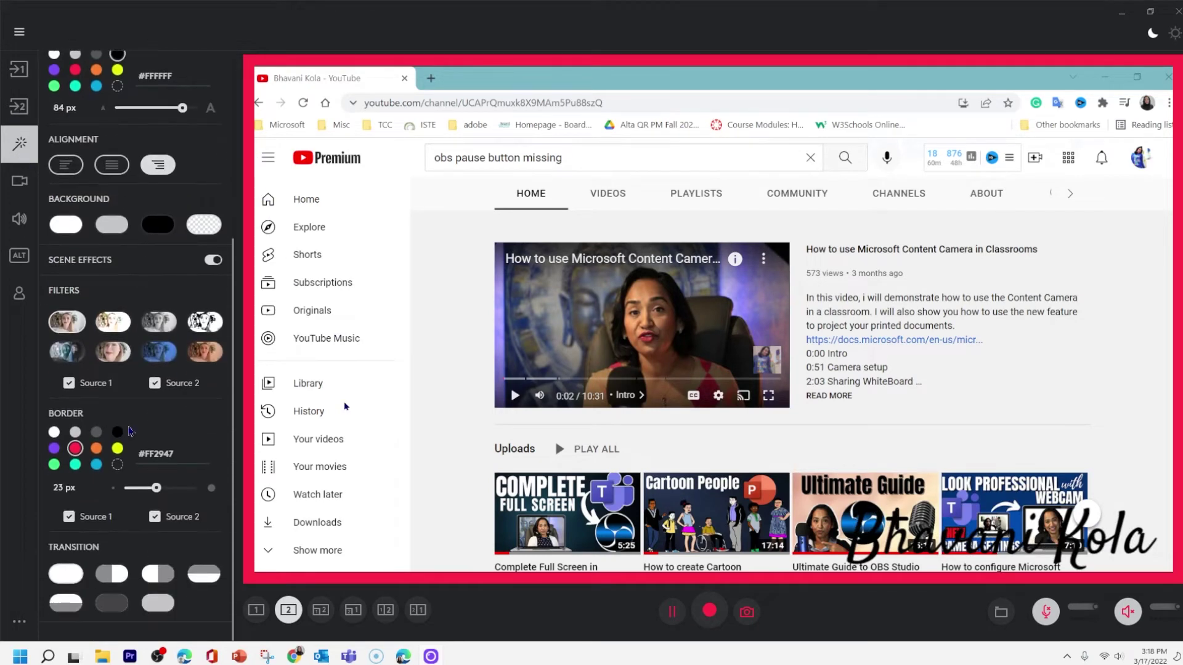
{"action": "left_click", "coordinate": [155, 517]}
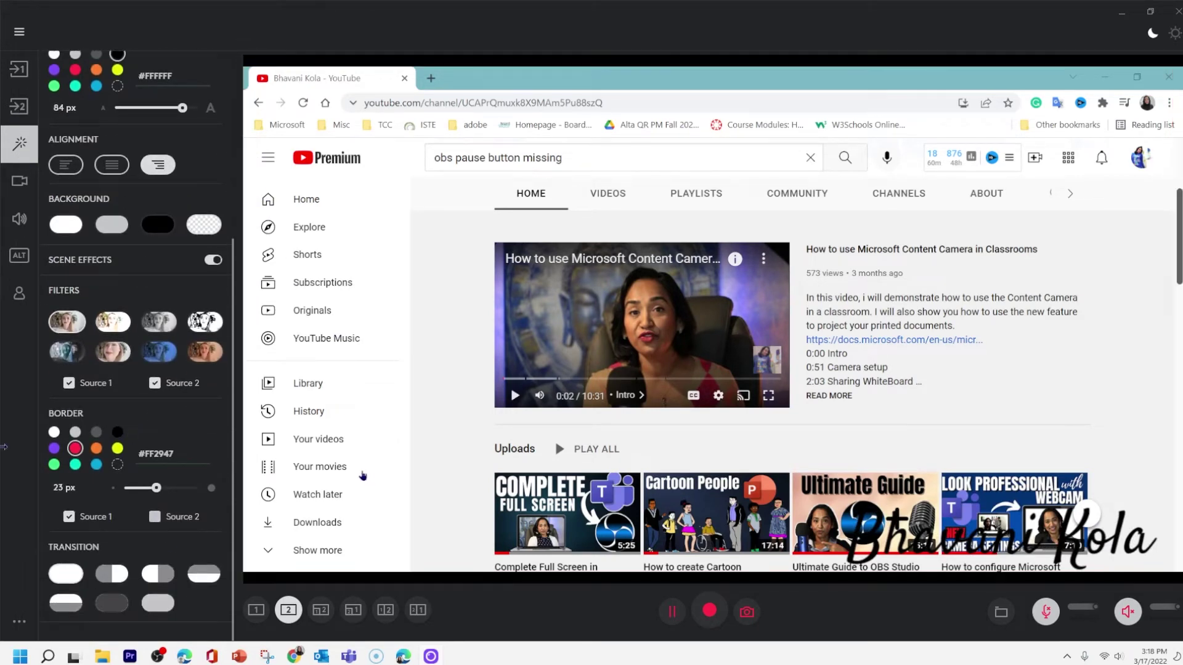
{"action": "left_click", "coordinate": [19, 71]}
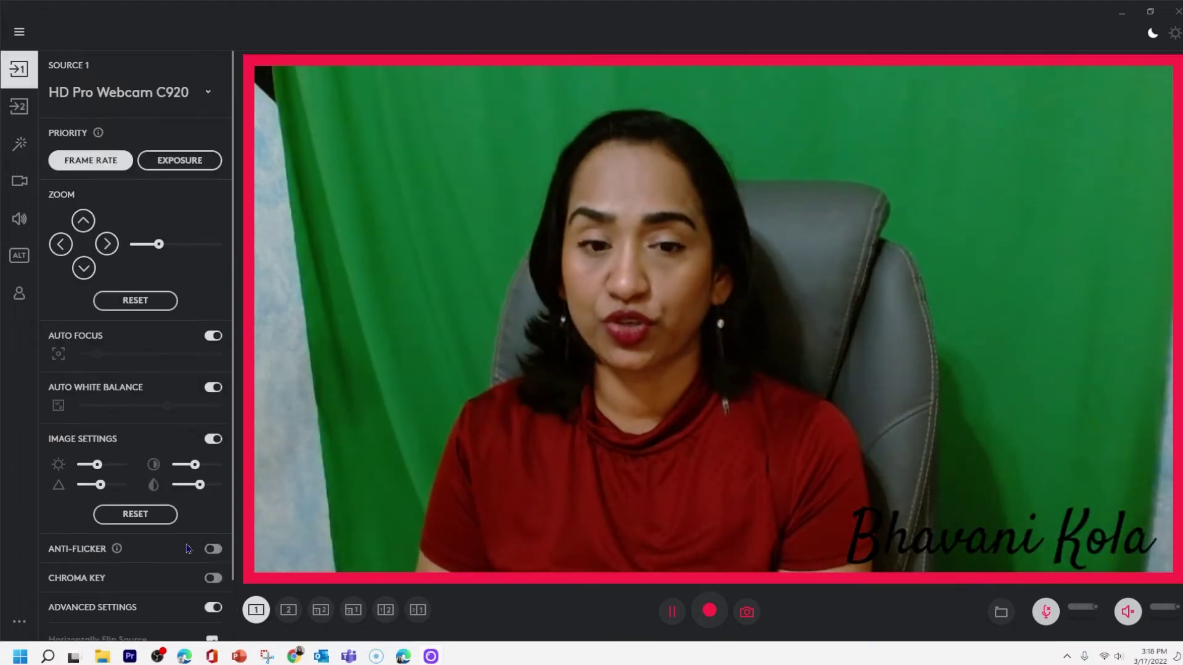
{"action": "scroll", "coordinate": [188, 549], "scroll_direction": "down", "scroll_amount": 1}
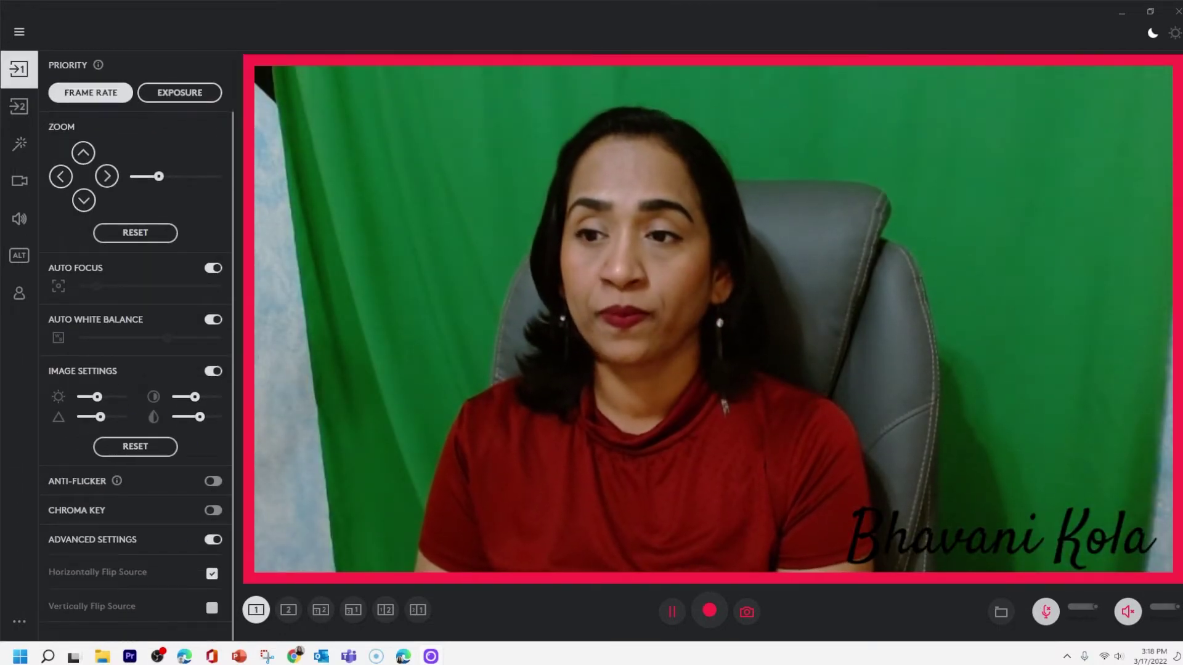
{"action": "left_click", "coordinate": [28, 158]}
{"action": "scroll", "coordinate": [181, 433], "scroll_direction": "down", "scroll_amount": 2}
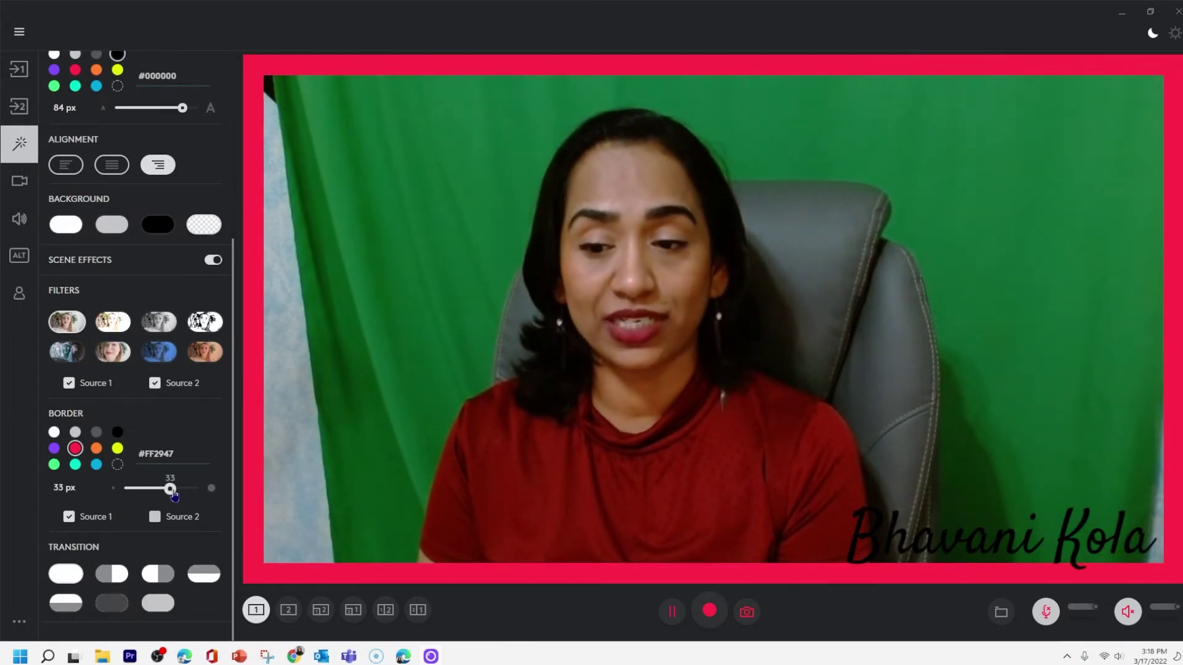
{"action": "left_click_drag", "start_coordinate": [169, 496], "coordinate": [167, 497]}
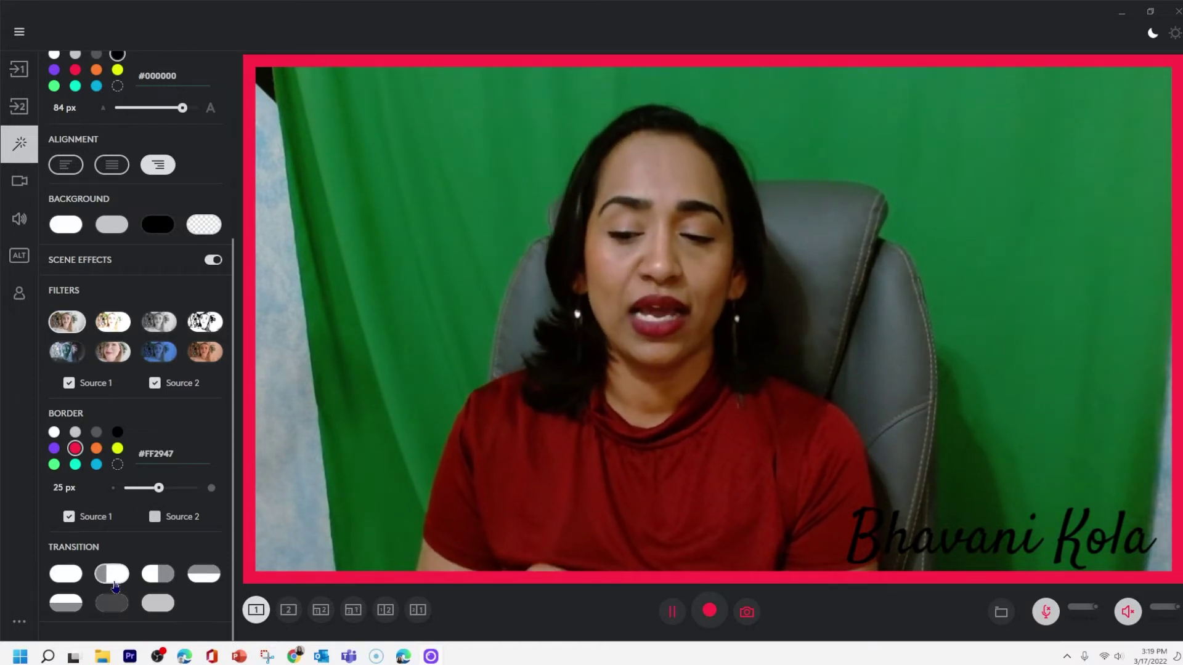
- Choose a horizontal wipe transition, preview it across scenes, and shrink the Chrome inset into the upper-left corner of the webcam scene
{"action": "left_click", "coordinate": [289, 609]}
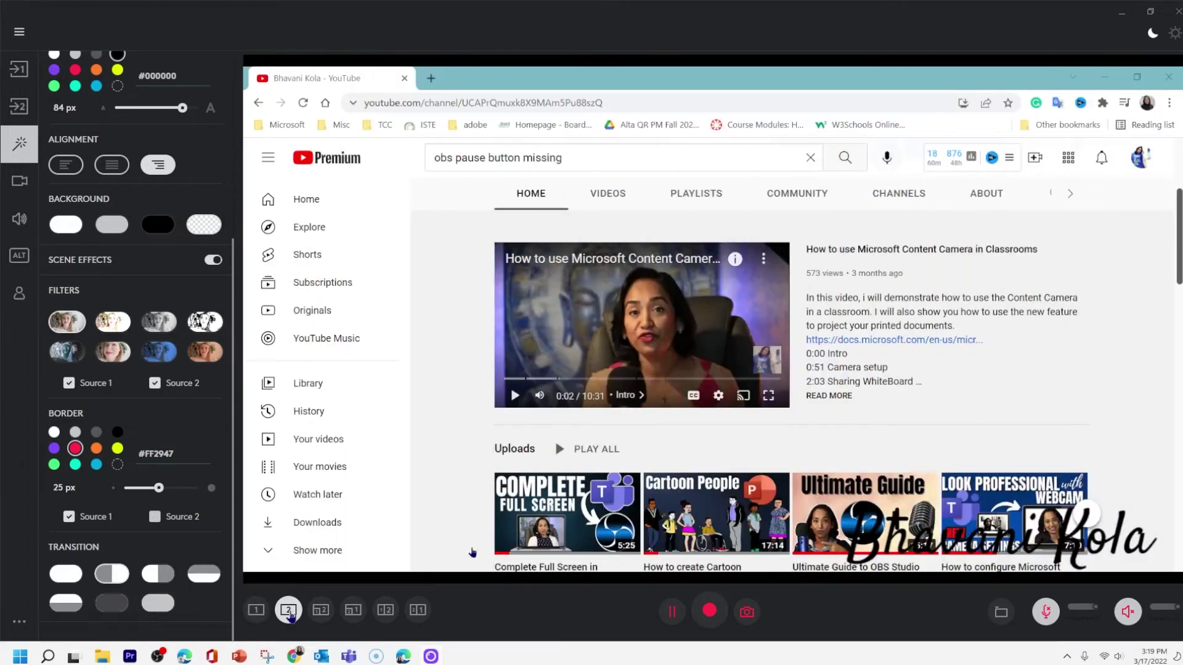
{"action": "left_click", "coordinate": [321, 609]}
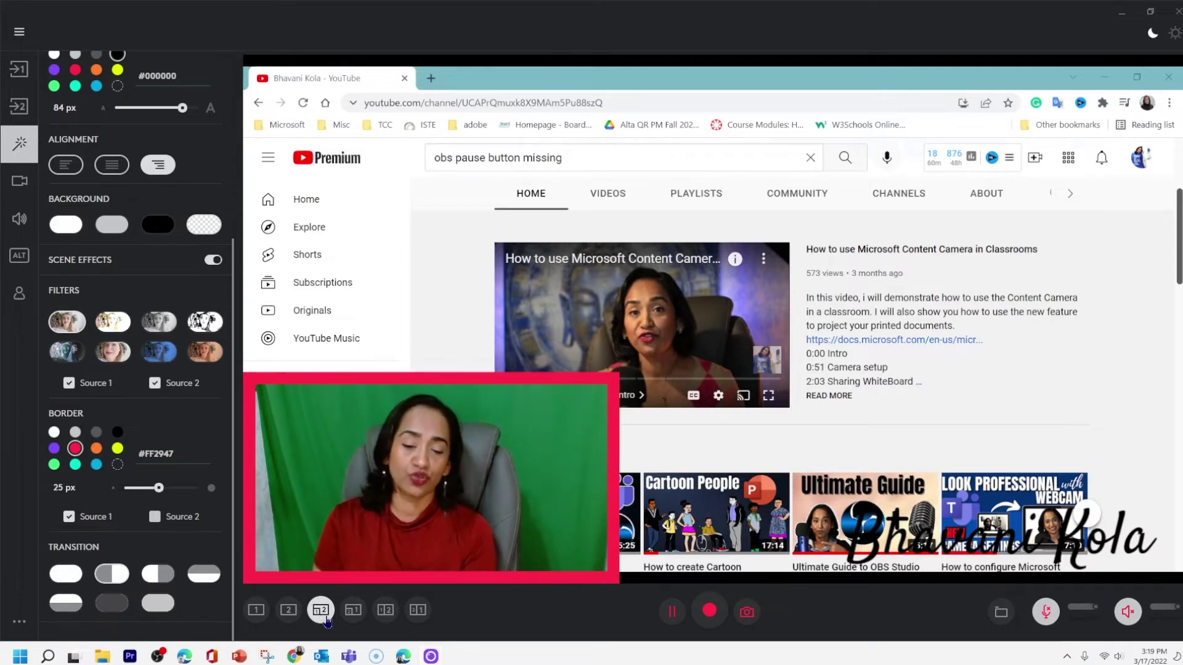
{"action": "left_click", "coordinate": [353, 611]}
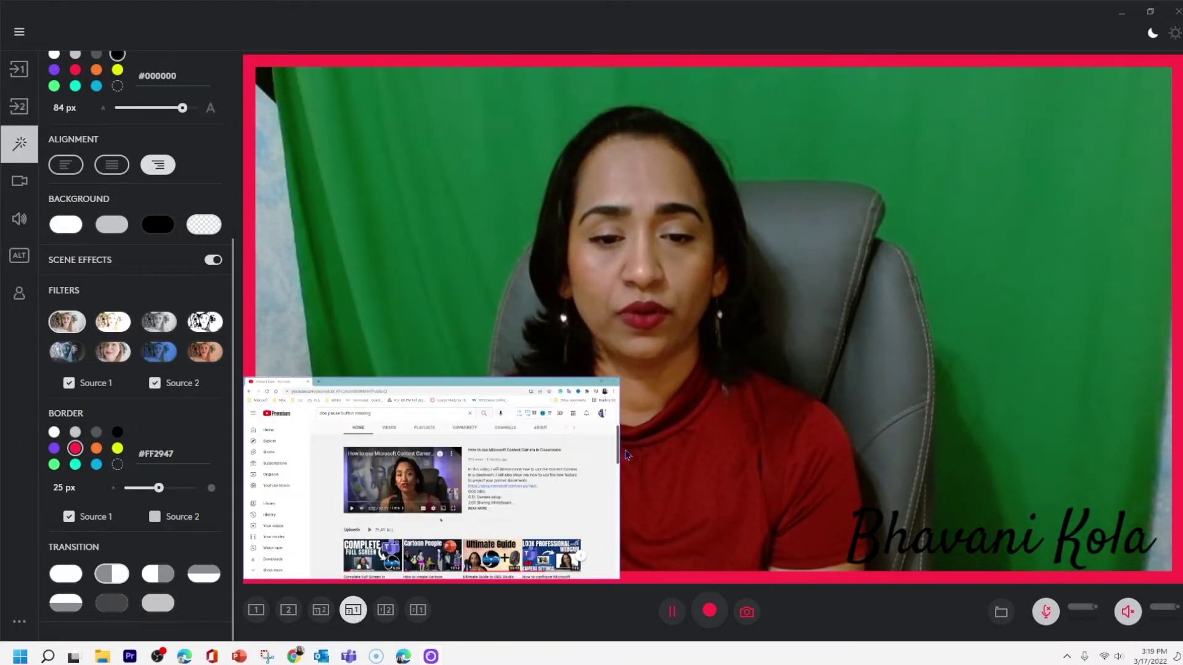
{"action": "left_click_drag", "start_coordinate": [620, 454], "coordinate": [302, 157]}
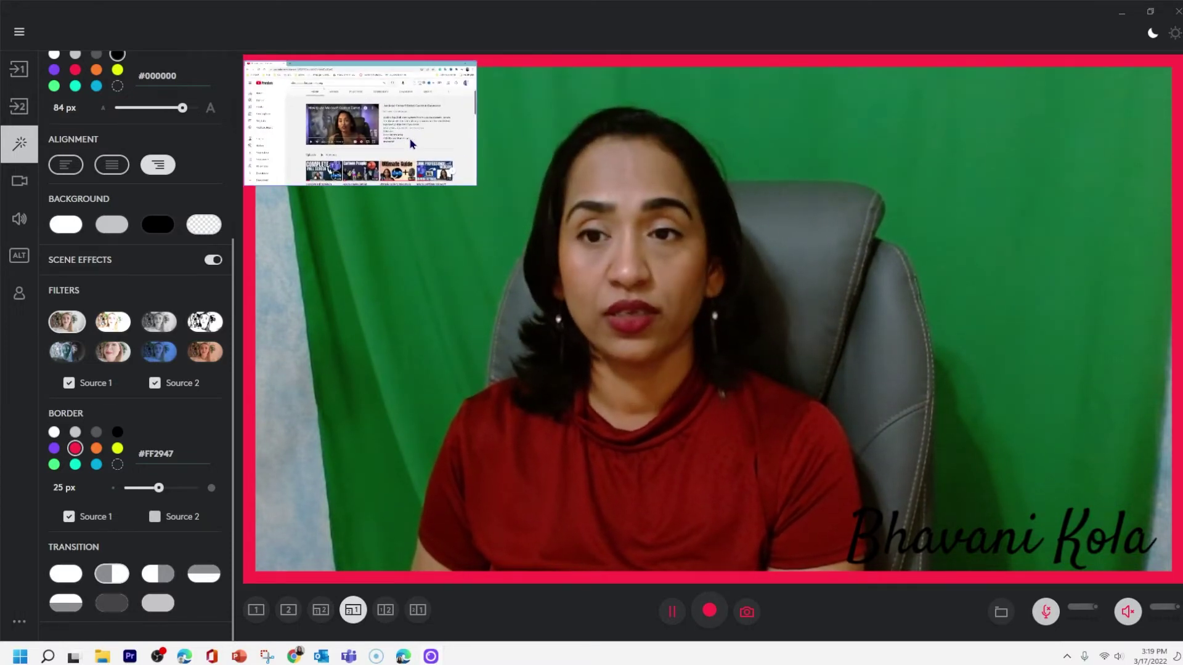
- In the scene with the webcam over Chrome, try different inset sizes and place a smaller webcam inset in the lower-left corner
{"action": "left_click", "coordinate": [319, 611]}
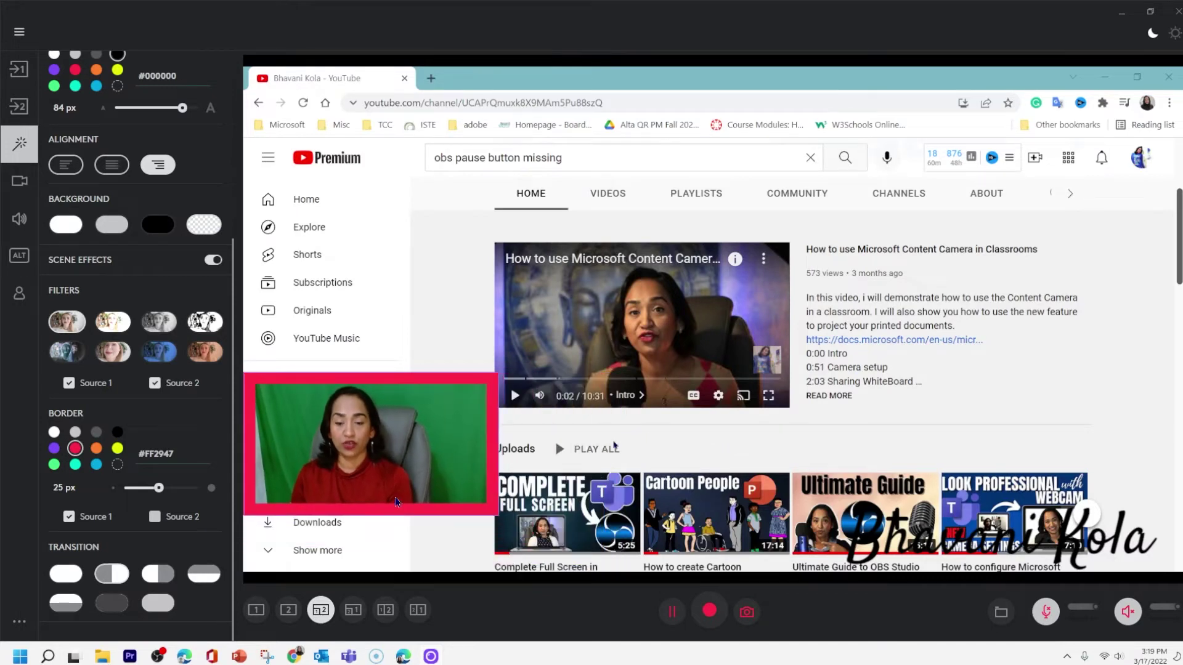
{"action": "left_click_drag", "start_coordinate": [369, 515], "coordinate": [425, 531]}
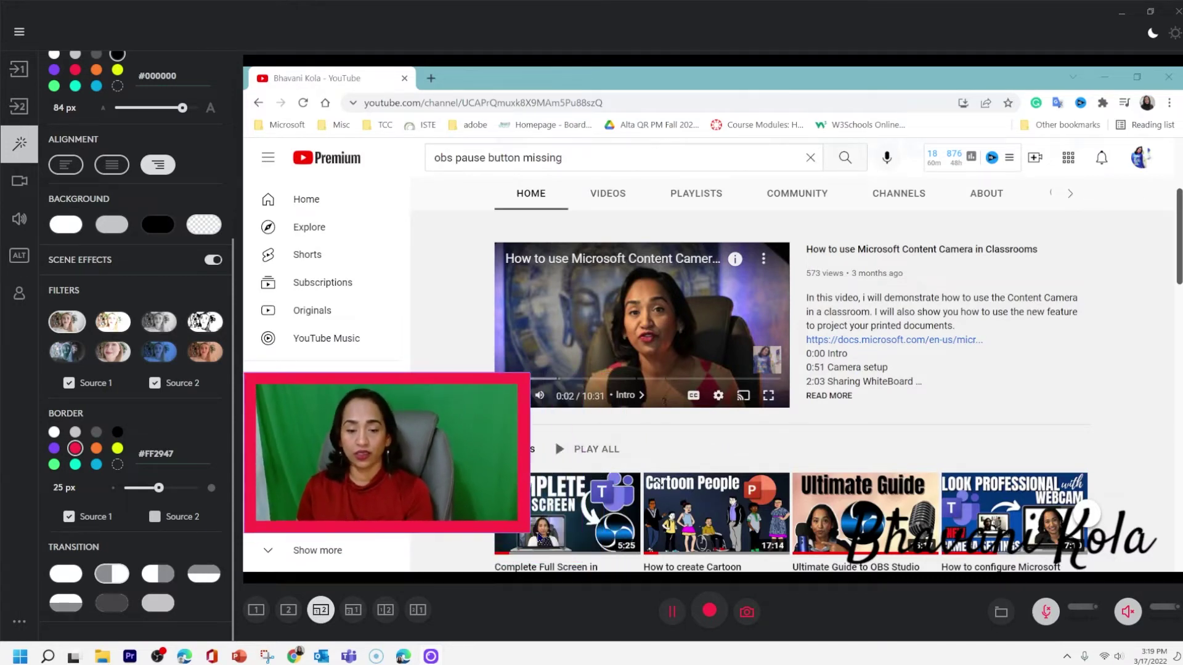
{"action": "left_click_drag", "start_coordinate": [532, 531], "coordinate": [544, 529]}
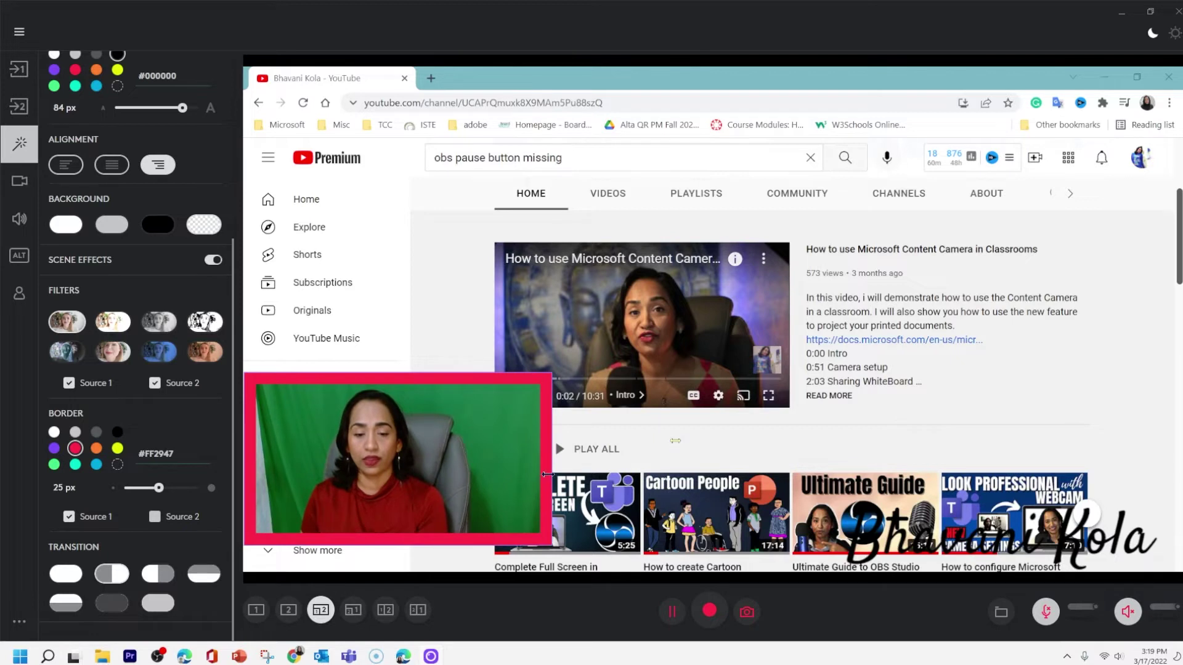
{"action": "left_click_drag", "start_coordinate": [387, 416], "coordinate": [372, 541]}
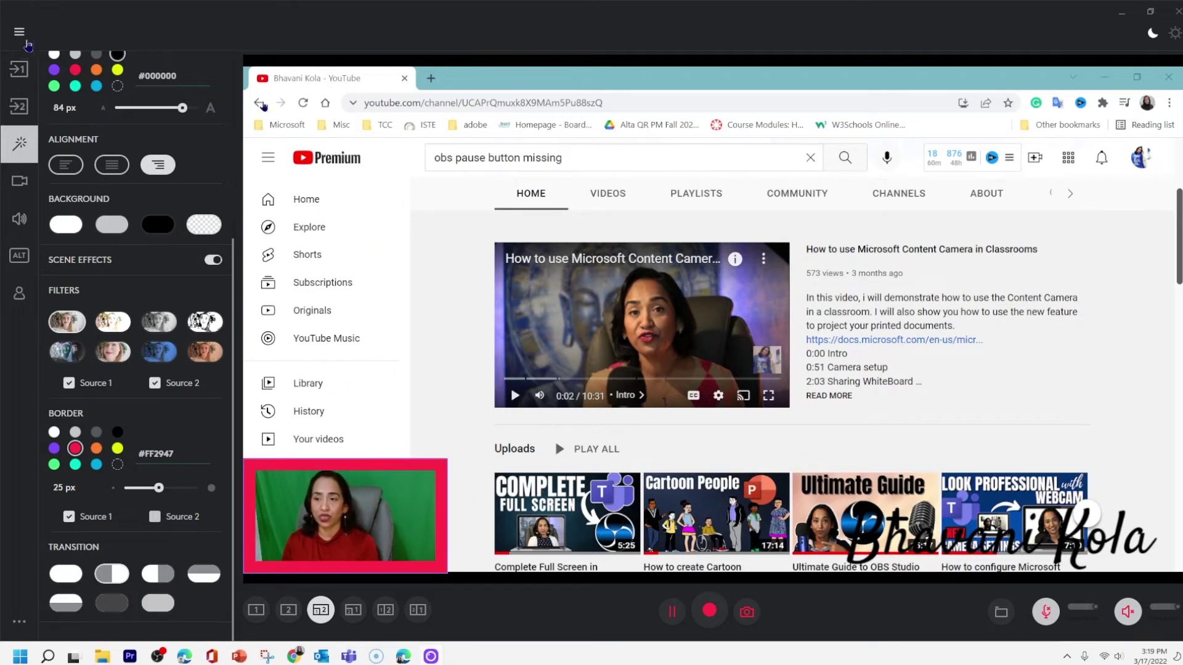
- Turn on chroma key for the Source 1 webcam and remove its border
{"action": "left_click", "coordinate": [26, 75]}
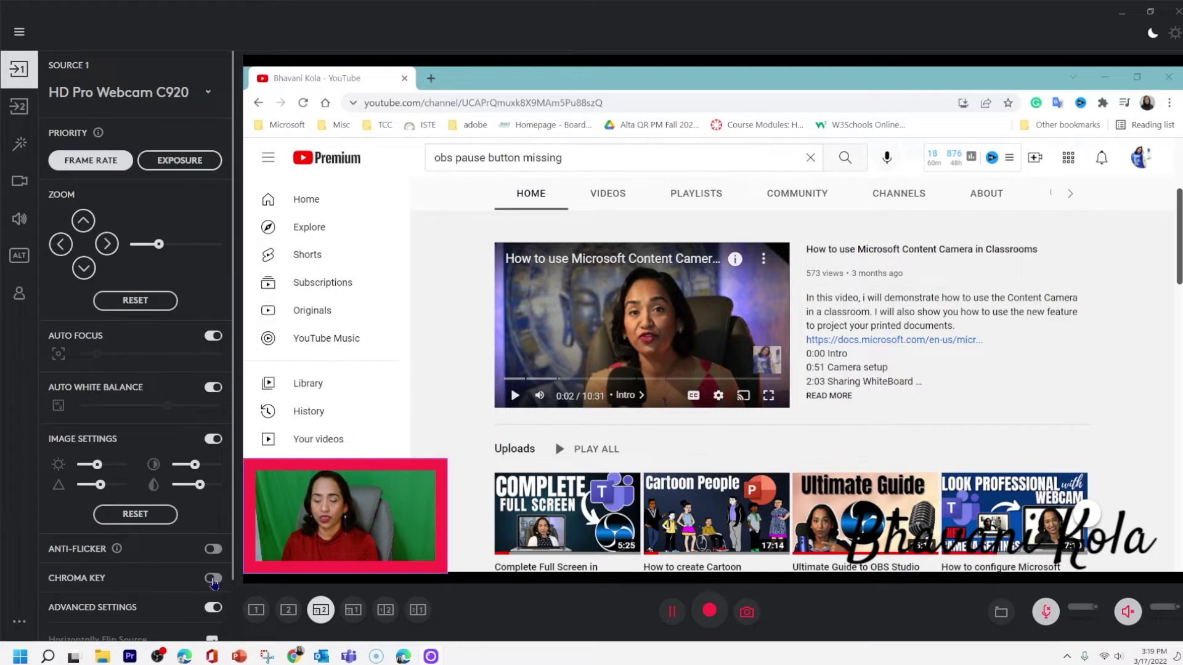
{"action": "left_click", "coordinate": [213, 579]}
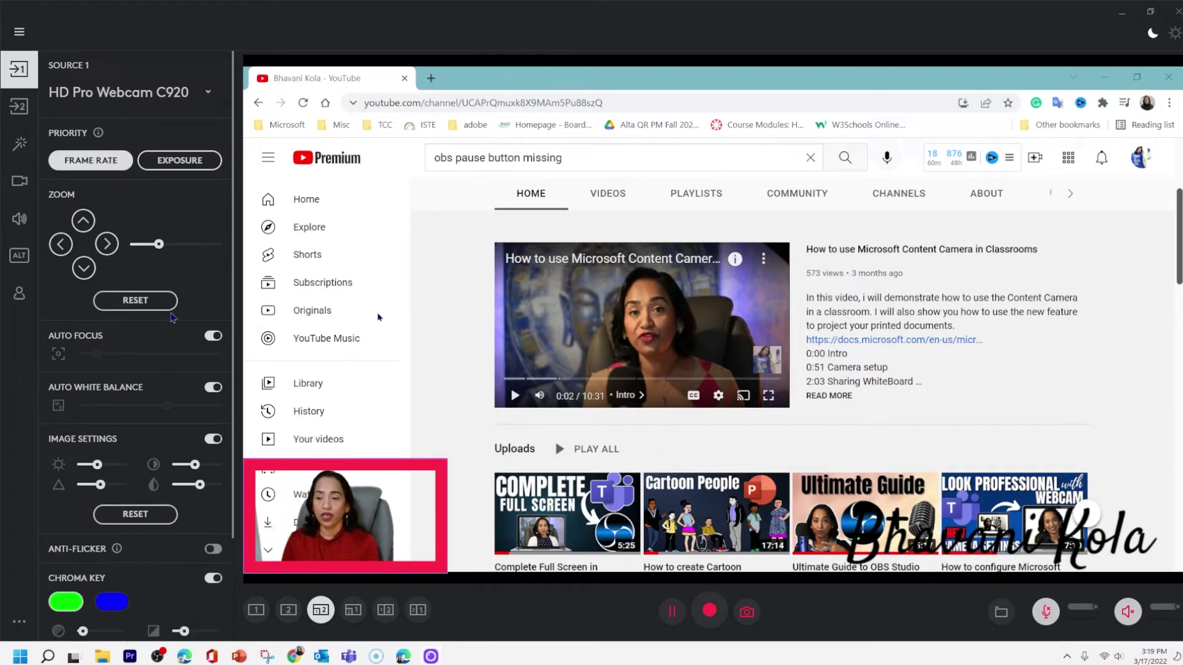
{"action": "left_click", "coordinate": [21, 136]}
{"action": "scroll", "coordinate": [169, 546], "scroll_direction": "down", "scroll_amount": 5}
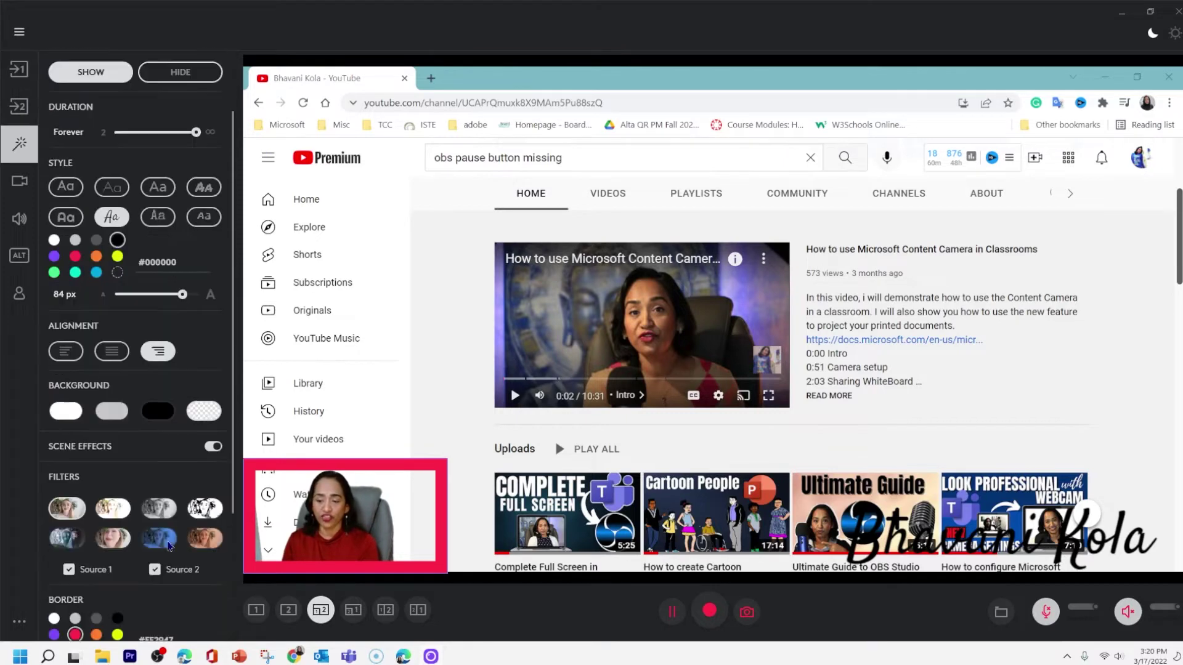
{"action": "left_click", "coordinate": [69, 518]}
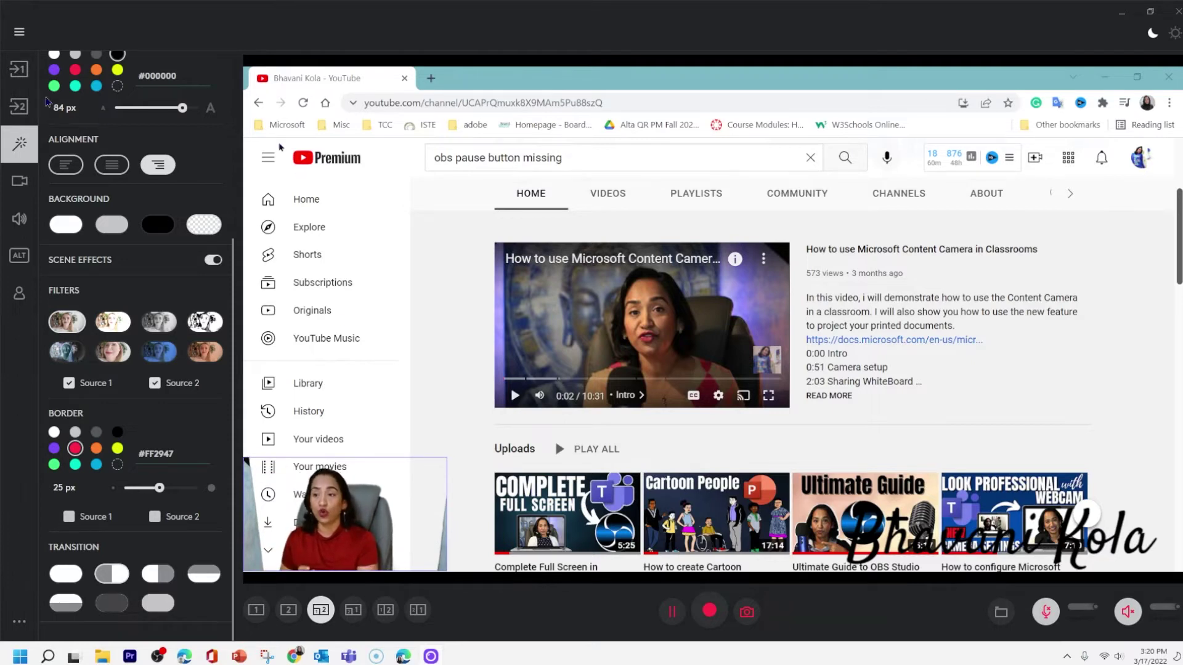
- Zoom in on the webcam image, compare it with chroma key off and on, and slightly enlarge its inset over the Chrome window
{"action": "left_click", "coordinate": [18, 74]}
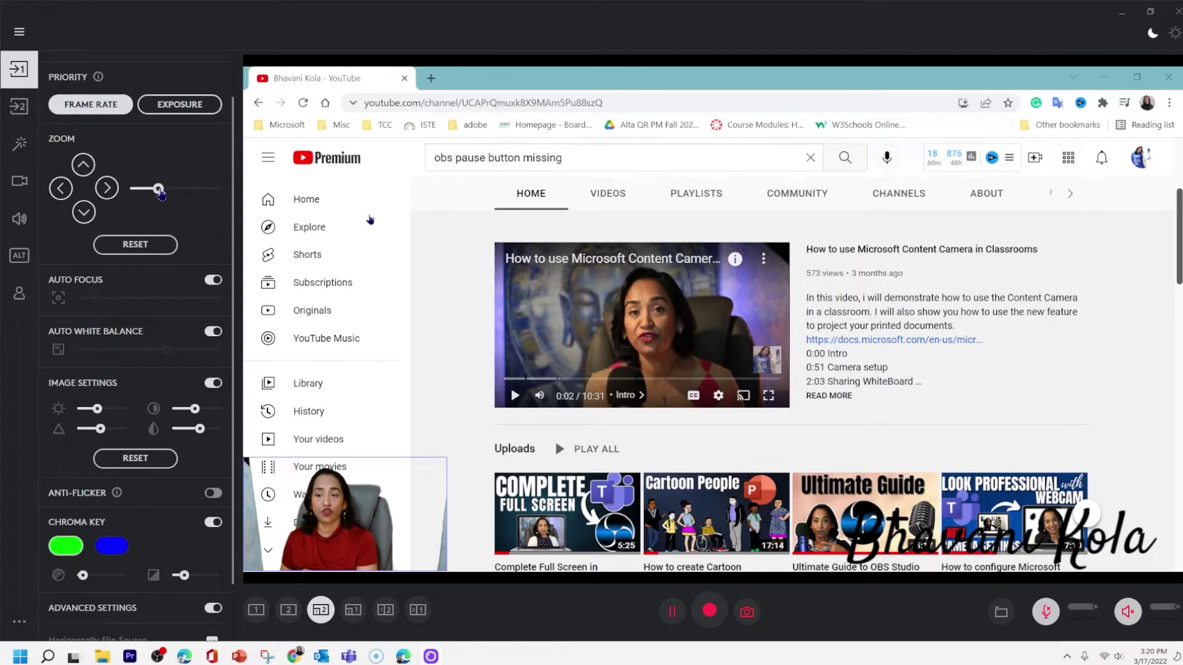
{"action": "left_click_drag", "start_coordinate": [168, 194], "coordinate": [188, 194]}
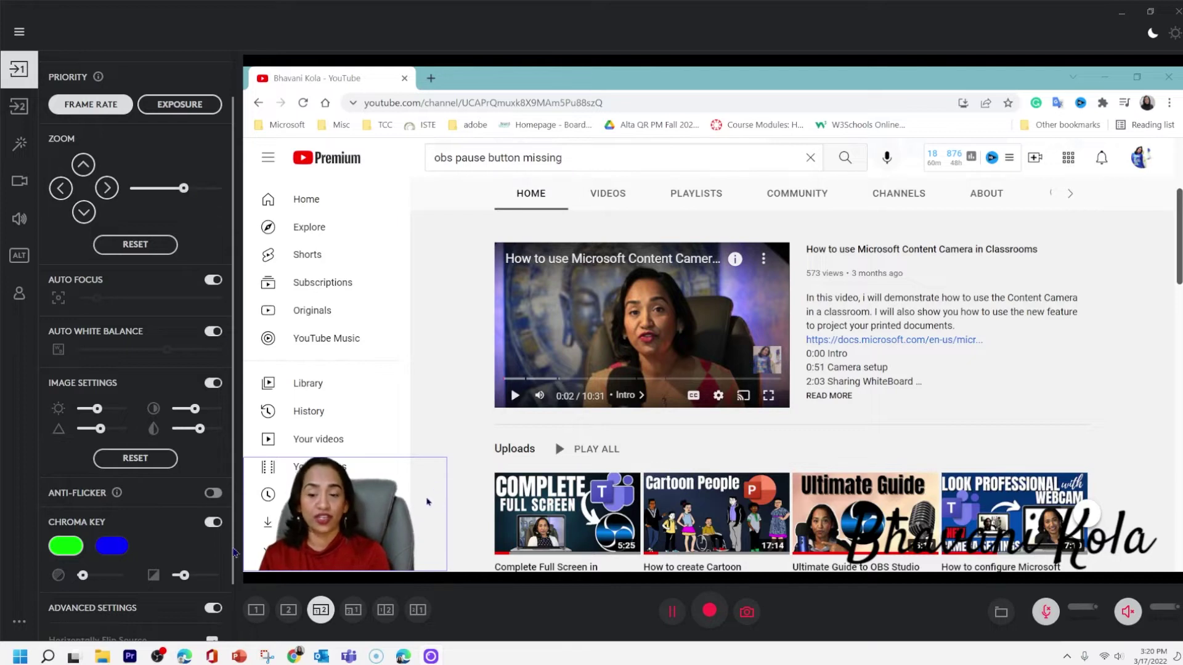
{"action": "left_click", "coordinate": [211, 527]}
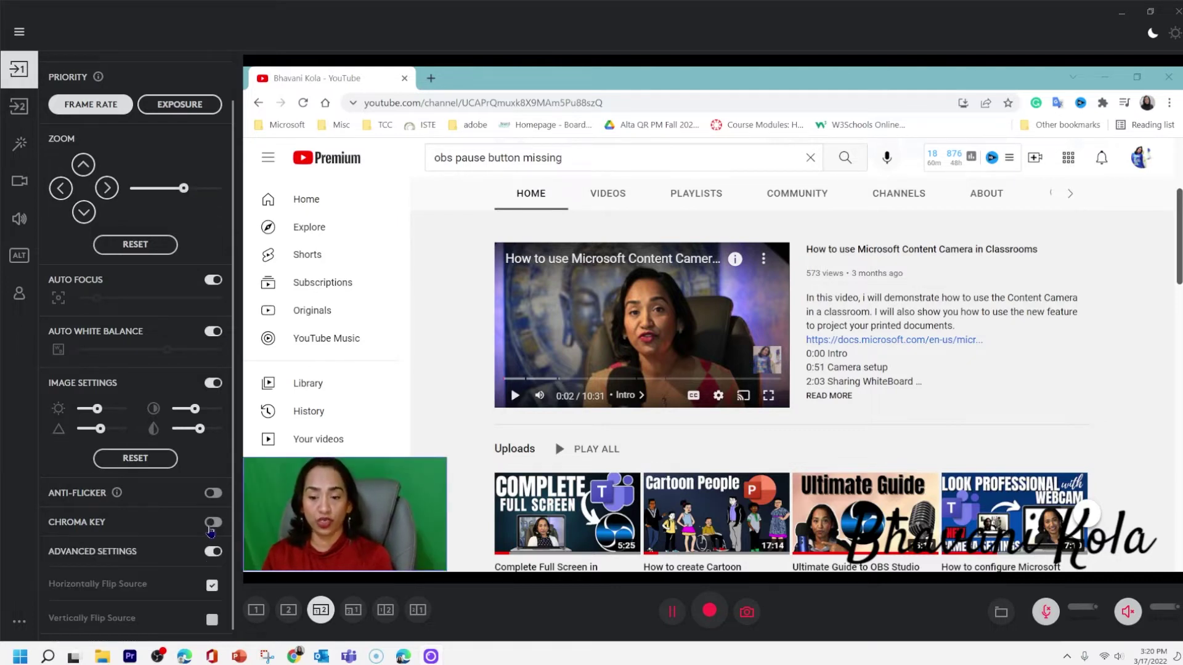
{"action": "left_click", "coordinate": [216, 528]}
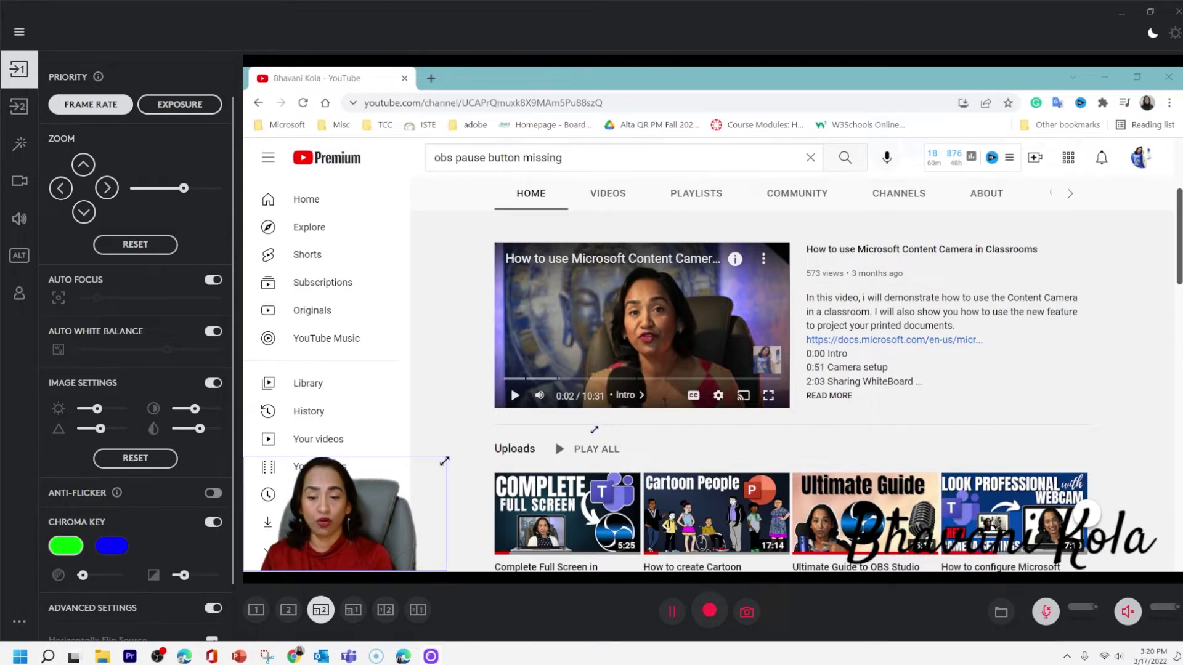
{"action": "left_click_drag", "start_coordinate": [594, 430], "coordinate": [307, 427]}
- Select the other horizontal wipe transition and preview it by switching to both side-by-side scenes
{"action": "left_click", "coordinate": [353, 613]}
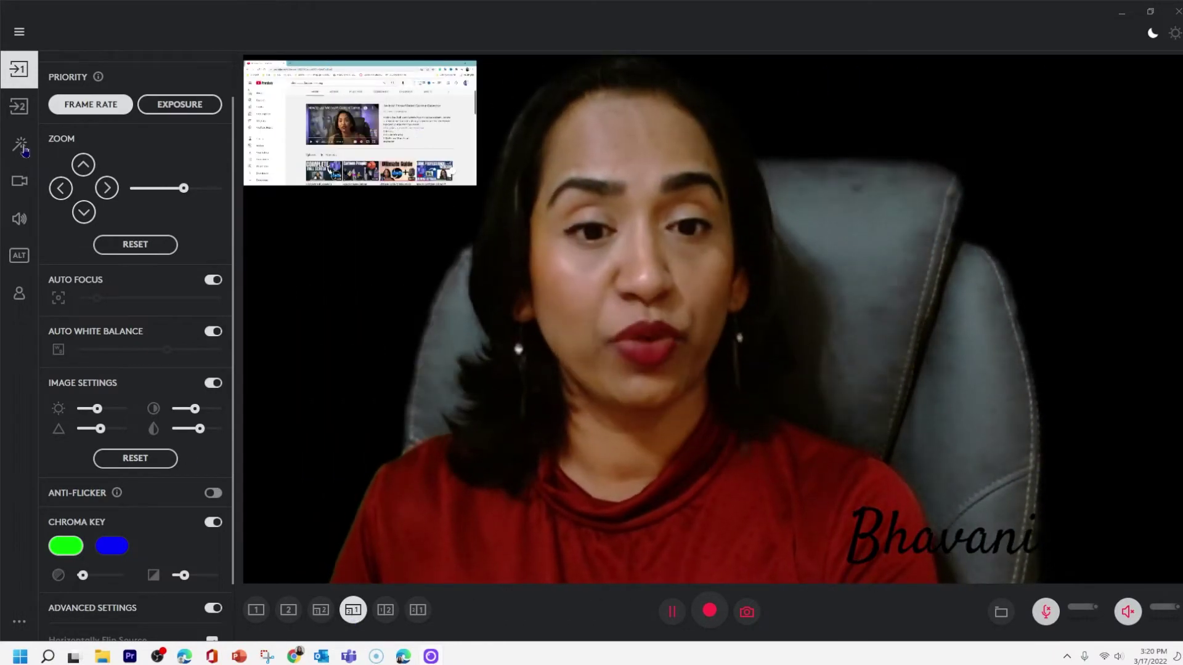
{"action": "left_click", "coordinate": [22, 147]}
{"action": "scroll", "coordinate": [160, 536], "scroll_direction": "down", "scroll_amount": 5}
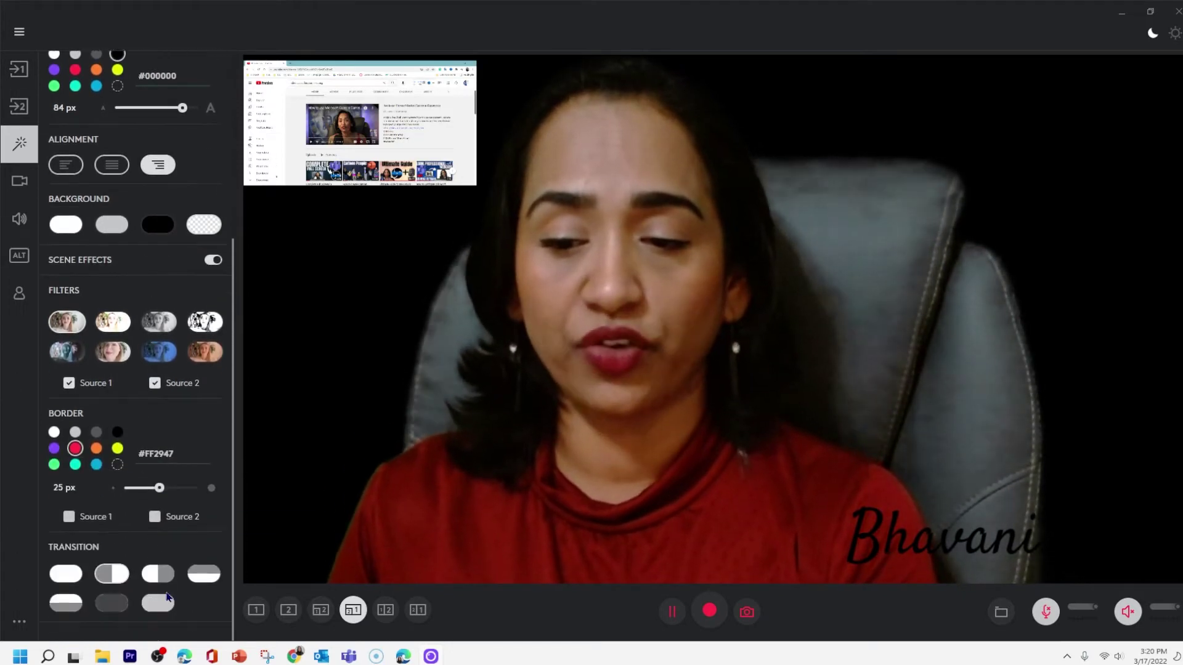
{"action": "left_click", "coordinate": [158, 573]}
{"action": "left_click", "coordinate": [388, 619]}
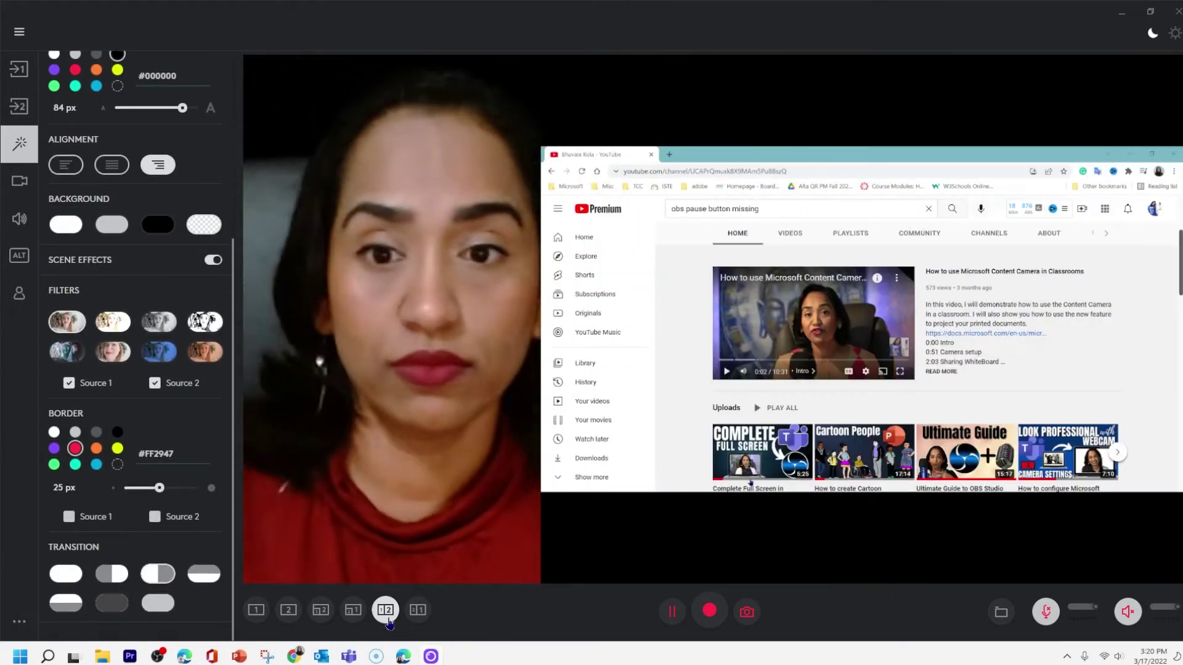
{"action": "left_click", "coordinate": [418, 611]}
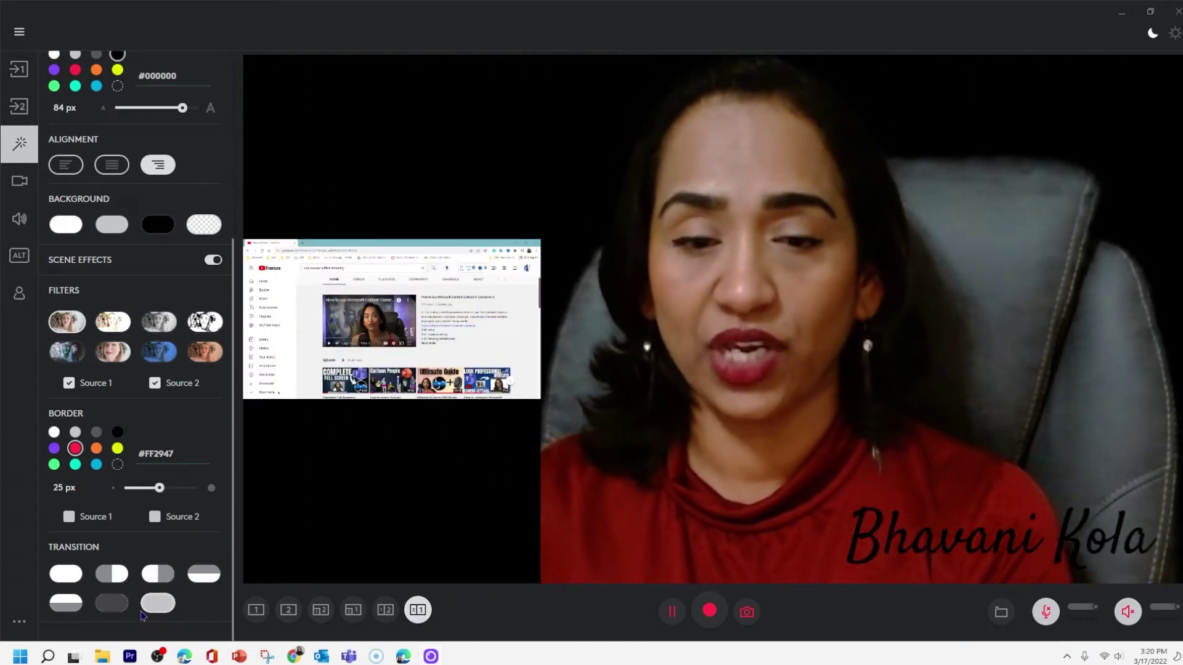
- Preview the light gray and dark gray transitions, then choose the white-over-gray vertical wipe and test it on the webcam inset scene
{"action": "left_click", "coordinate": [388, 616]}
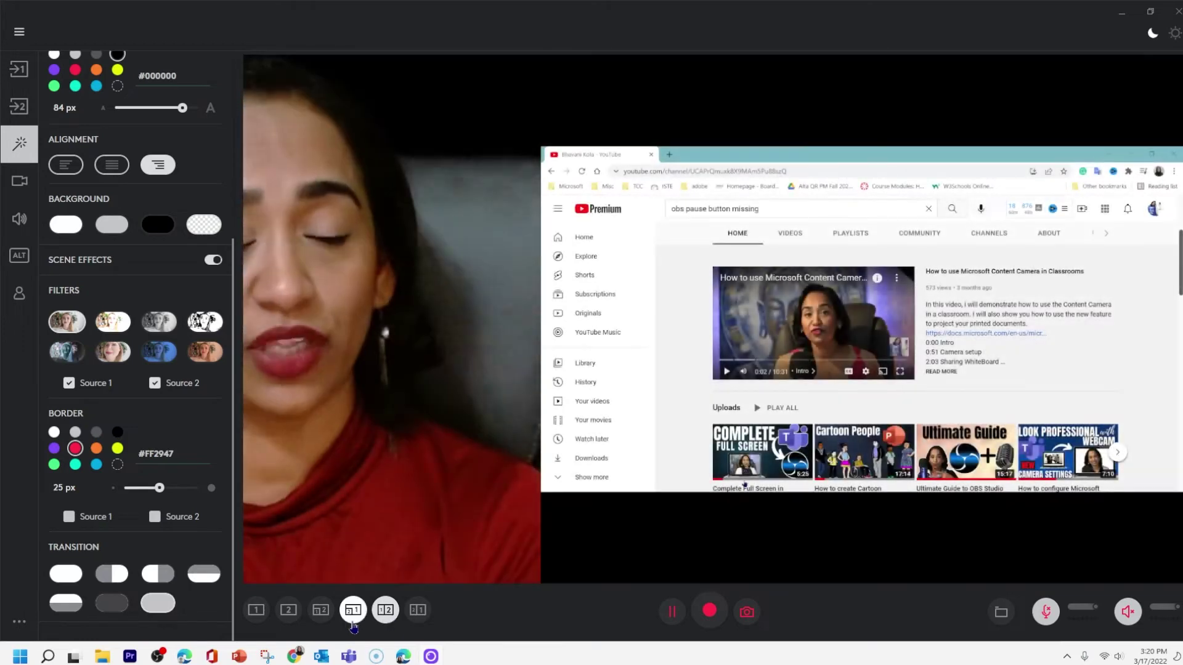
{"action": "left_click", "coordinate": [353, 615]}
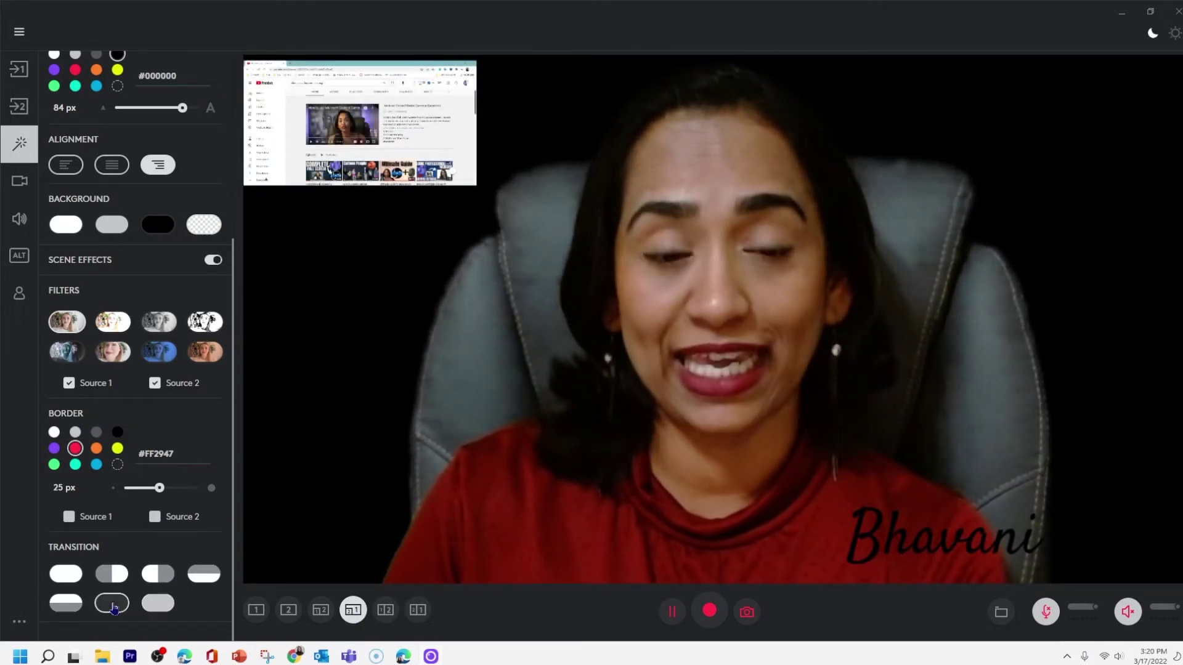
{"action": "left_click", "coordinate": [66, 603]}
{"action": "left_click", "coordinate": [317, 614]}
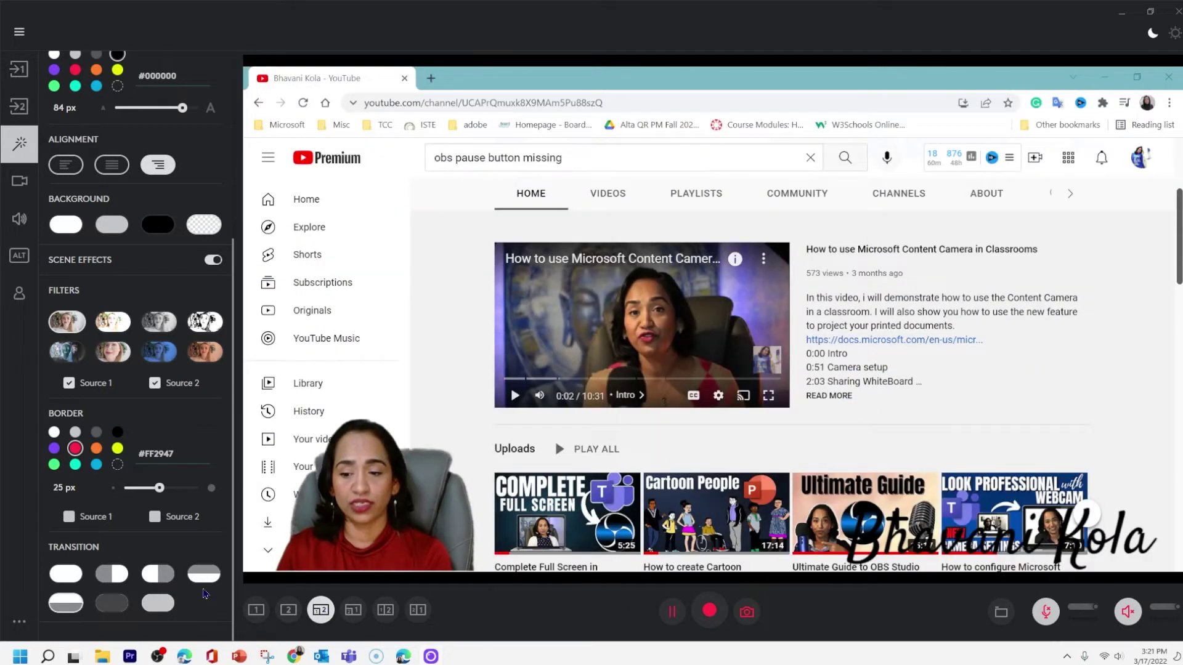
- Choose the gray-over-white vertical wipe transition and preview it by switching between the Chrome-only, inset and webcam scenes
{"action": "left_click", "coordinate": [216, 582]}
{"action": "left_click", "coordinate": [287, 612]}
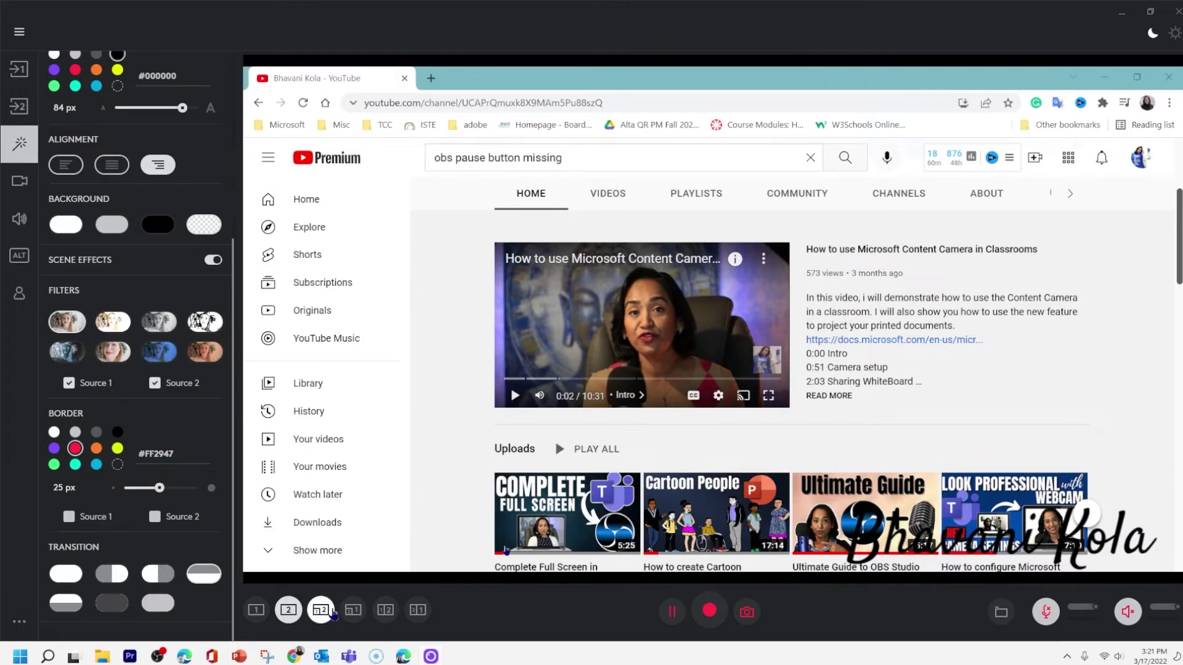
{"action": "left_click", "coordinate": [328, 613]}
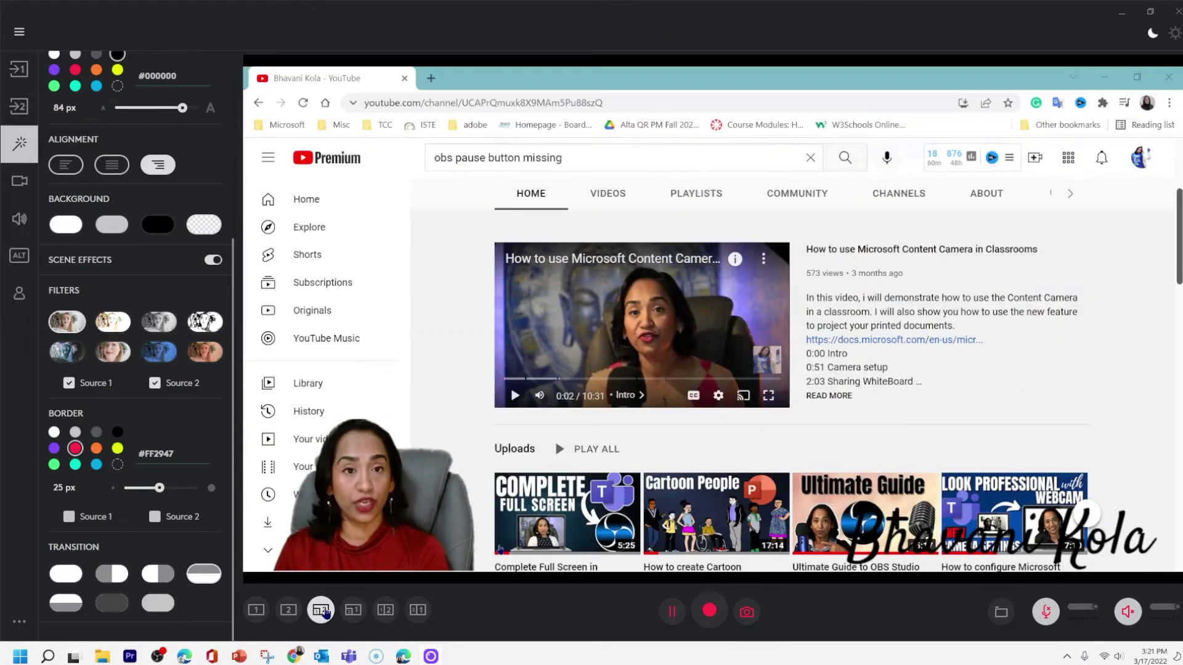
{"action": "left_click", "coordinate": [353, 611]}
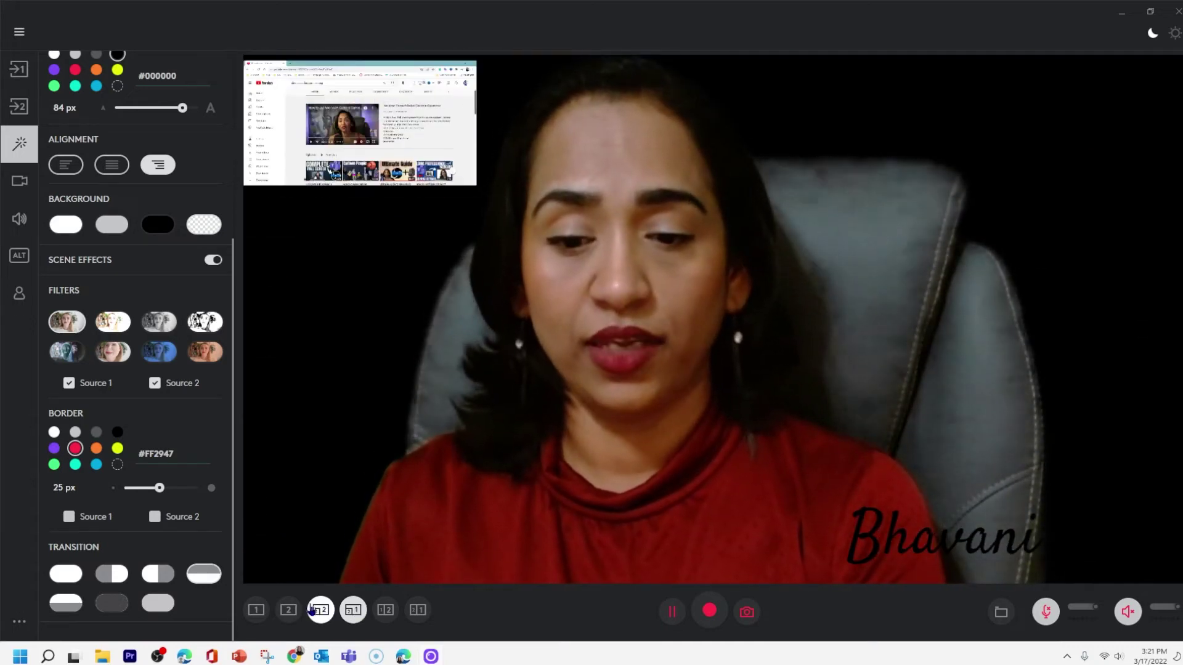
{"action": "left_click", "coordinate": [287, 611]}
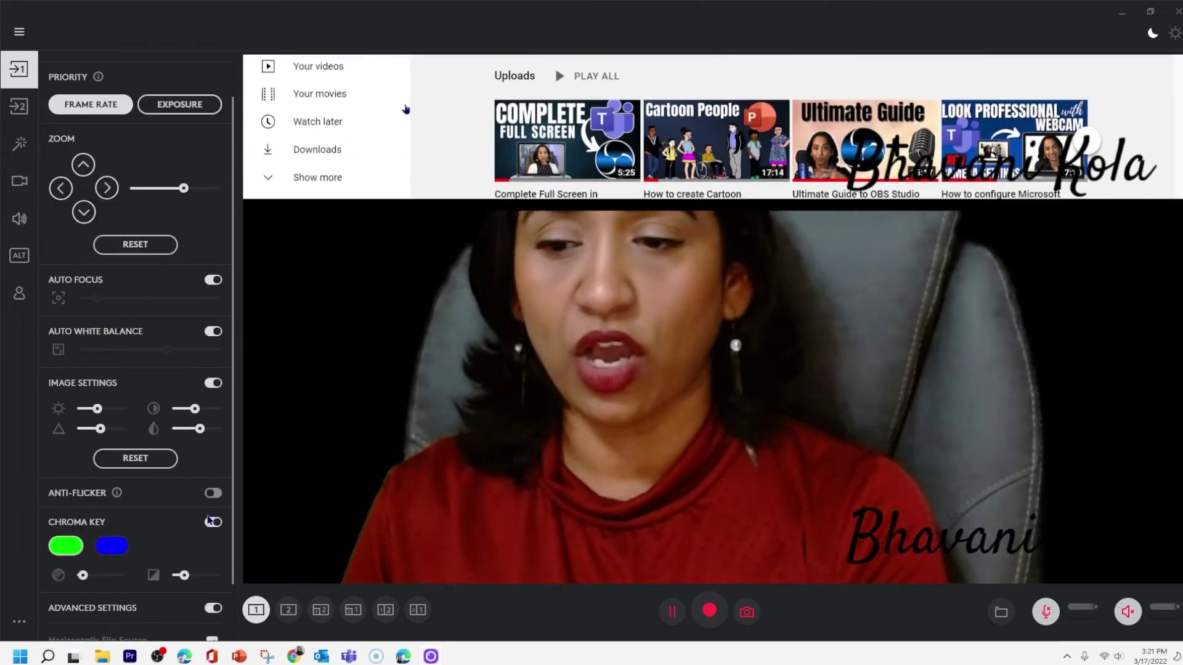
- Turn off chroma key for the Source 1 webcam and zoom its image out slightly
{"action": "left_click", "coordinate": [213, 523]}
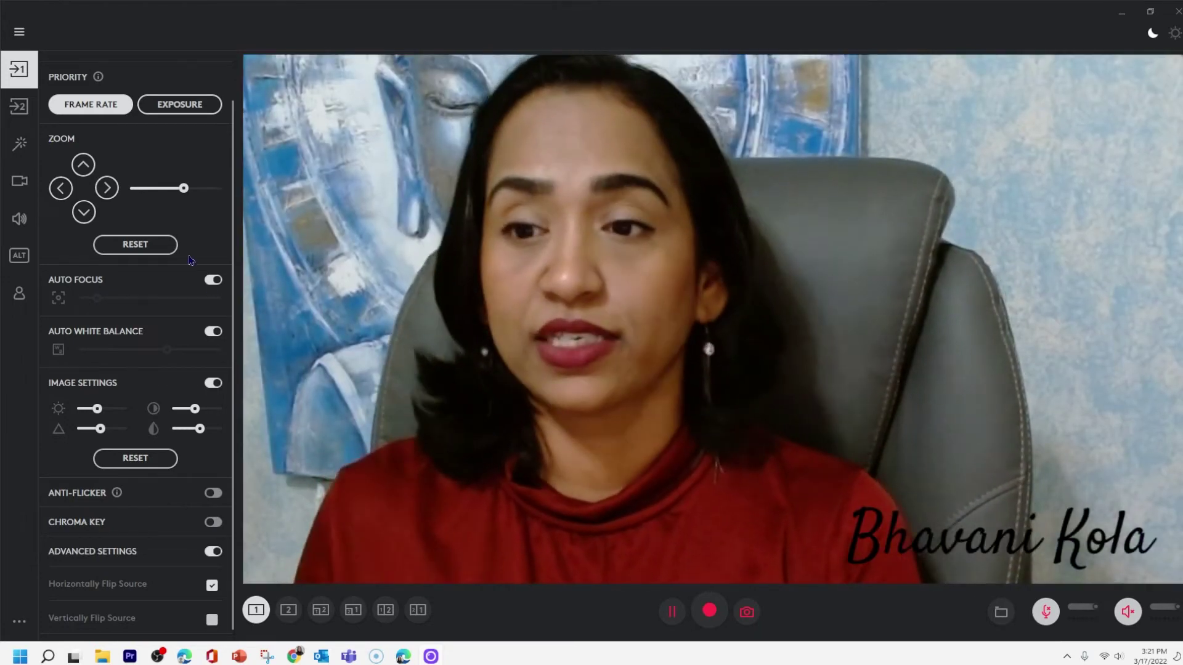
{"action": "left_click_drag", "start_coordinate": [183, 189], "coordinate": [167, 188]}
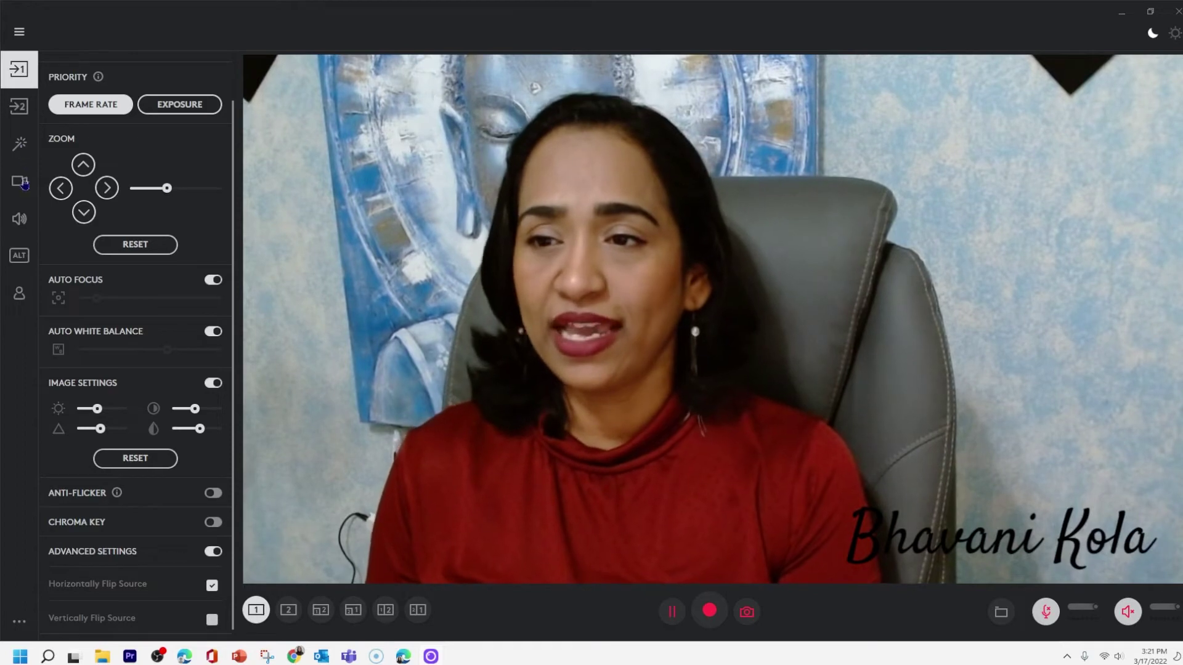
- Preview both inset scenes and both side-by-side scenes, return to the webcam-only scene, and review the overlay and scene effect settings
{"action": "left_click", "coordinate": [24, 114]}
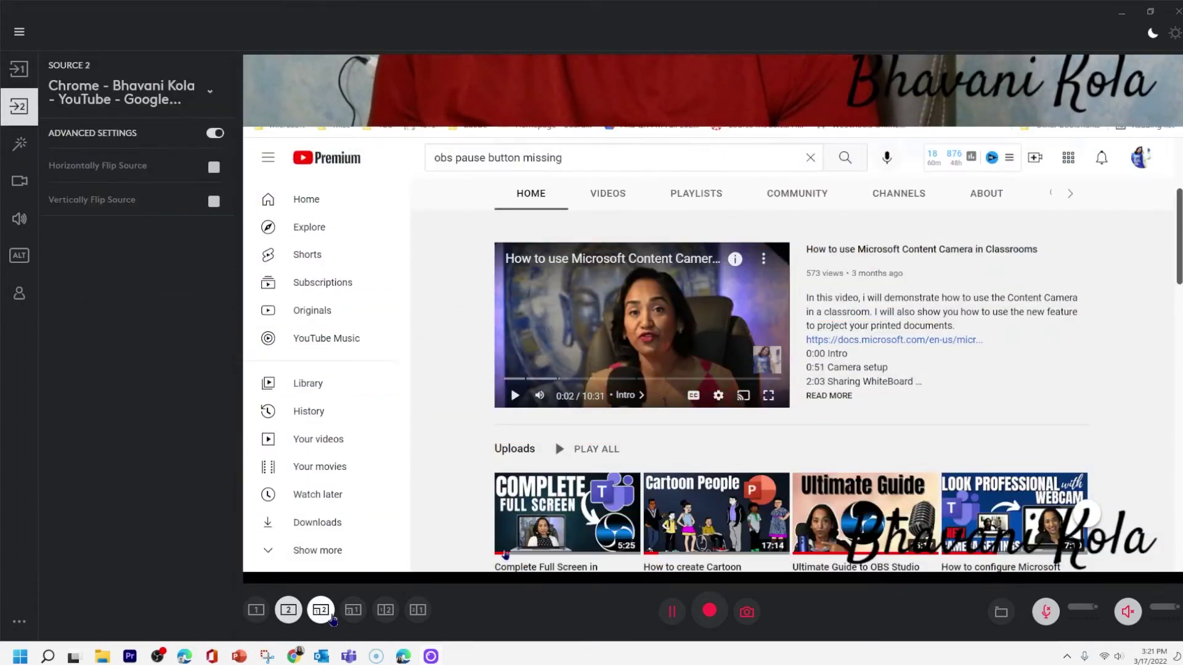
{"action": "left_click", "coordinate": [331, 616]}
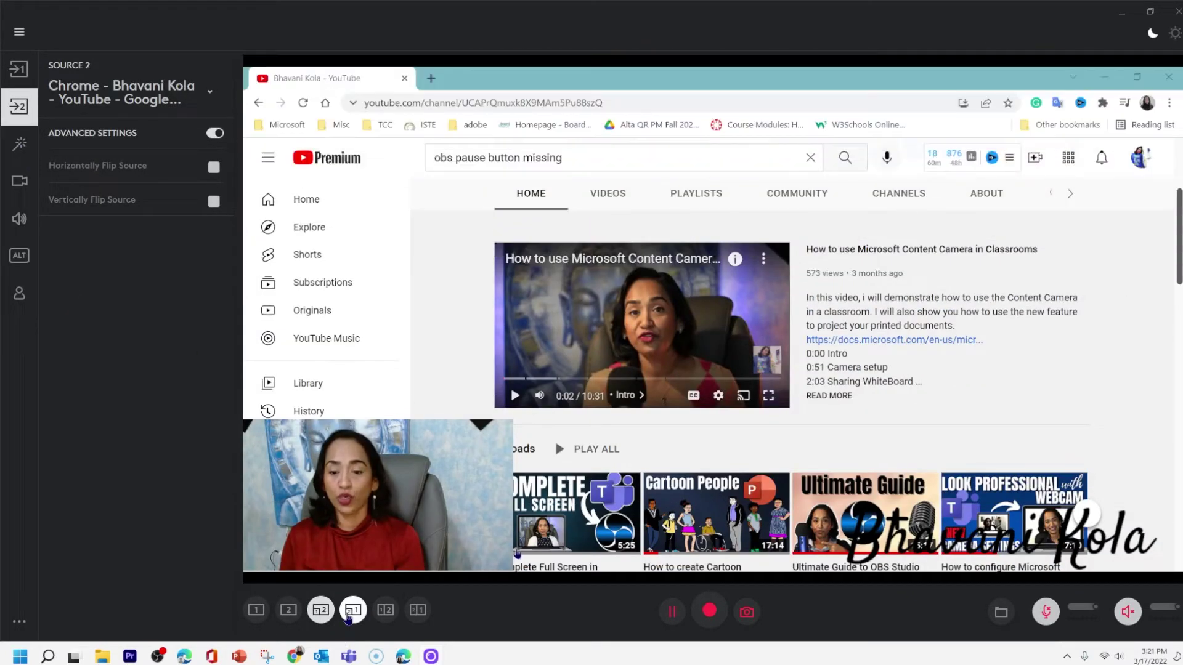
{"action": "left_click", "coordinate": [351, 613]}
{"action": "left_click", "coordinate": [385, 610]}
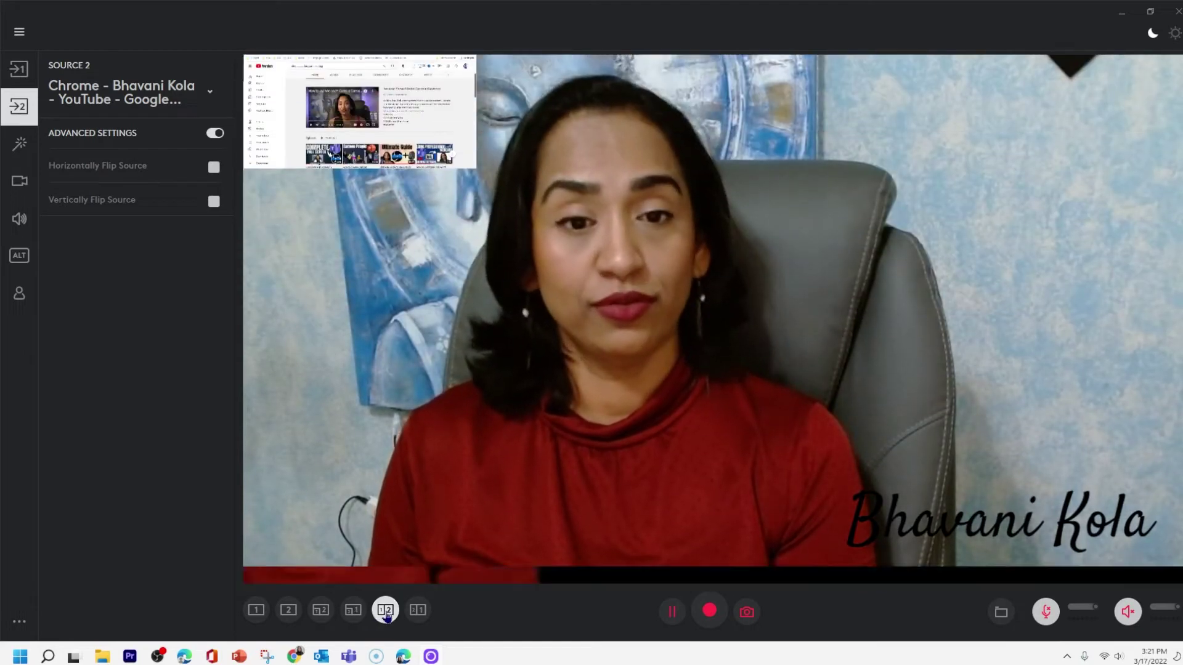
{"action": "left_click", "coordinate": [421, 618]}
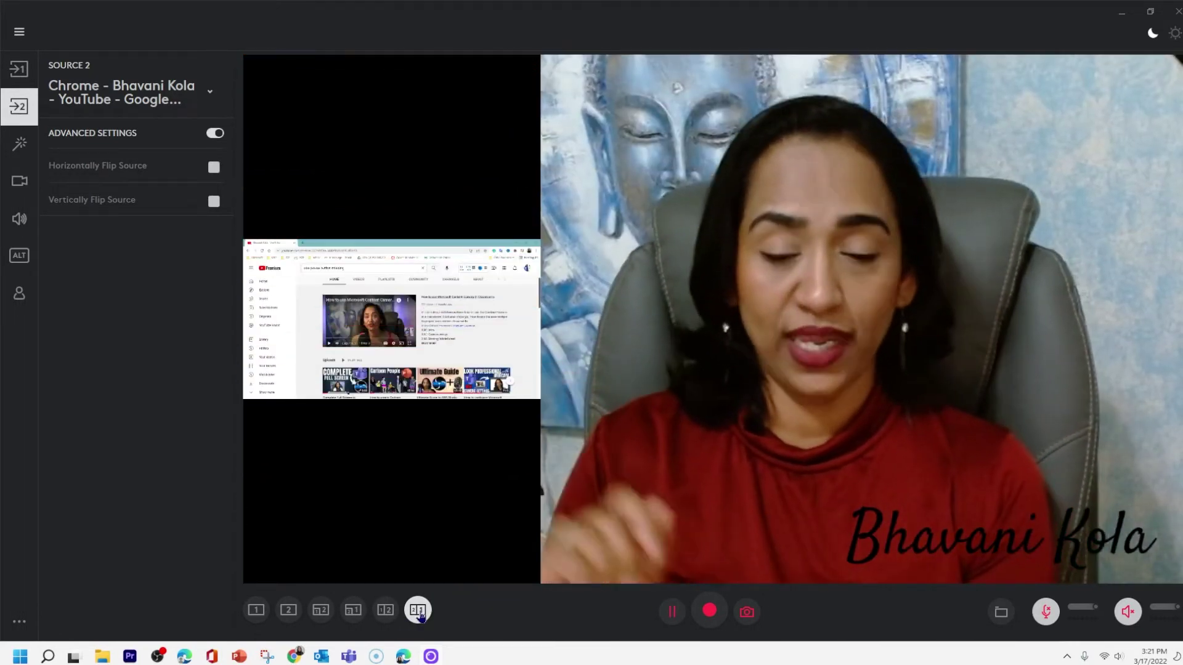
{"action": "left_click", "coordinate": [255, 610]}
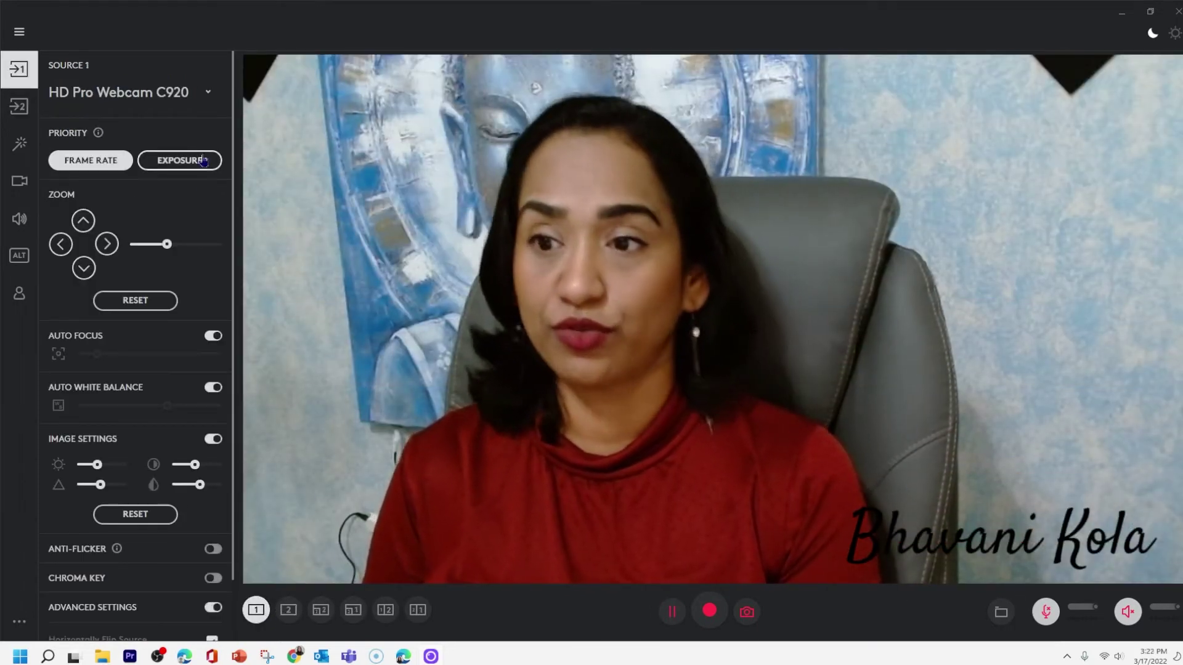
{"action": "left_click", "coordinate": [18, 148]}
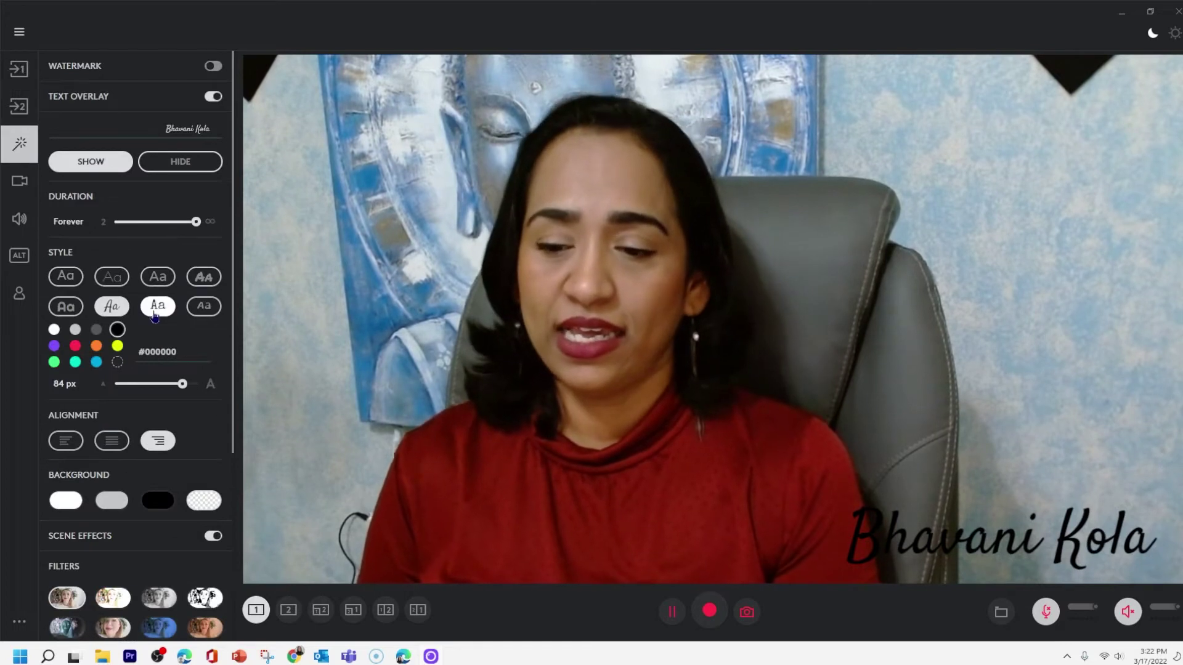
{"action": "scroll", "coordinate": [154, 315], "scroll_direction": "down", "scroll_amount": 5}
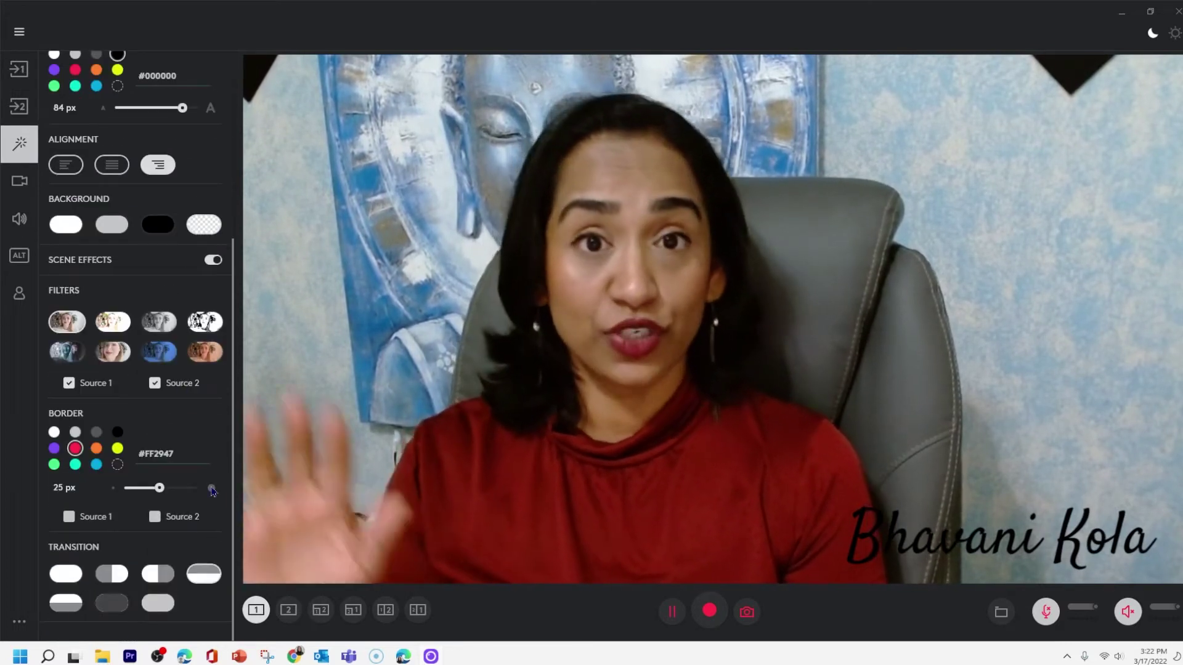
- Disable the 5MP enhanced screenshot and framing grid in the advanced video settings, and switch the advanced settings off
{"action": "left_click", "coordinate": [24, 190]}
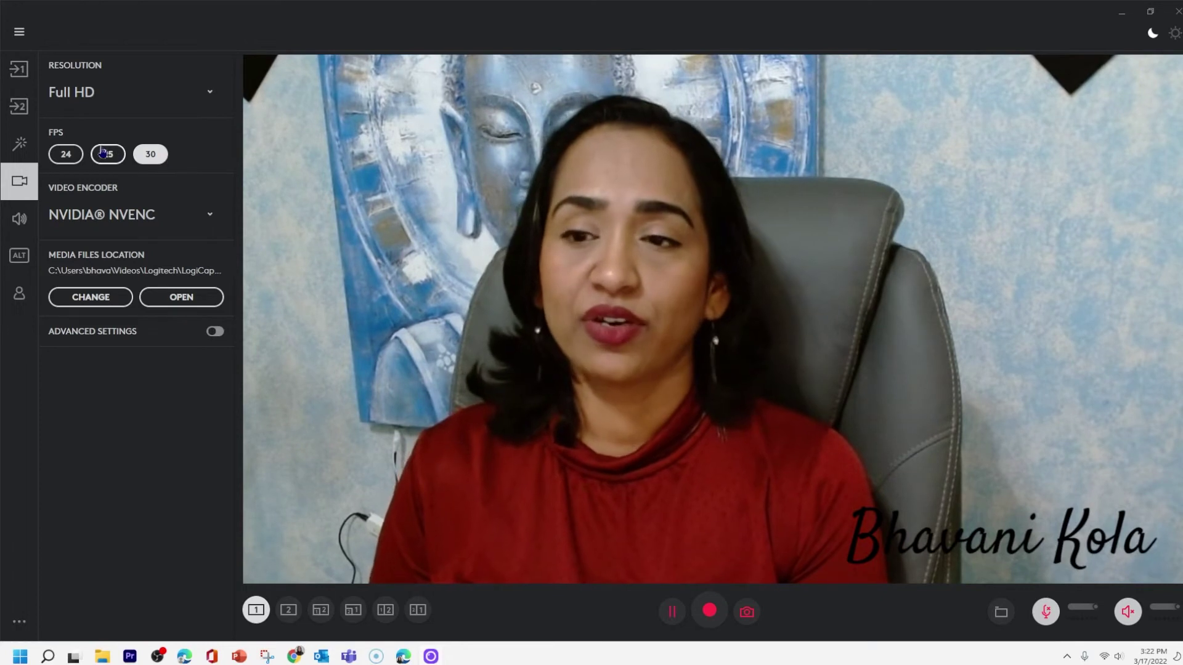
{"action": "left_click", "coordinate": [216, 333]}
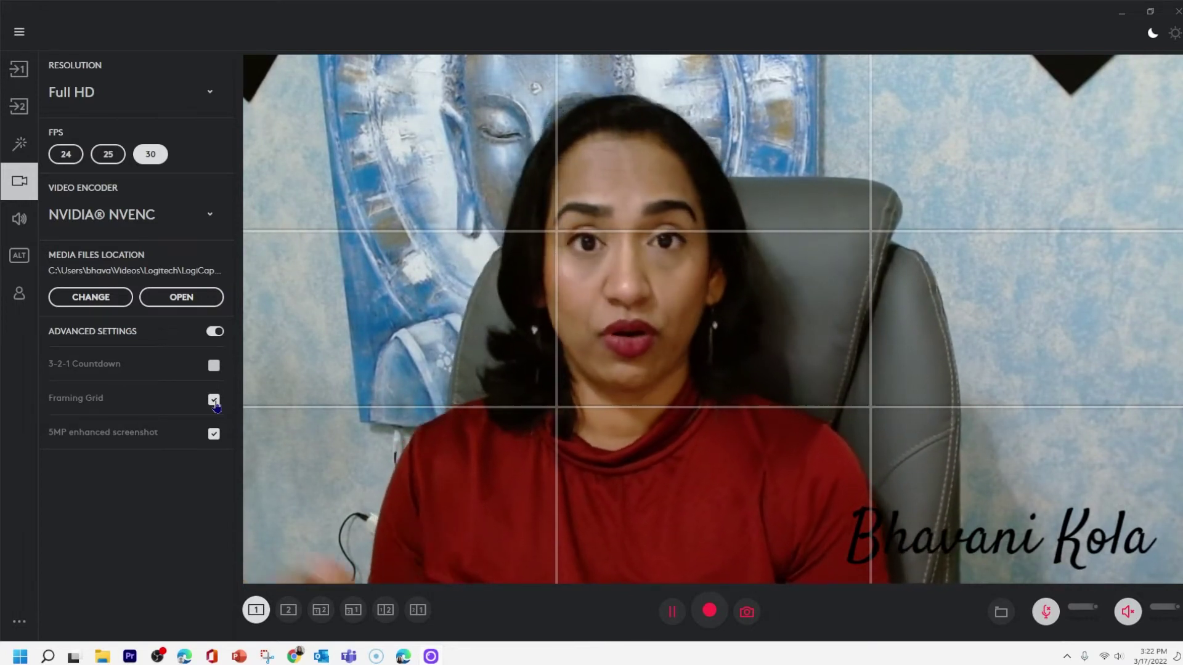
{"action": "left_click", "coordinate": [215, 436]}
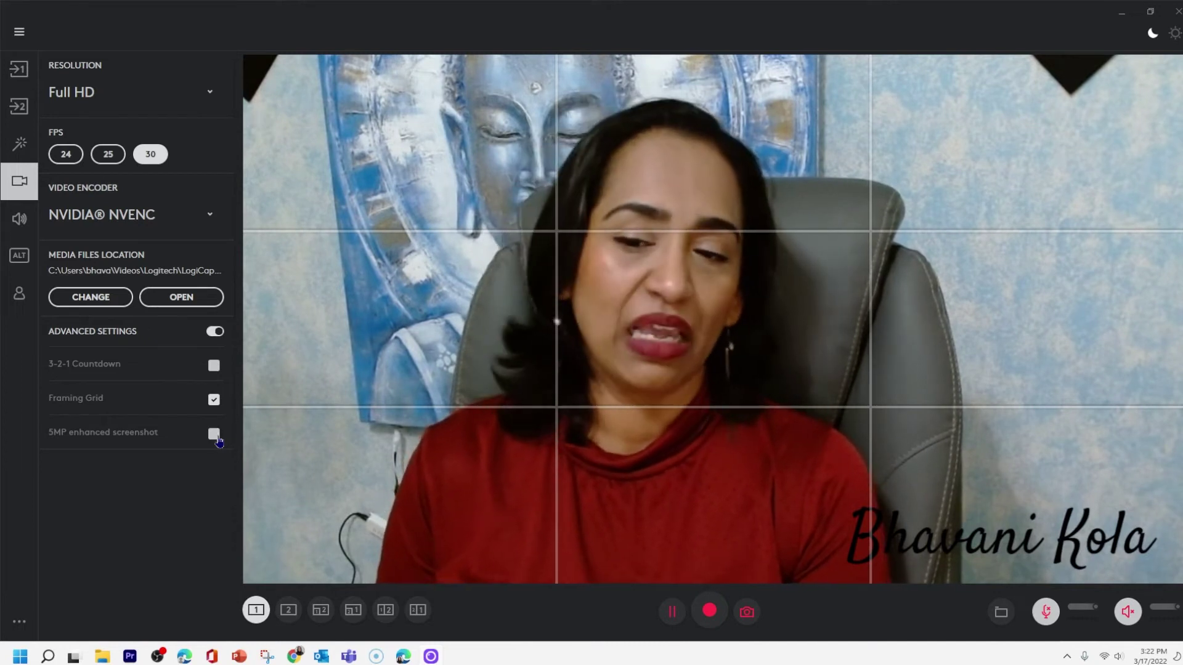
{"action": "left_click", "coordinate": [215, 400]}
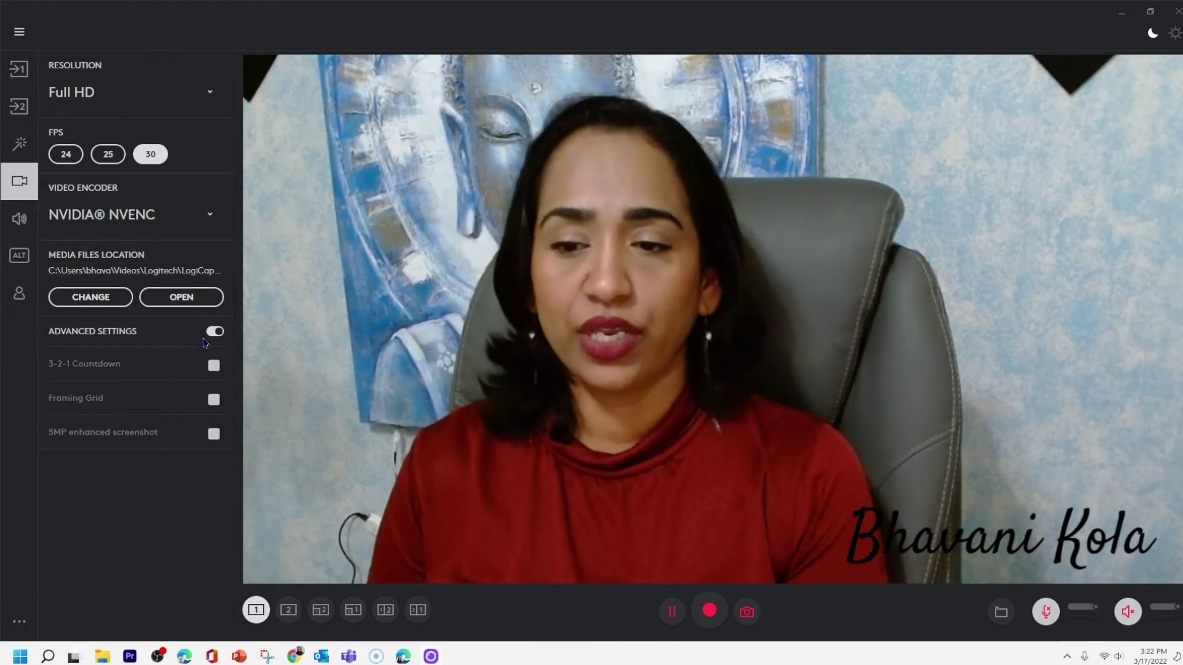
{"action": "left_click", "coordinate": [214, 333]}
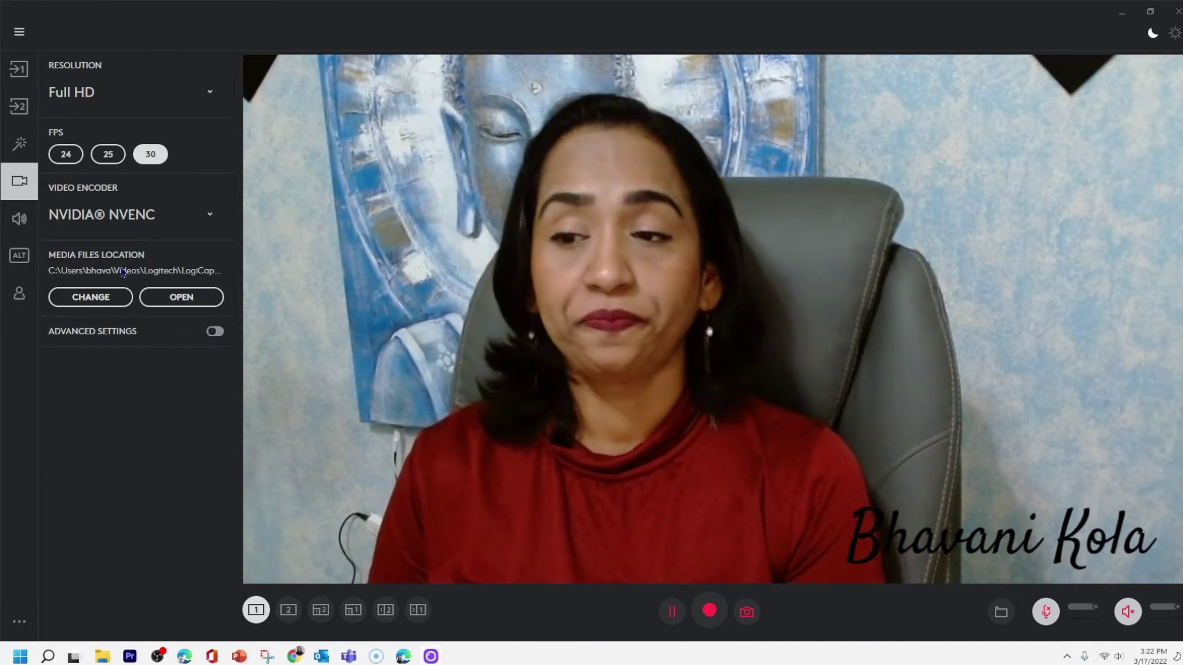
- Examine the available microphones without changing the default one, and look at the list of keyboard shortcuts
{"action": "left_click", "coordinate": [21, 220]}
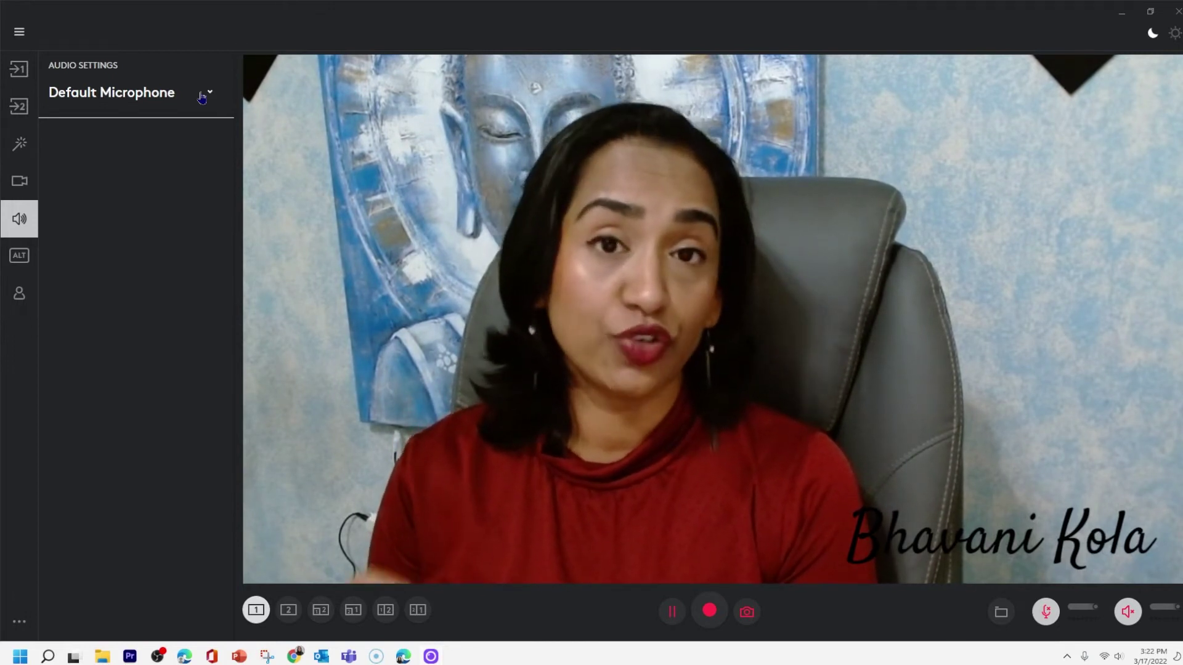
{"action": "left_click", "coordinate": [201, 98]}
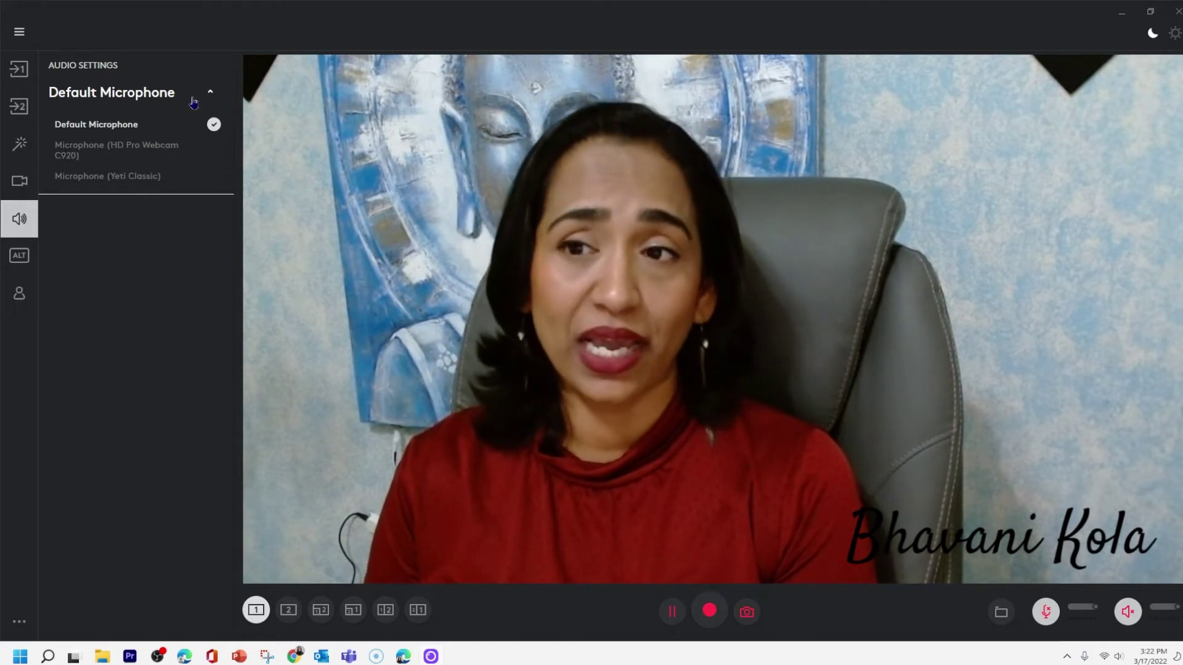
{"action": "left_click", "coordinate": [188, 100]}
{"action": "left_click", "coordinate": [28, 263]}
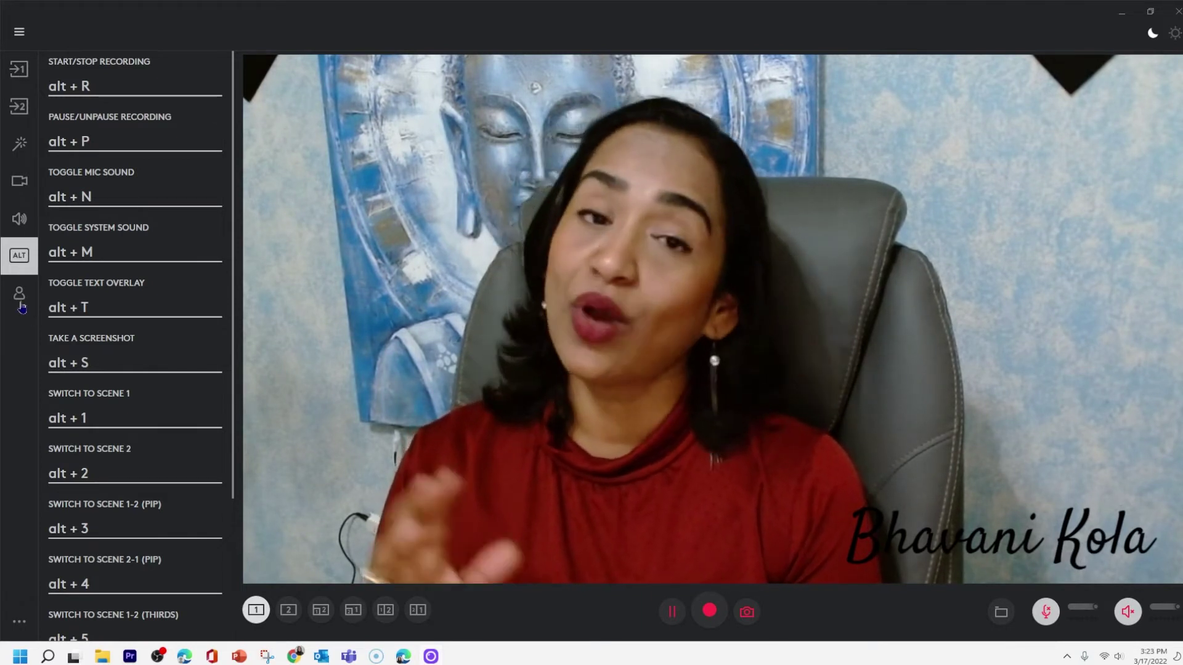
- Change the text overlay's color to white
{"action": "left_click", "coordinate": [20, 148]}
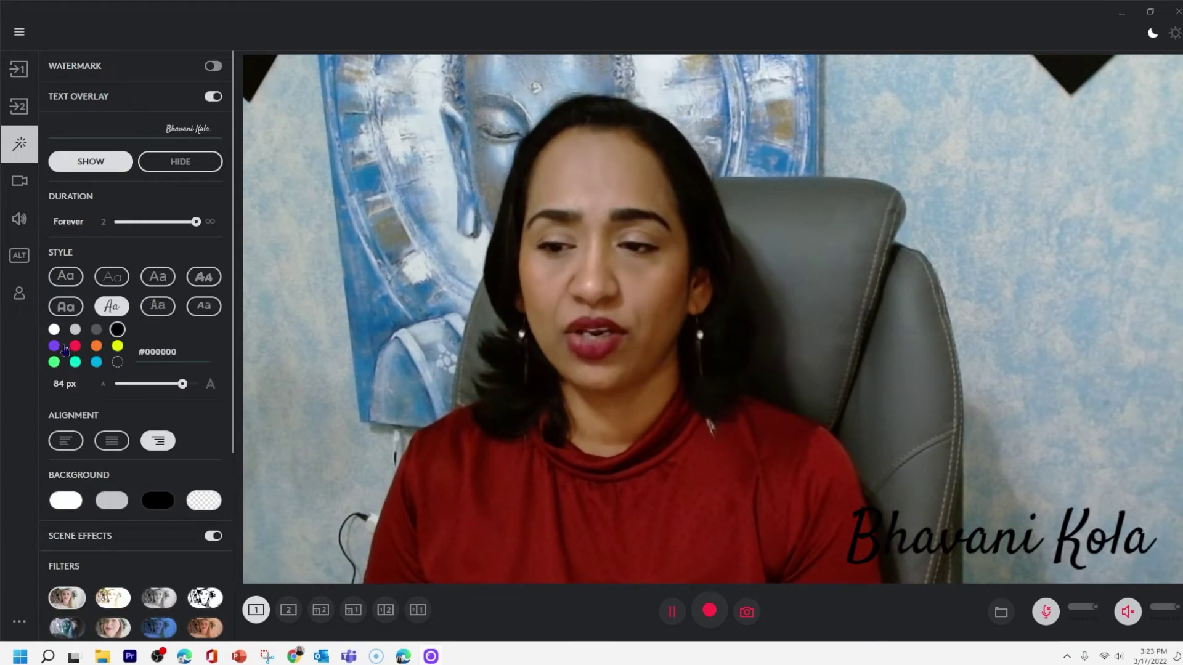
{"action": "left_click", "coordinate": [55, 331]}
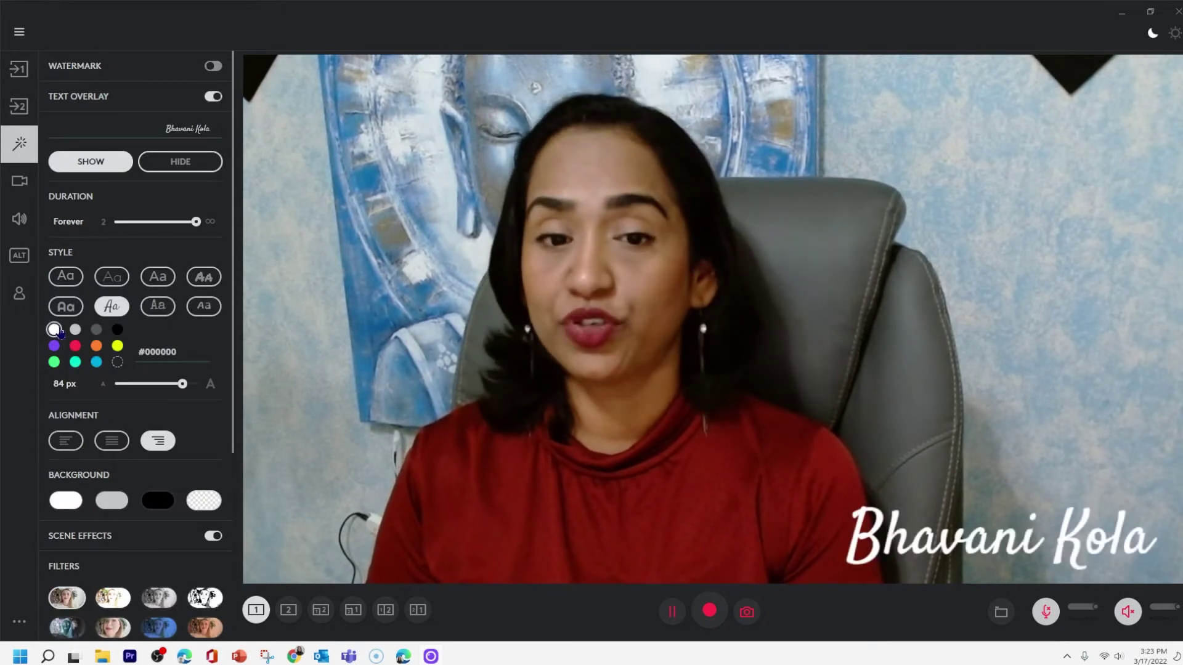
{"action": "scroll", "coordinate": [232, 494], "scroll_direction": "down", "scroll_amount": 1}
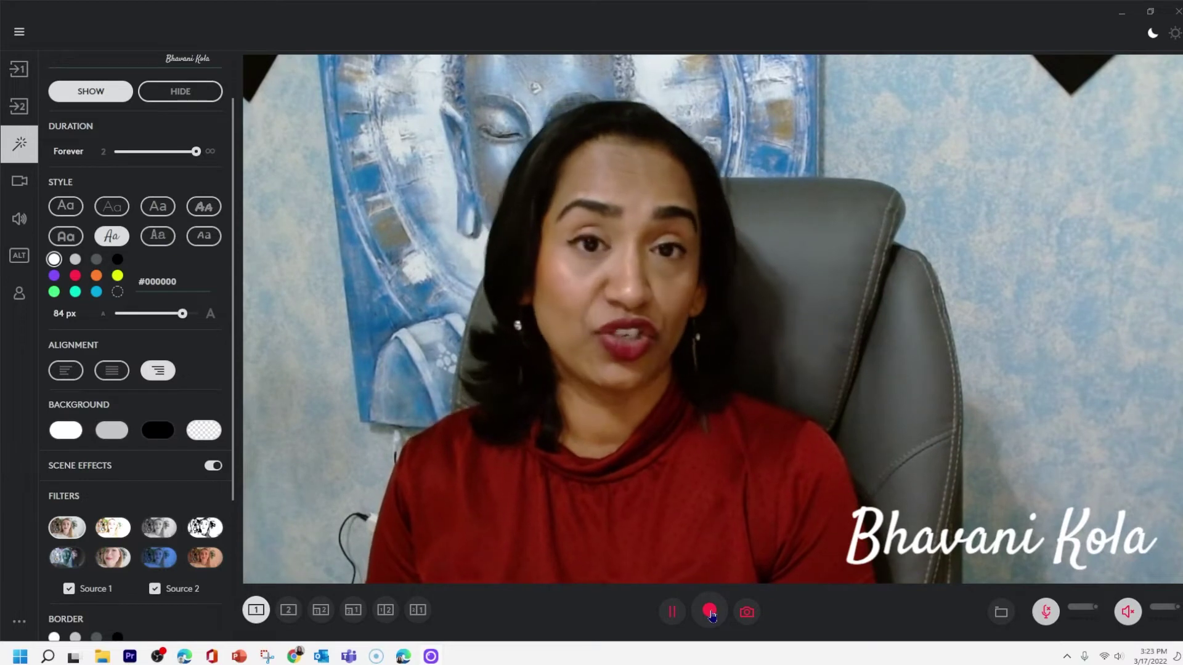
- Select the white-and-gray horizontal wipe transition with white first, and preview it on both side-by-side scenes
{"action": "left_click", "coordinate": [345, 613]}
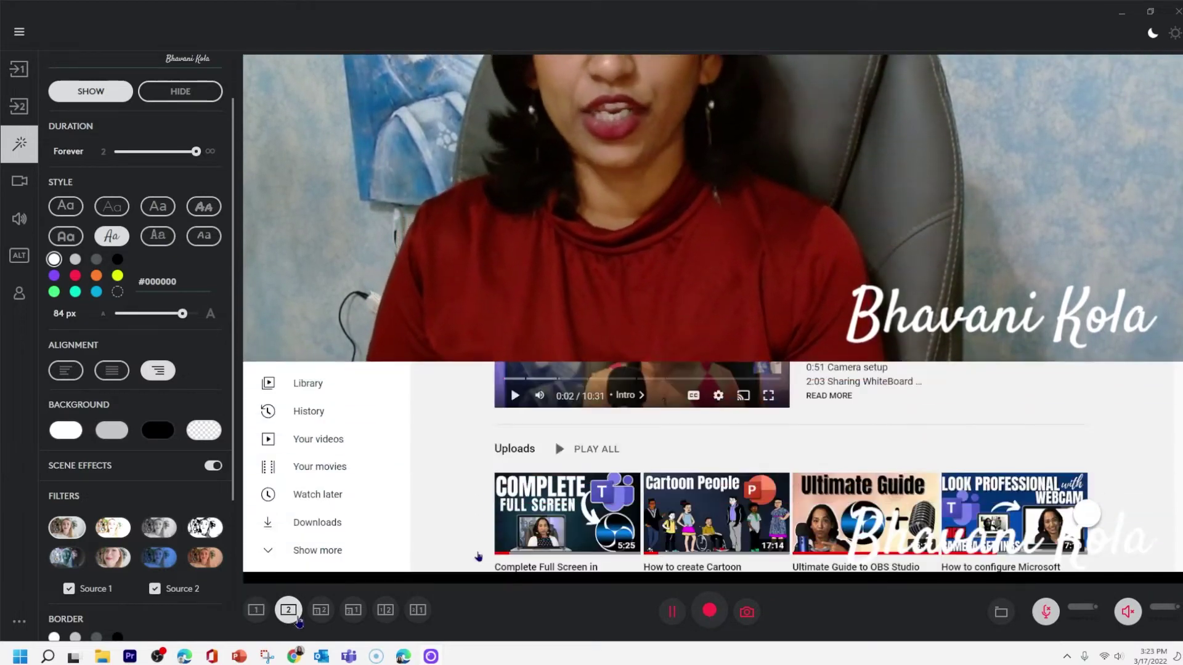
{"action": "scroll", "coordinate": [153, 584], "scroll_direction": "down", "scroll_amount": 3}
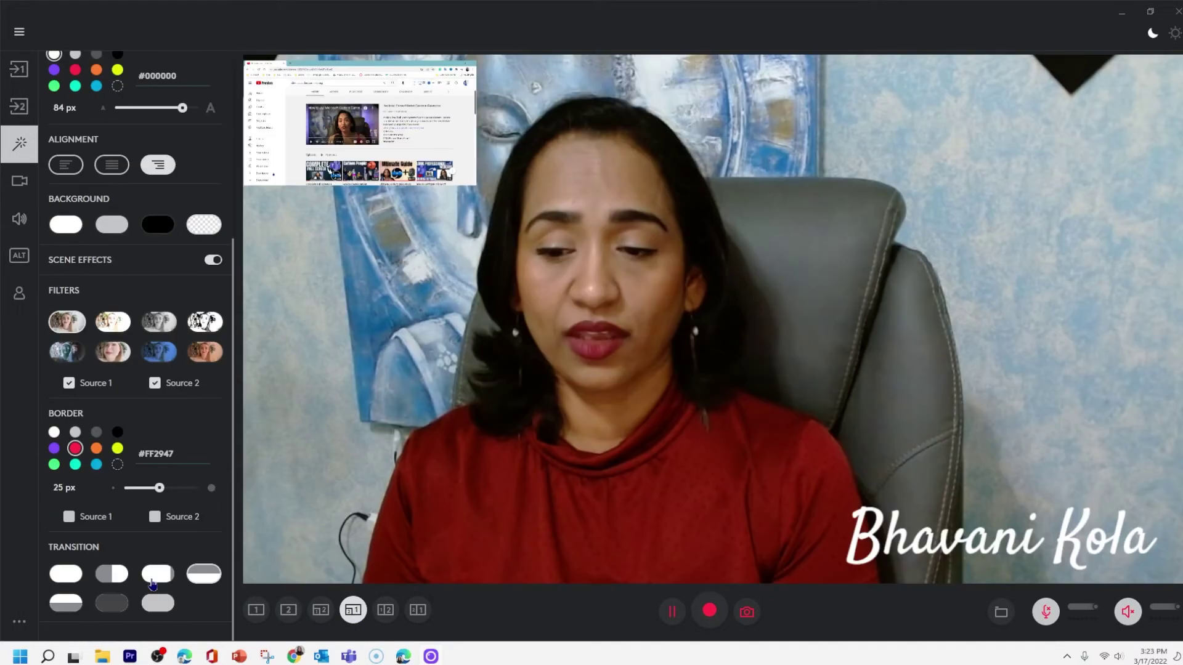
{"action": "left_click", "coordinate": [385, 612]}
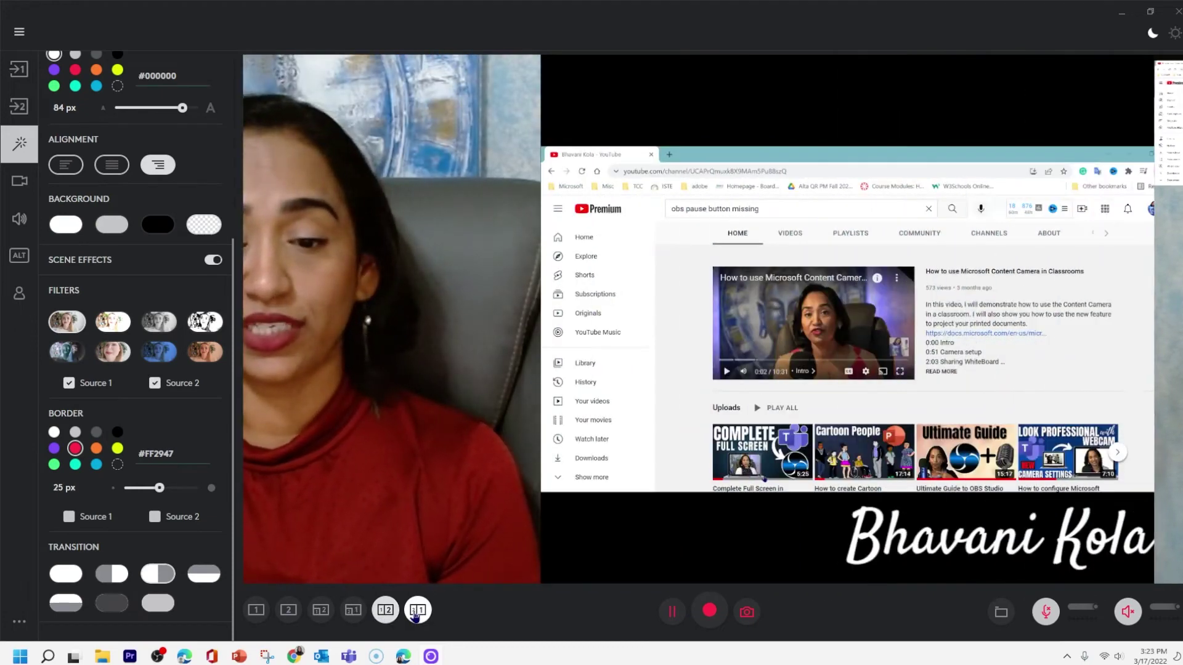
{"action": "left_click", "coordinate": [417, 612]}
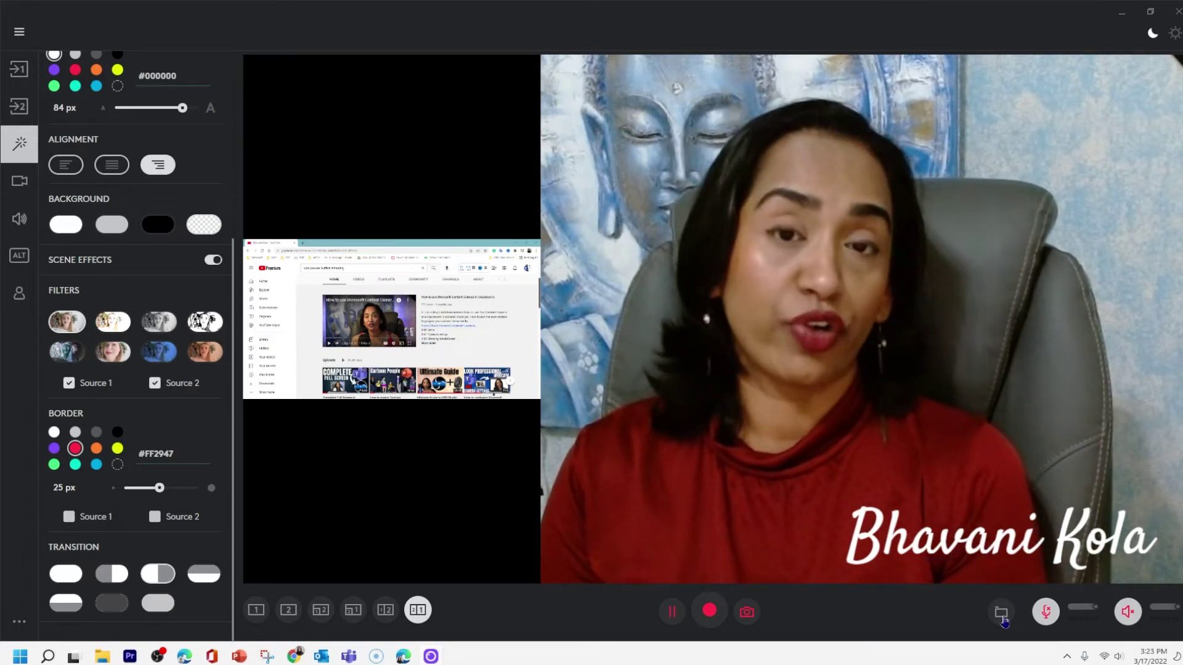
- Start recording and switch to the side-by-side scene with the webcam on its left, followed by the webcam-only scene
{"action": "left_click", "coordinate": [712, 616]}
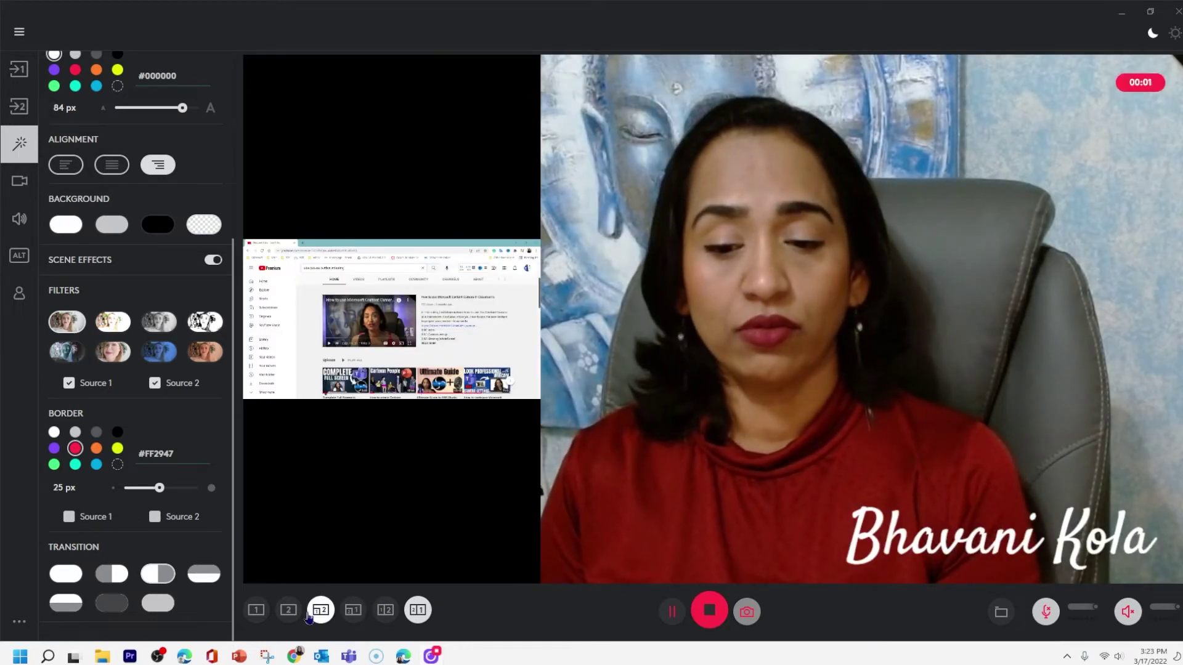
{"action": "left_click", "coordinate": [385, 610]}
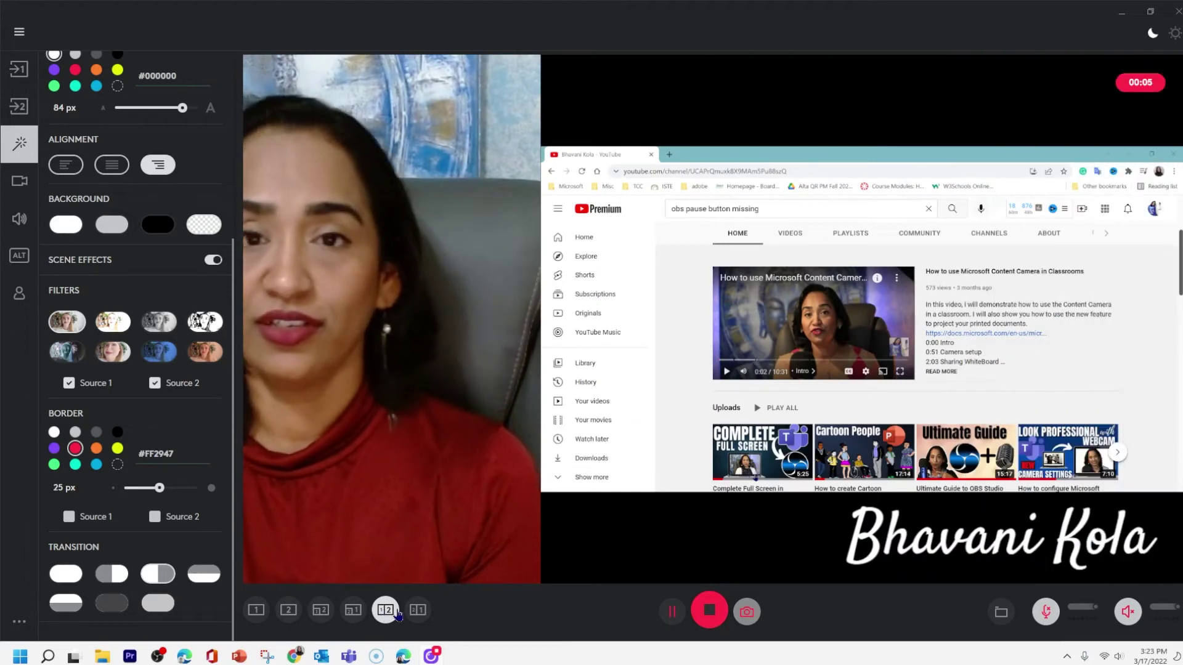
{"action": "left_click", "coordinate": [256, 610]}
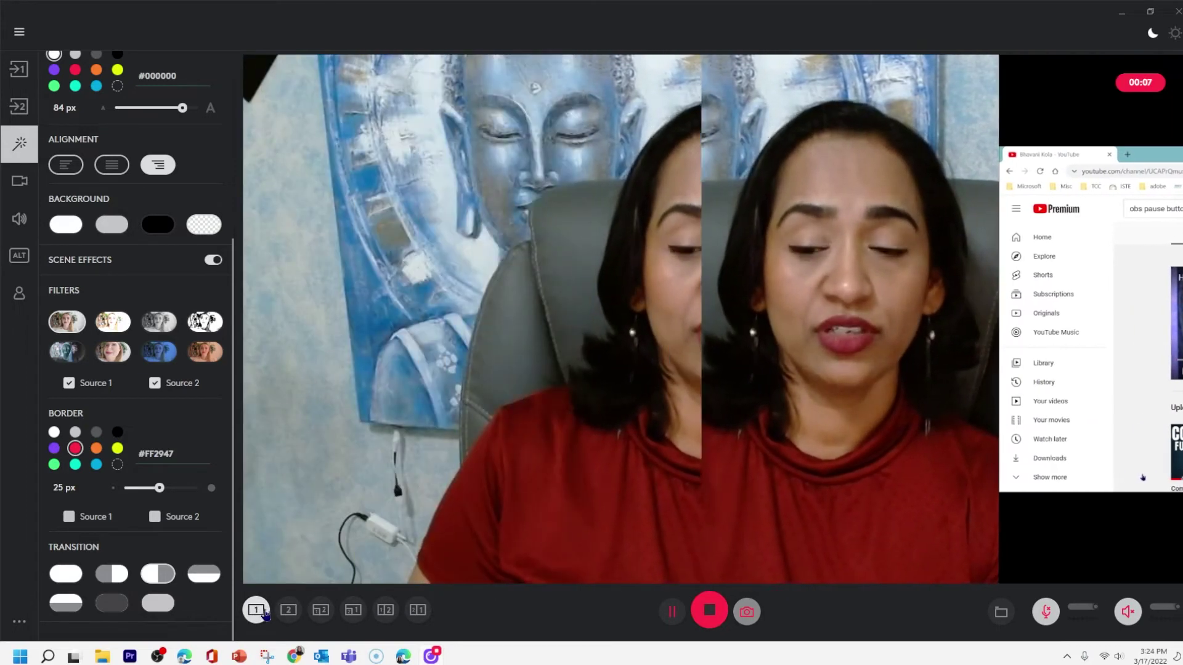
- While recording, switch scenes using the gray-over-white and white-over-gray vertical wipes, and stop the recording on the side-by-side scene
{"action": "left_click", "coordinate": [196, 575]}
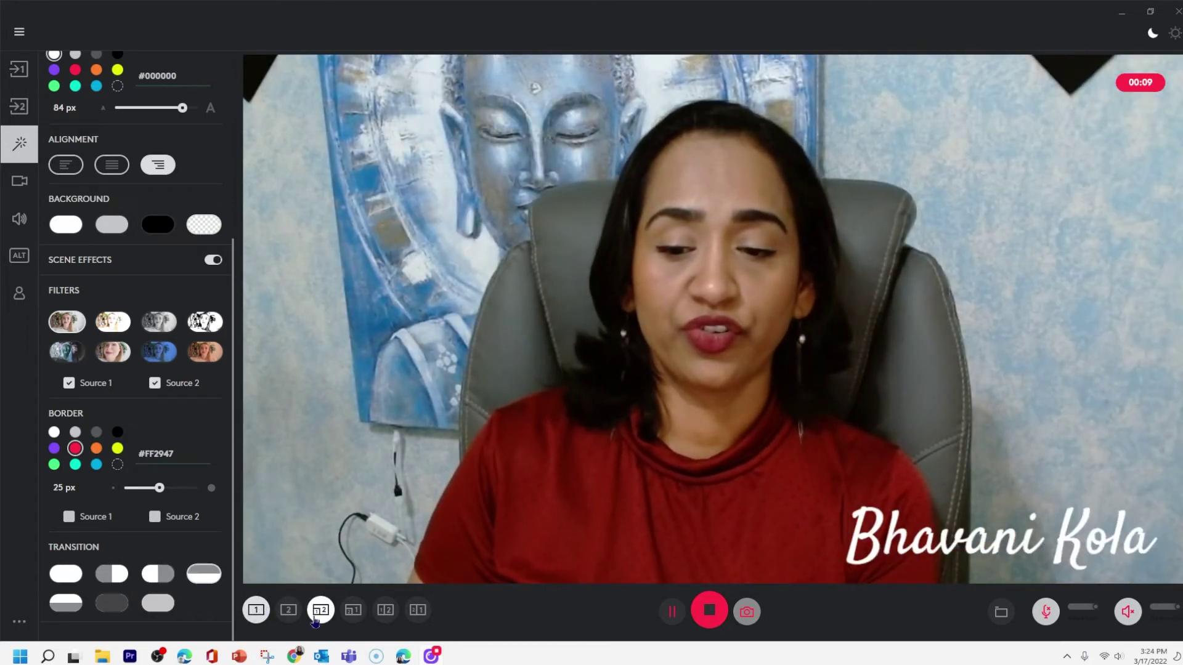
{"action": "left_click", "coordinate": [288, 610]}
{"action": "left_click", "coordinate": [353, 609]}
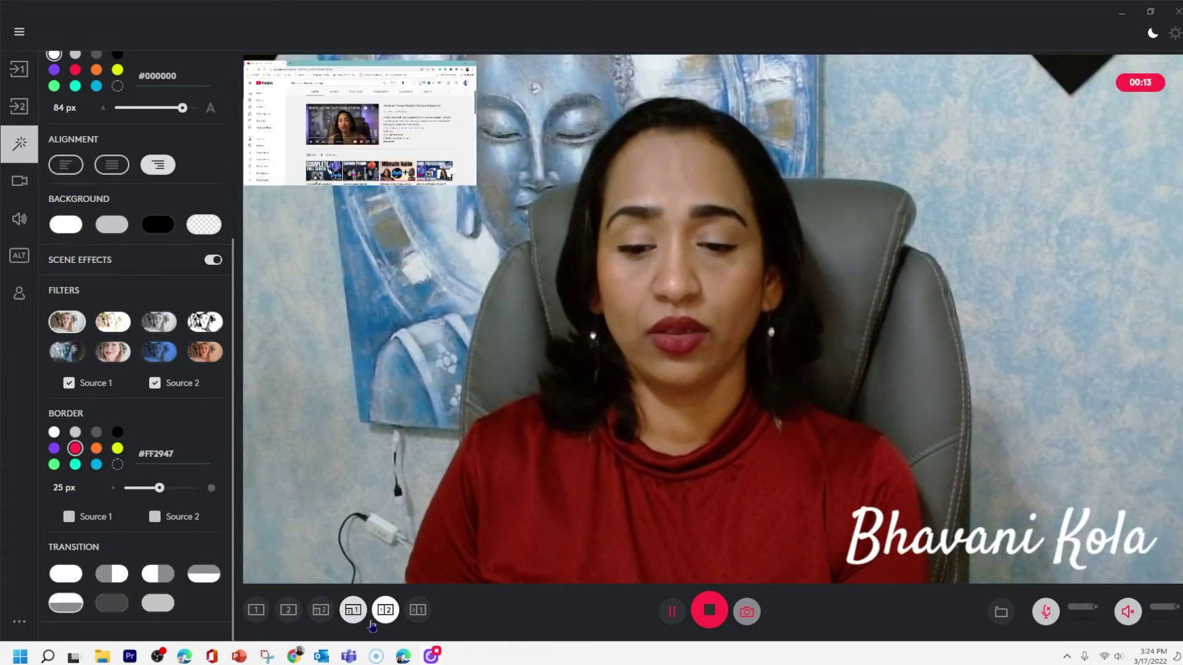
{"action": "left_click", "coordinate": [380, 619]}
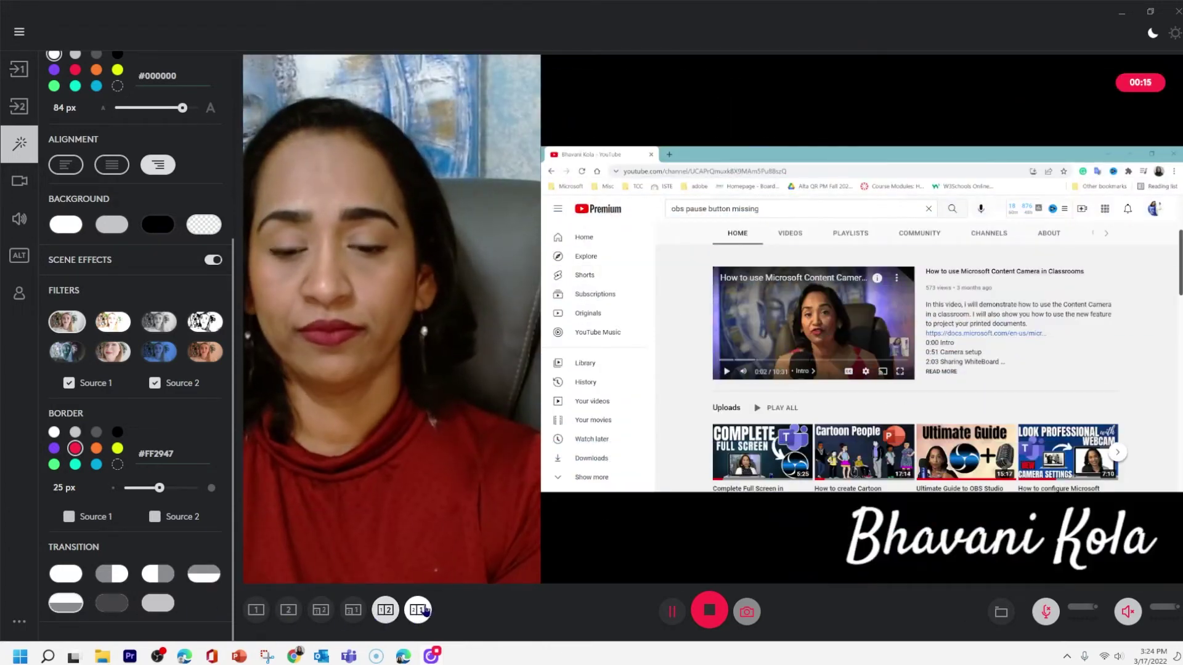
{"action": "left_click", "coordinate": [710, 611]}
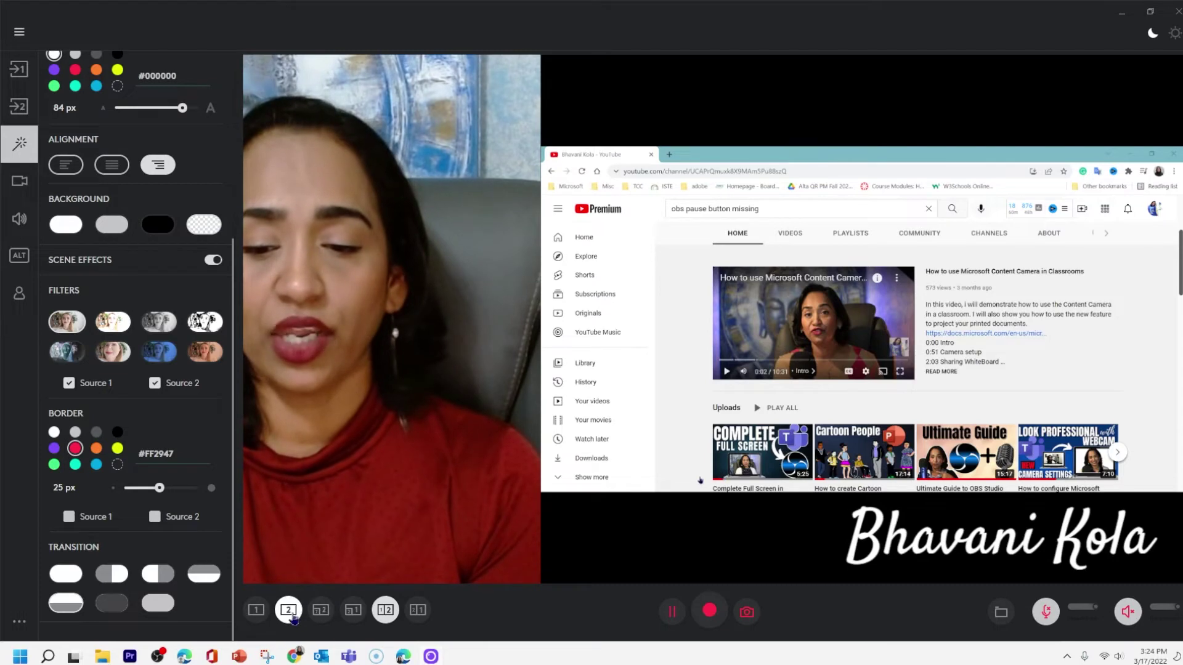
- Switch to the webcam-only scene and play the recorded clip 2022-03-17_15-23-54 full screen from the recordings folder, closing both once reviewed
{"action": "left_click", "coordinate": [256, 610]}
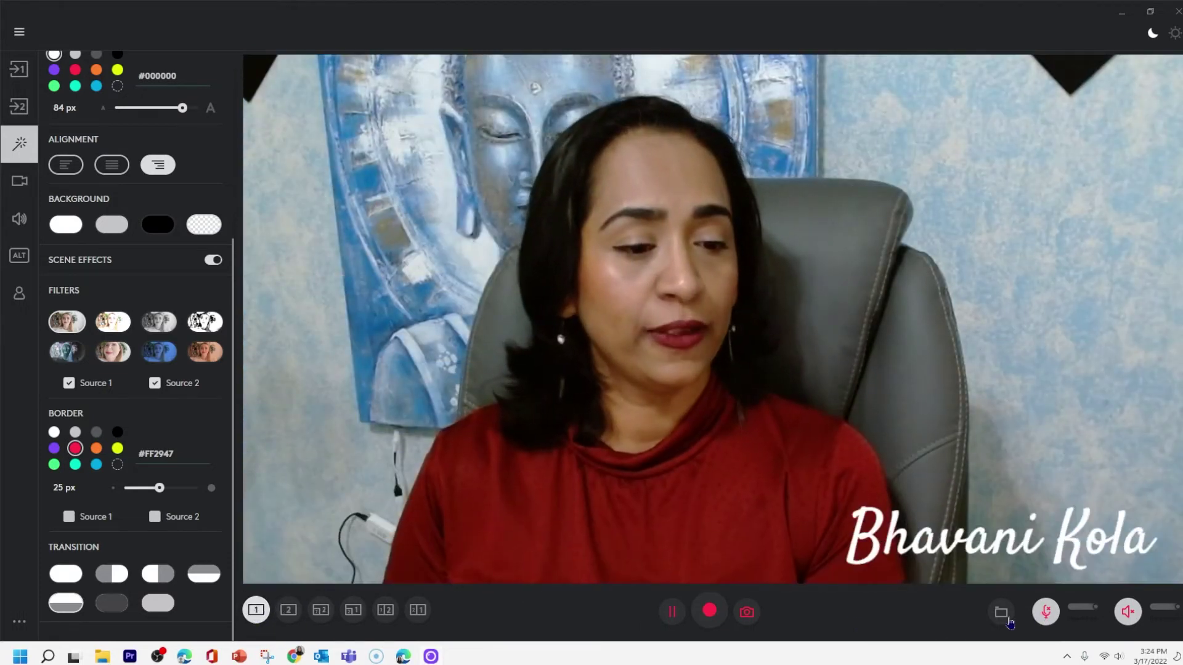
{"action": "left_click", "coordinate": [1009, 622]}
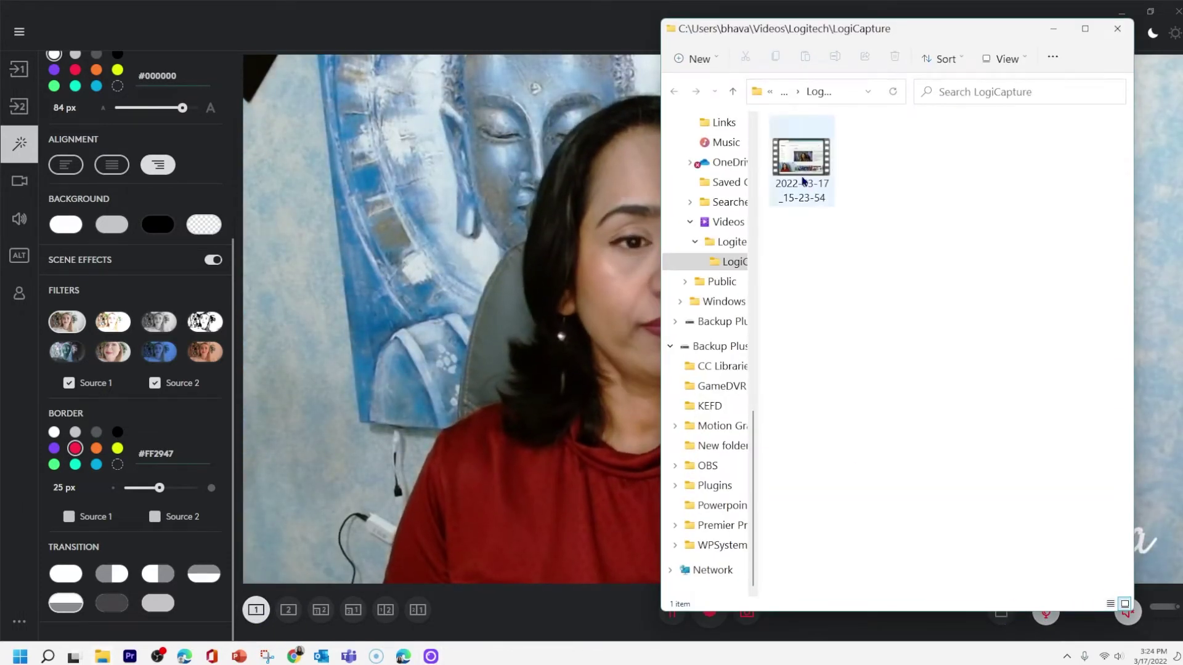
{"action": "double_click", "coordinate": [803, 159]}
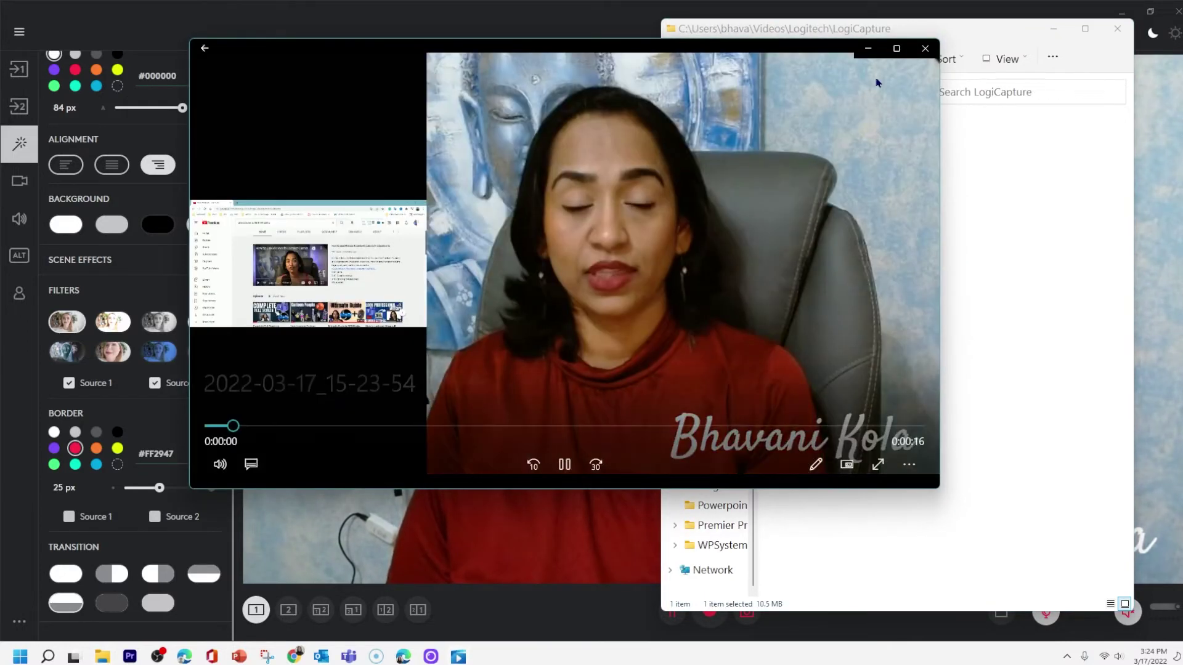
{"action": "left_click", "coordinate": [896, 48]}
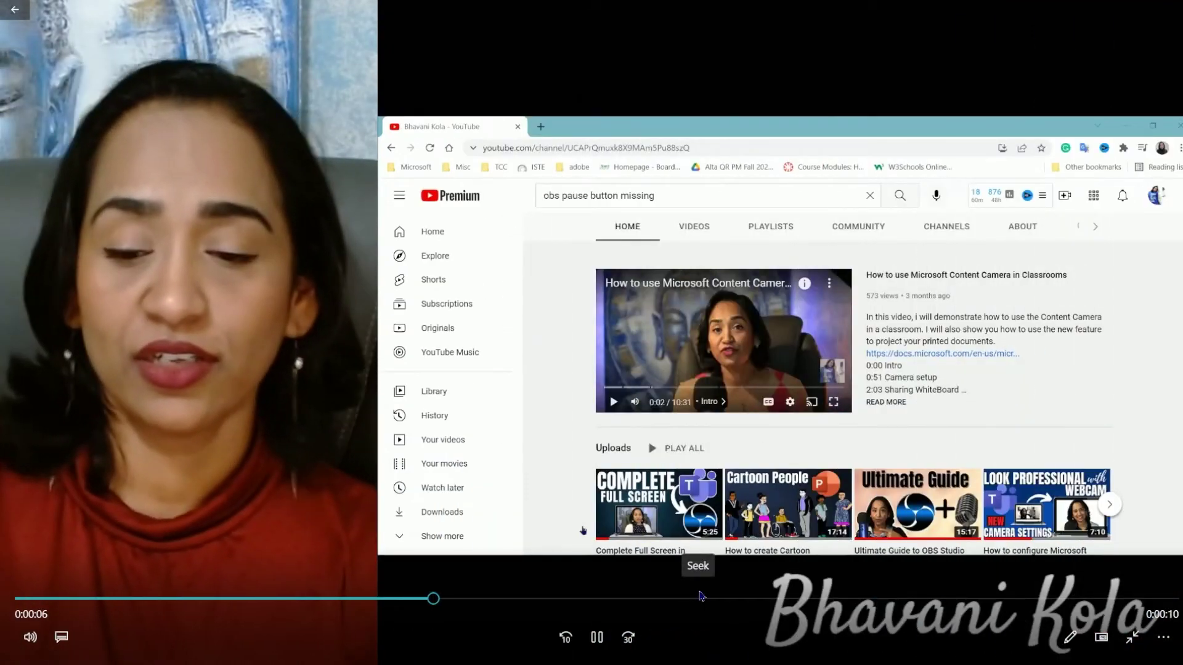
{"action": "left_click", "coordinate": [596, 638]}
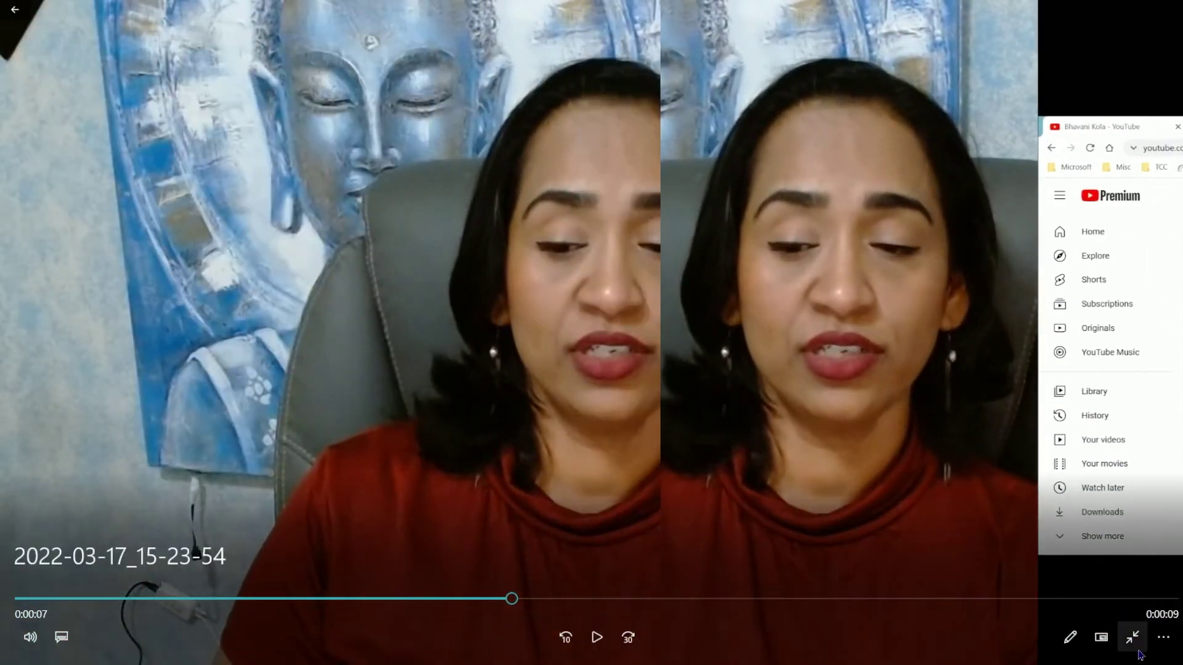
{"action": "left_click", "coordinate": [1134, 641]}
{"action": "left_click", "coordinate": [1177, 11]}
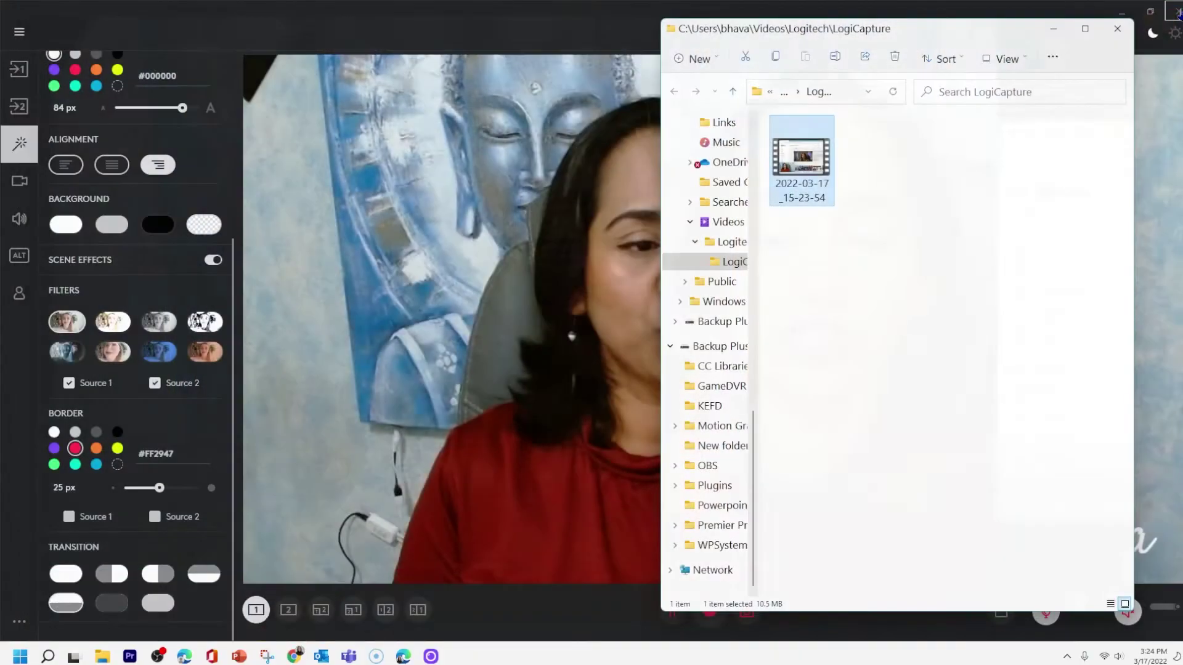
{"action": "left_click", "coordinate": [1118, 36]}
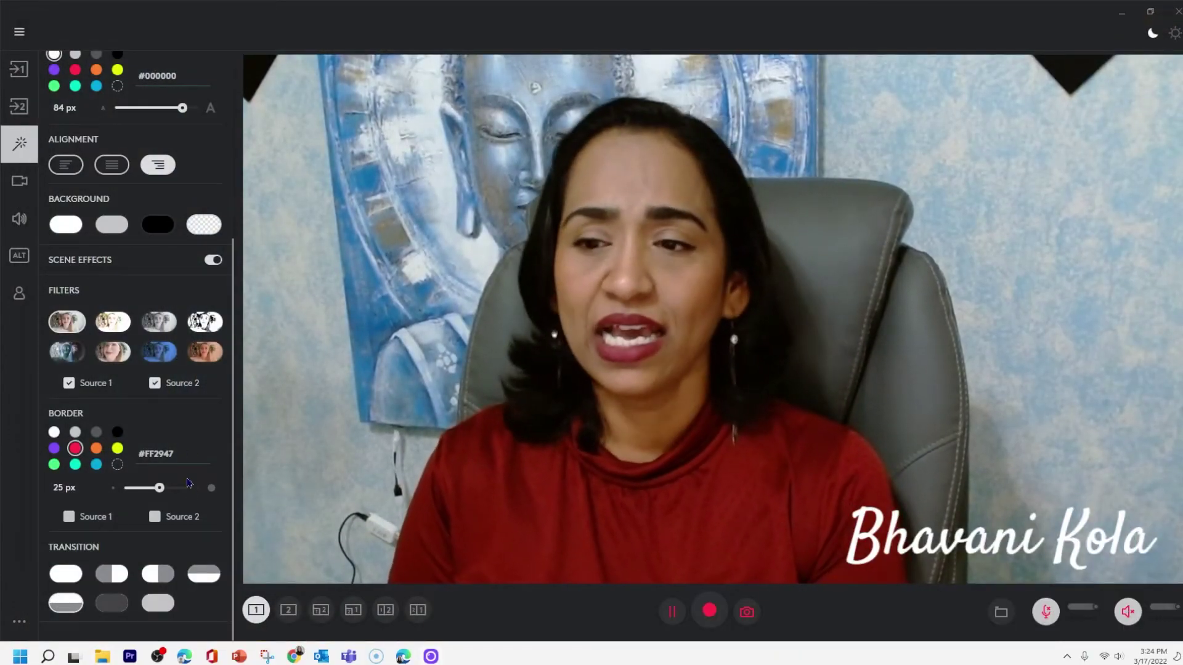
- Apply the red #FF2947 border to Source 1 in the scene effects
{"action": "scroll", "coordinate": [170, 387], "scroll_direction": "up", "scroll_amount": 4}
{"action": "scroll", "coordinate": [170, 386], "scroll_direction": "down", "scroll_amount": 4}
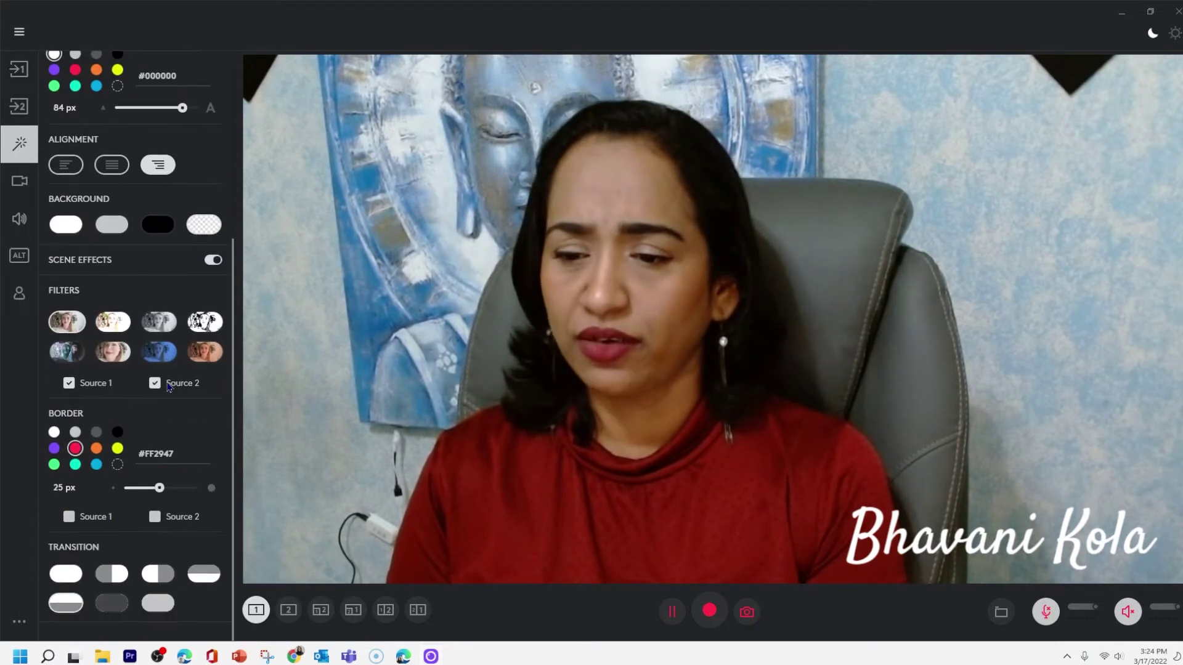
{"action": "scroll", "coordinate": [125, 289], "scroll_direction": "up", "scroll_amount": 4}
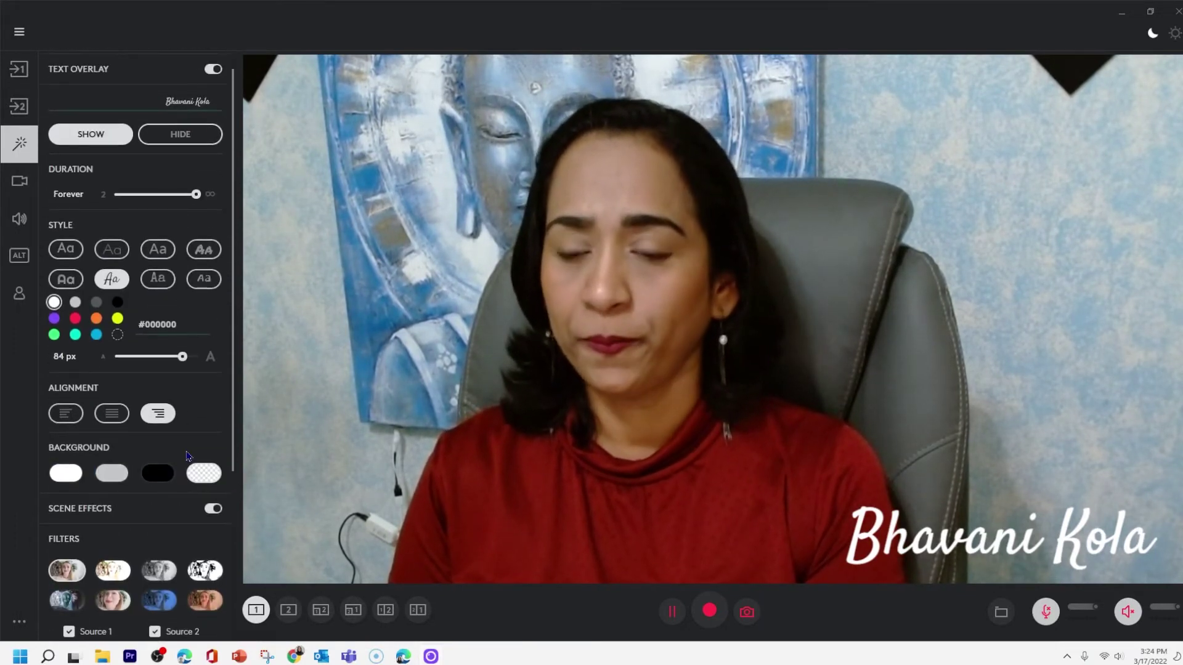
{"action": "scroll", "coordinate": [170, 505], "scroll_direction": "down", "scroll_amount": 4}
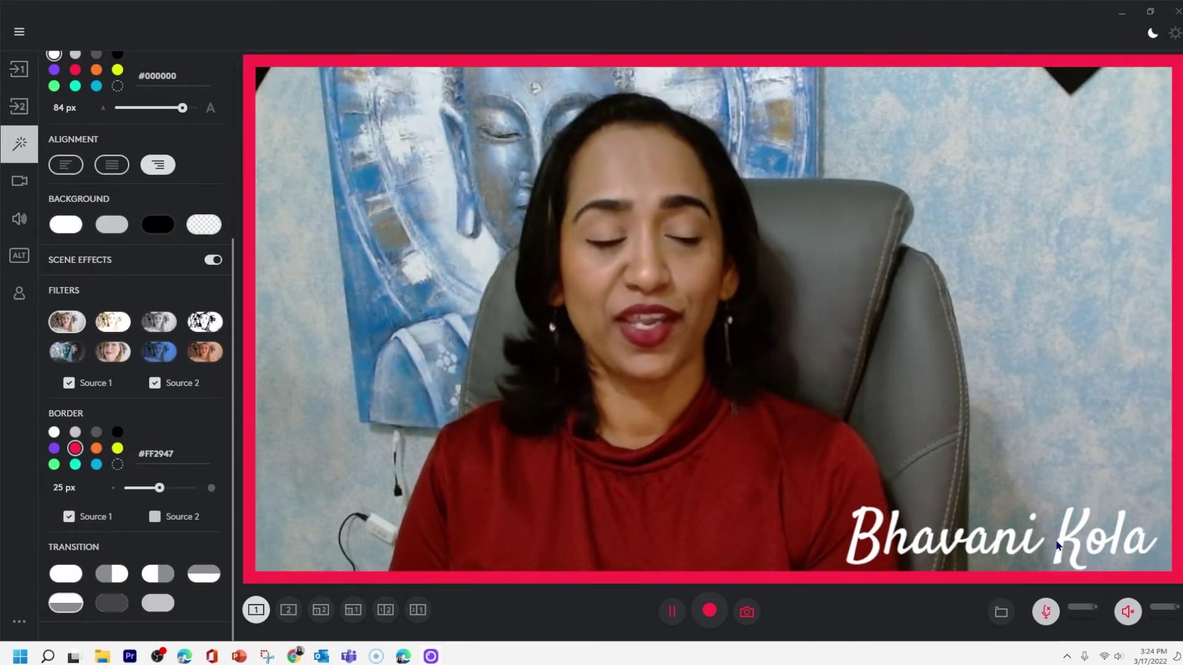
{"action": "left_click", "coordinate": [1132, 618]}
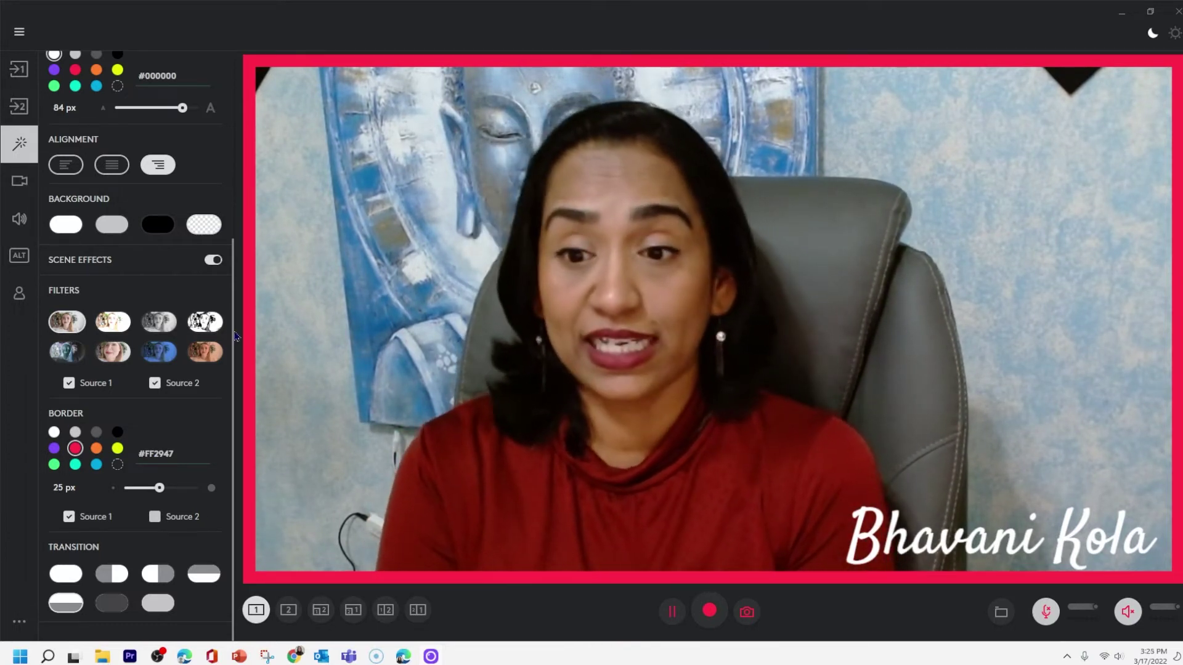
- Try the typewriter font style on the text overlay
{"action": "scroll", "coordinate": [146, 200], "scroll_direction": "up", "scroll_amount": 4}
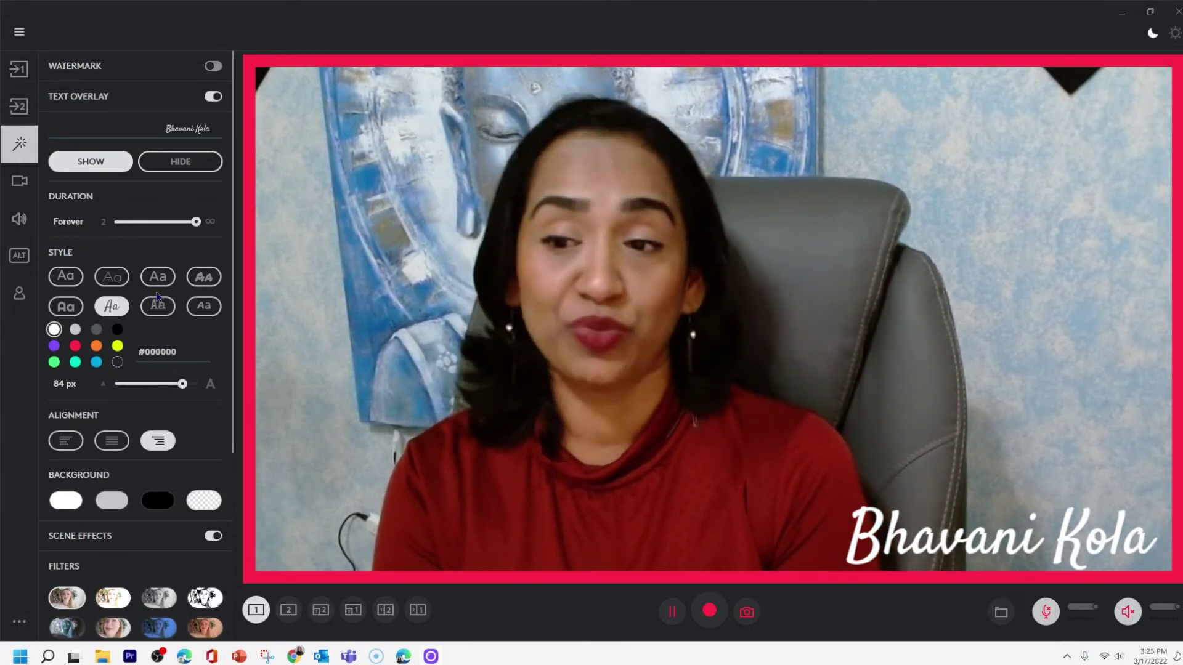
{"action": "left_click", "coordinate": [67, 304]}
{"action": "left_click", "coordinate": [157, 306]}
- Center-align the text overlay and set it in the script font style
{"action": "scroll", "coordinate": [111, 283], "scroll_direction": "down", "scroll_amount": 3}
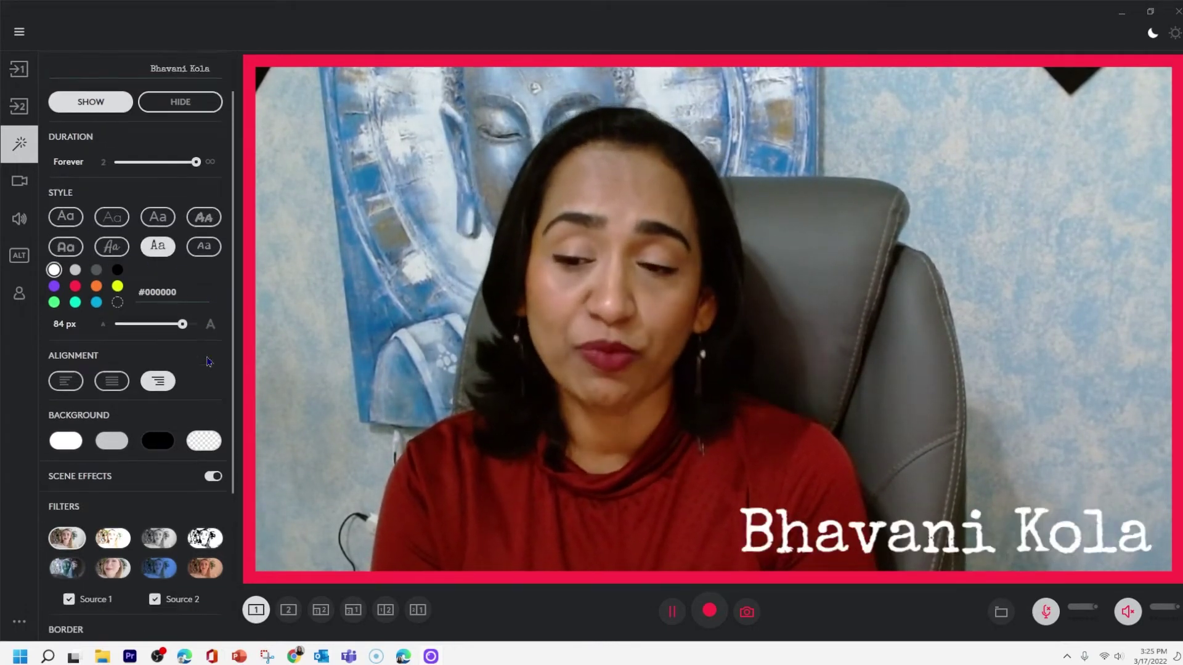
{"action": "left_click", "coordinate": [111, 255]}
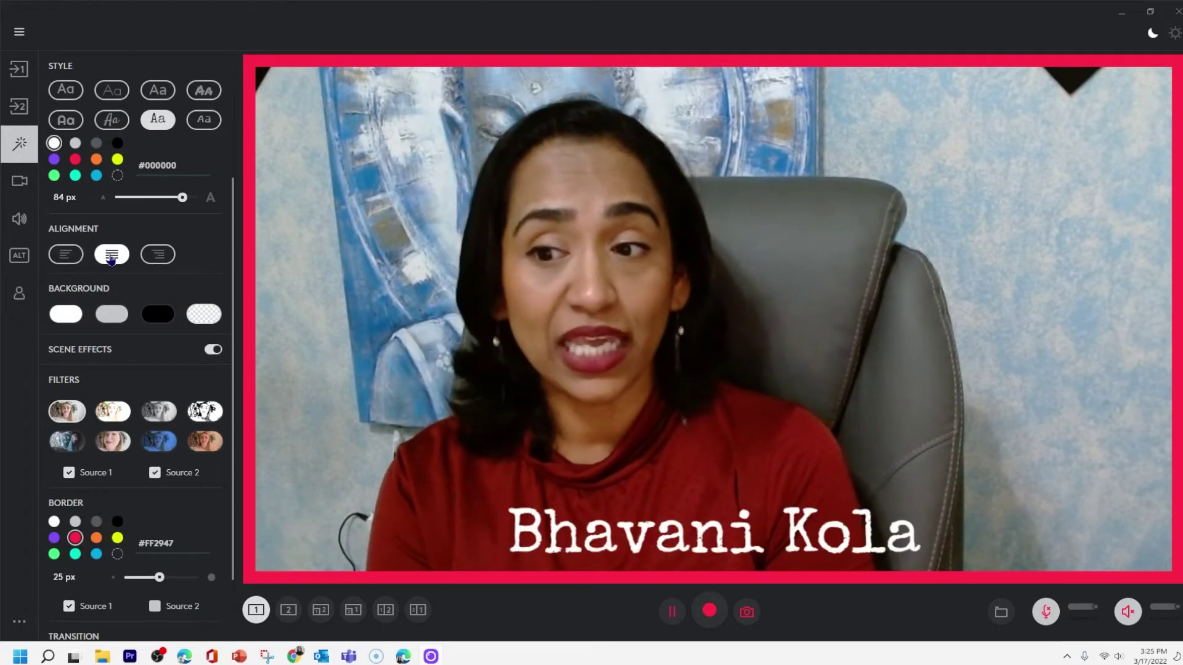
{"action": "left_click", "coordinate": [157, 320]}
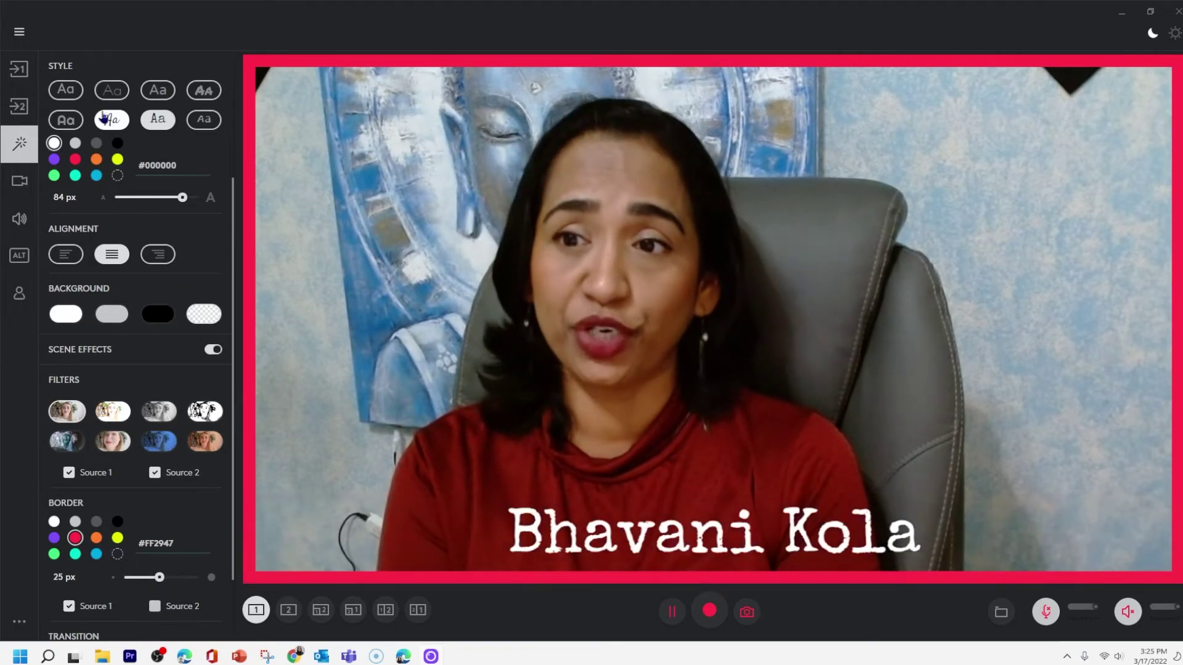
{"action": "left_click", "coordinate": [110, 122]}
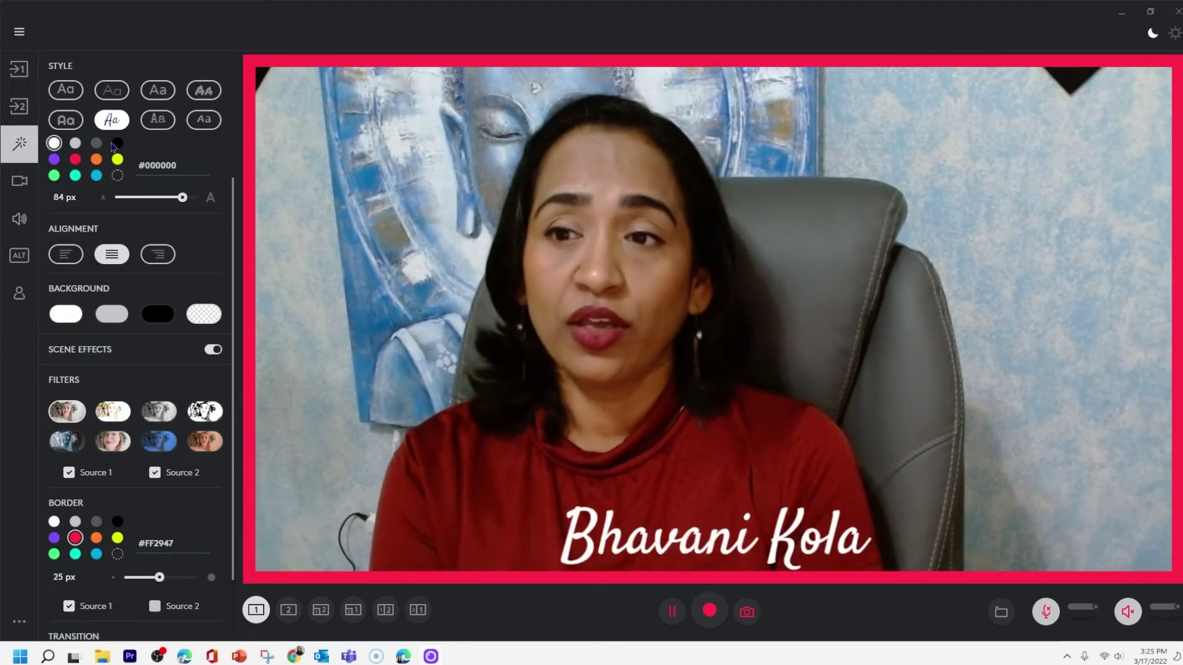
- Try the enlarged-face and blue filters on the webcam, and return to the first filter
{"action": "left_click", "coordinate": [112, 418]}
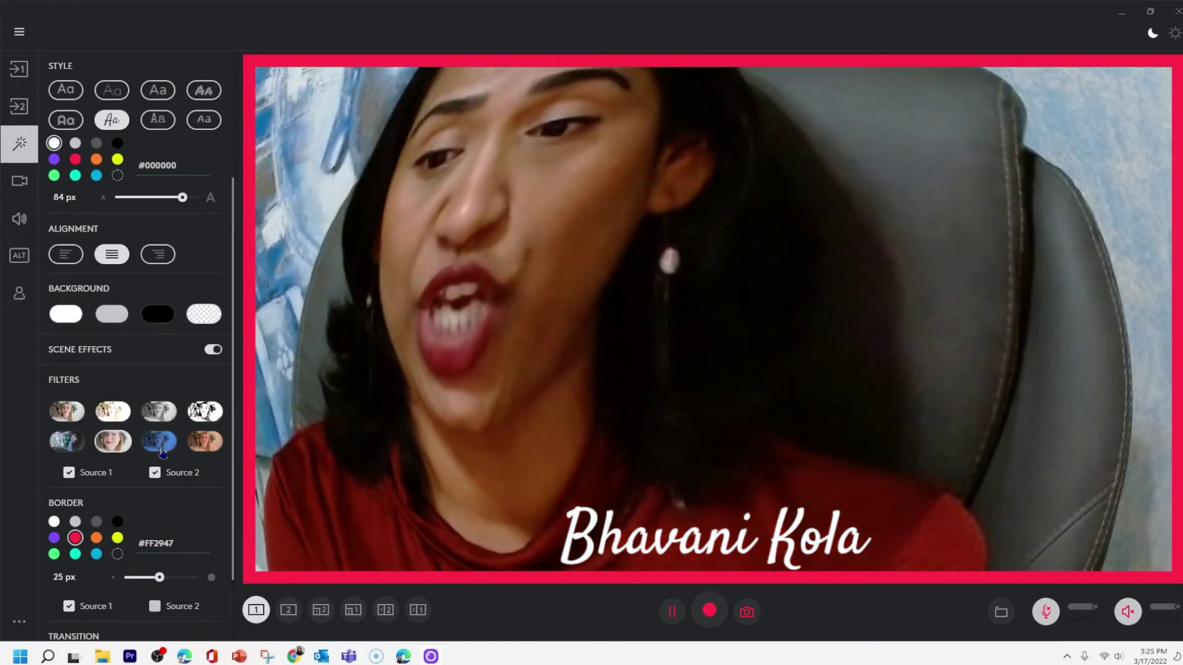
{"action": "left_click", "coordinate": [160, 449]}
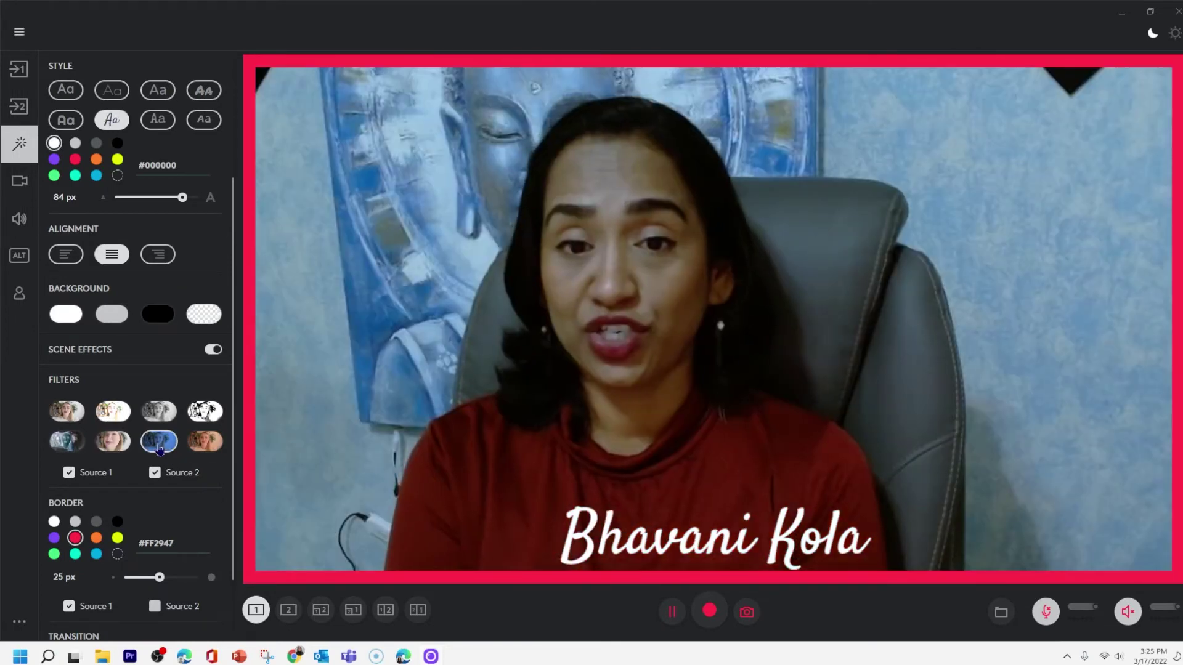
{"action": "left_click", "coordinate": [63, 421]}
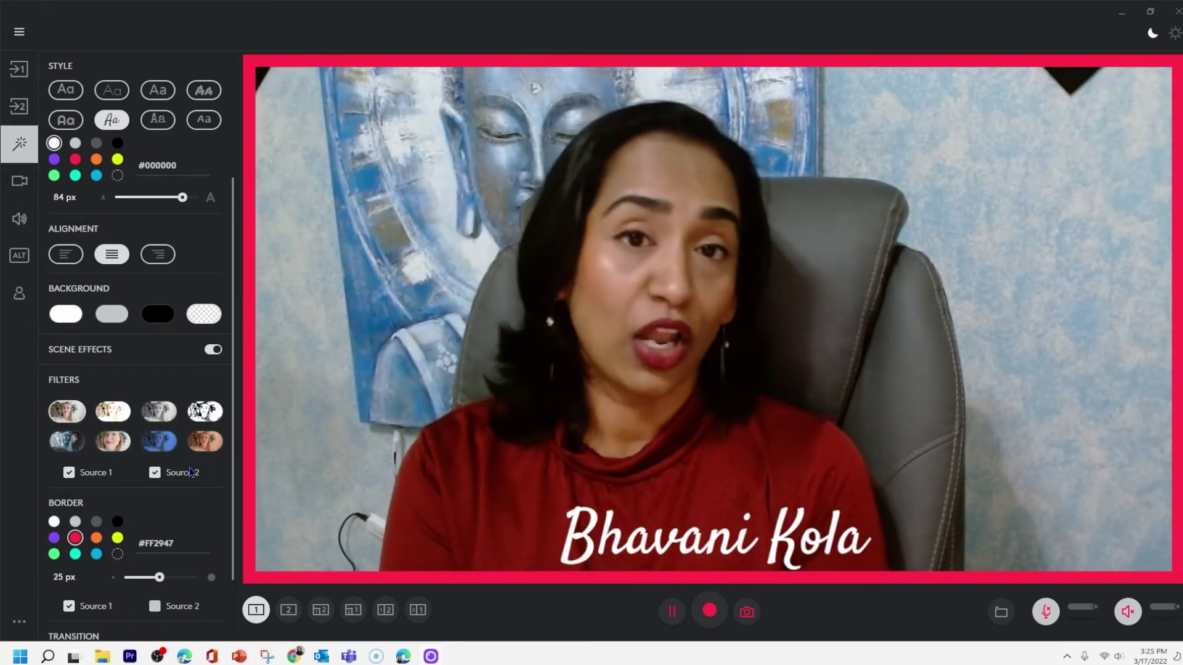
{"action": "scroll", "coordinate": [191, 473], "scroll_direction": "down", "scroll_amount": 2}
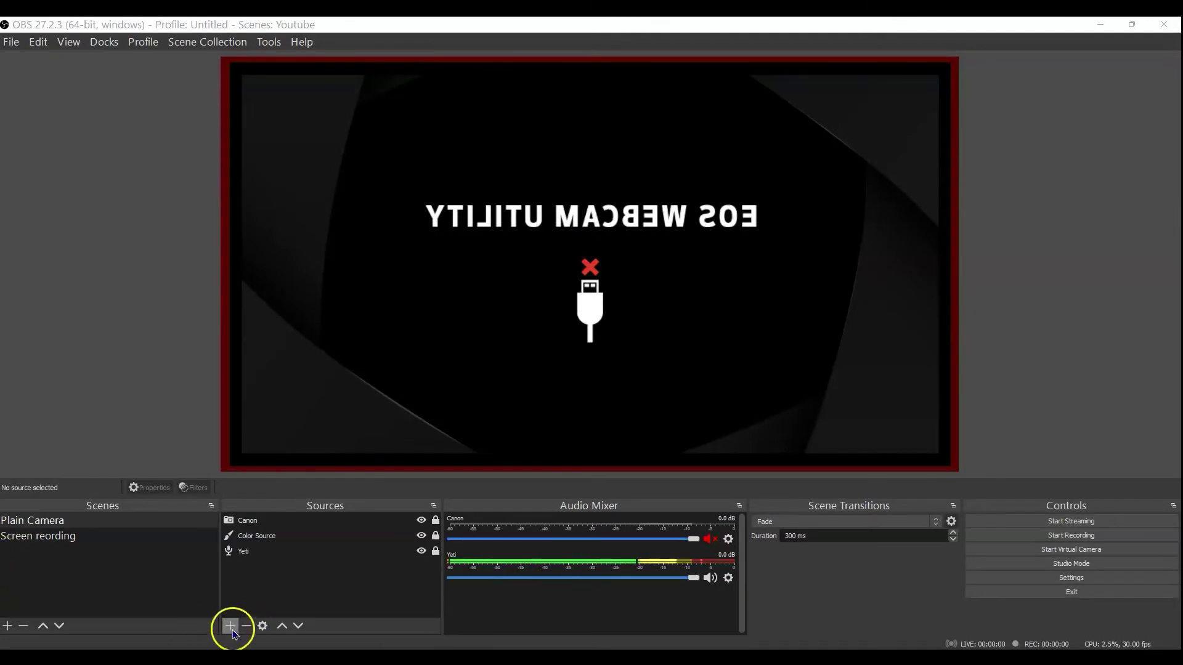
- Switch to OBS and add a new video capture device source named Logi Tech to the Plain Camera scene
{"action": "left_click", "coordinate": [230, 627]}
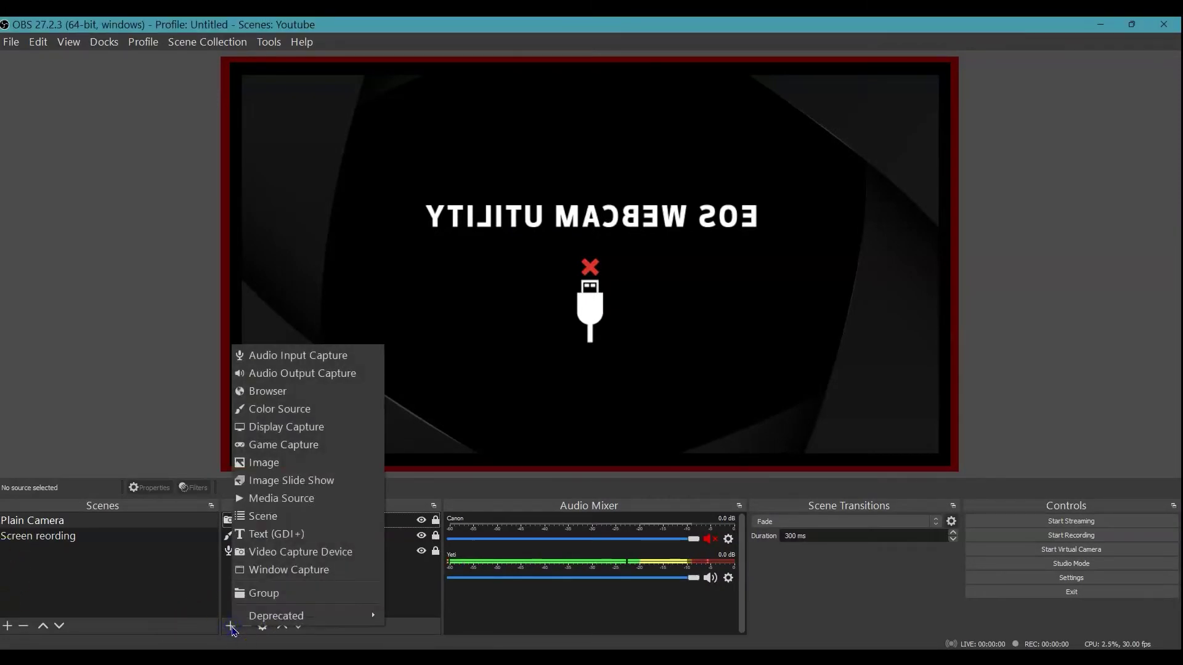
{"action": "left_click", "coordinate": [288, 552]}
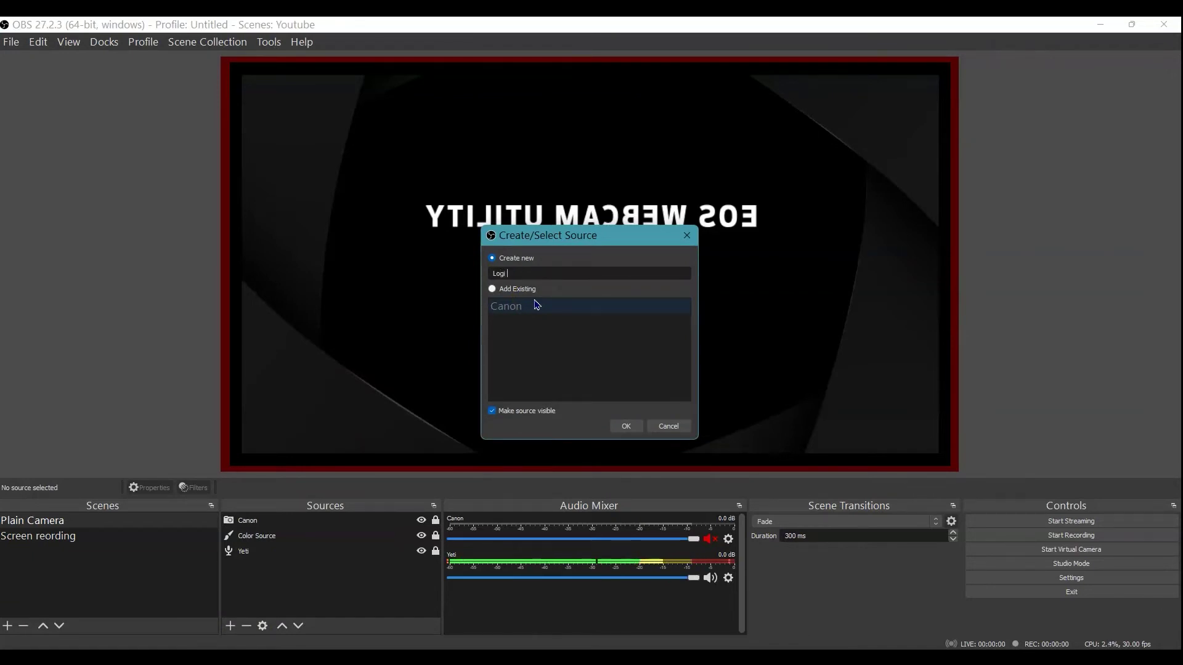
{"action": "left_click", "coordinate": [623, 431]}
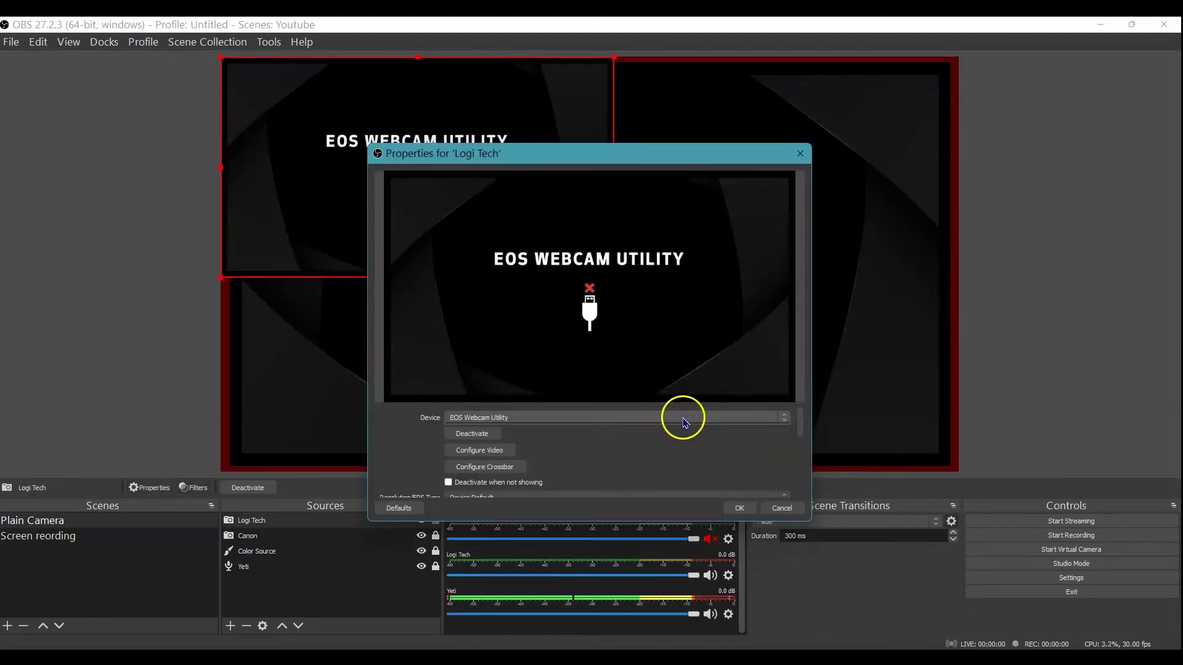
- Set the Logi Tech source's device to Logi Capture and enlarge its picture to fill the canvas
{"action": "left_click", "coordinate": [685, 418]}
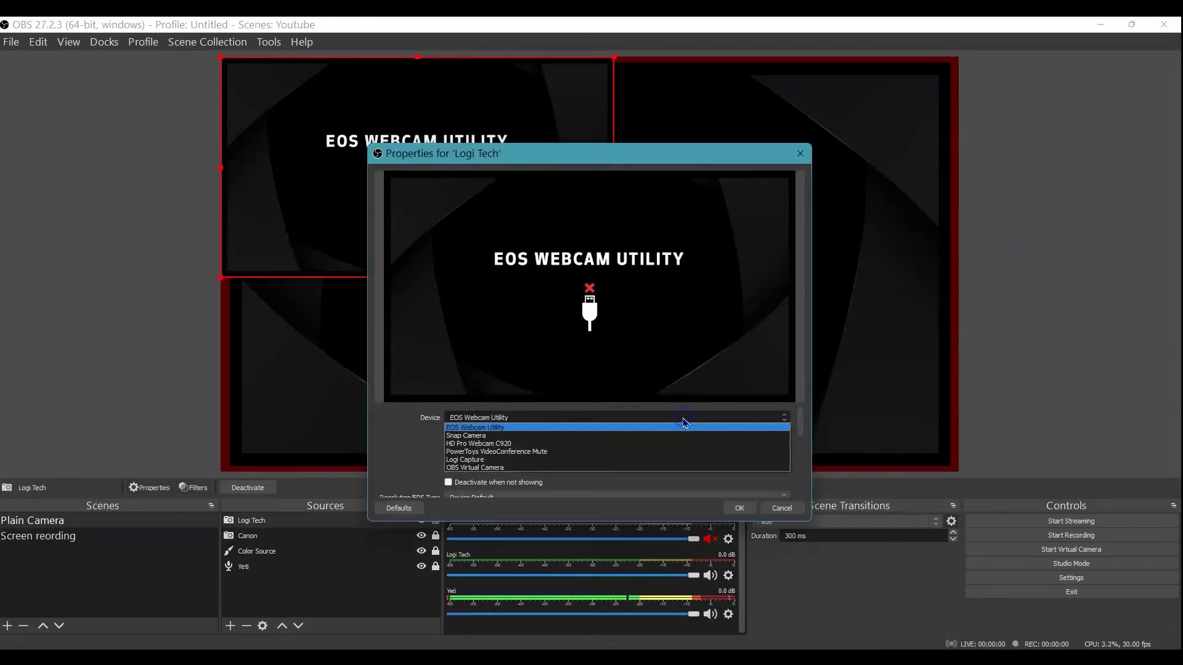
{"action": "left_click", "coordinate": [554, 462]}
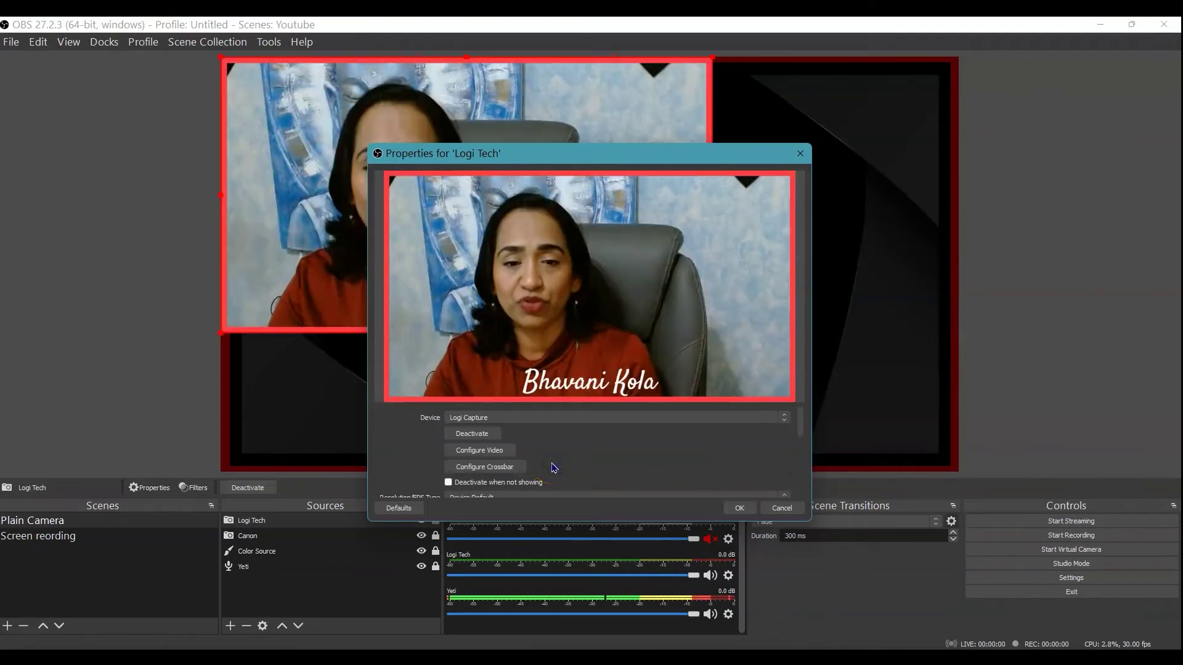
{"action": "scroll", "coordinate": [730, 465], "scroll_direction": "down", "scroll_amount": 2}
{"action": "left_click", "coordinate": [739, 509]}
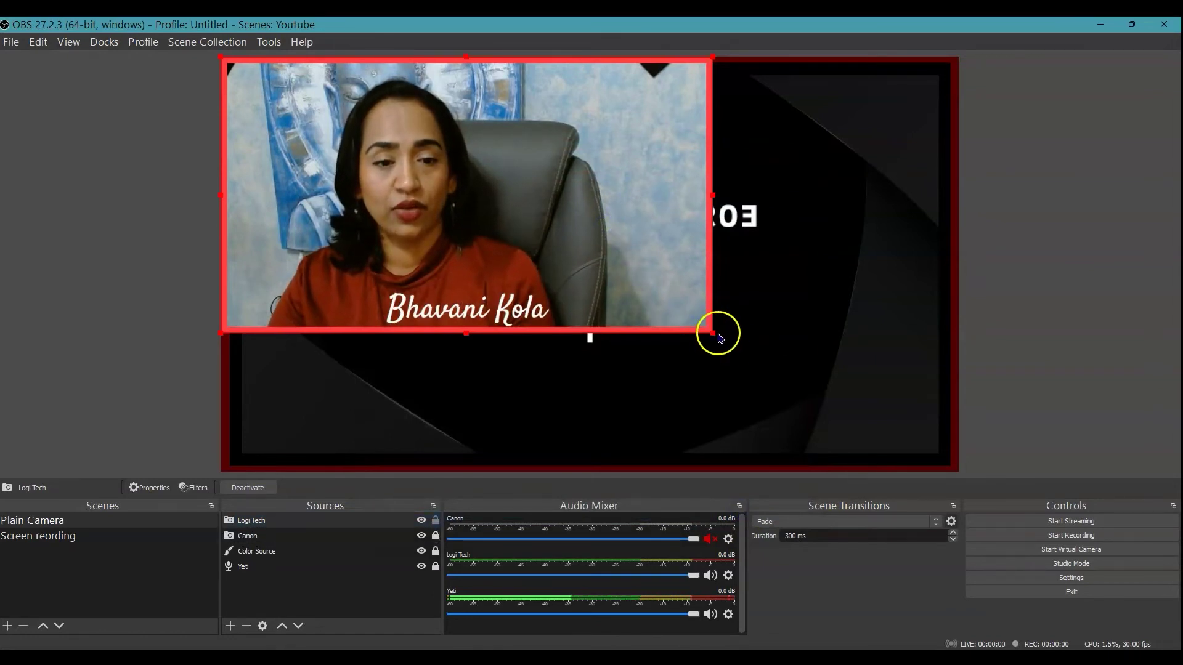
{"action": "left_click_drag", "start_coordinate": [712, 333], "coordinate": [890, 470]}
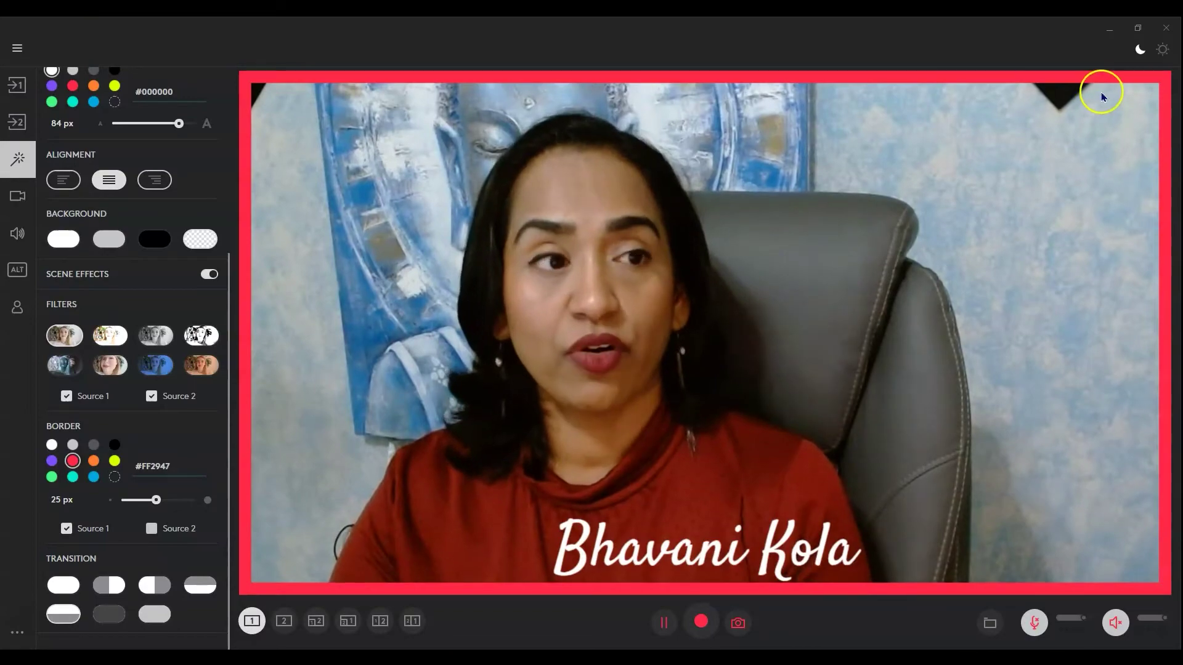
- Reduce the Logitech Capture and OBS windows and arrange them so the filters and both camera previews can be seen together
{"action": "left_click", "coordinate": [1139, 31]}
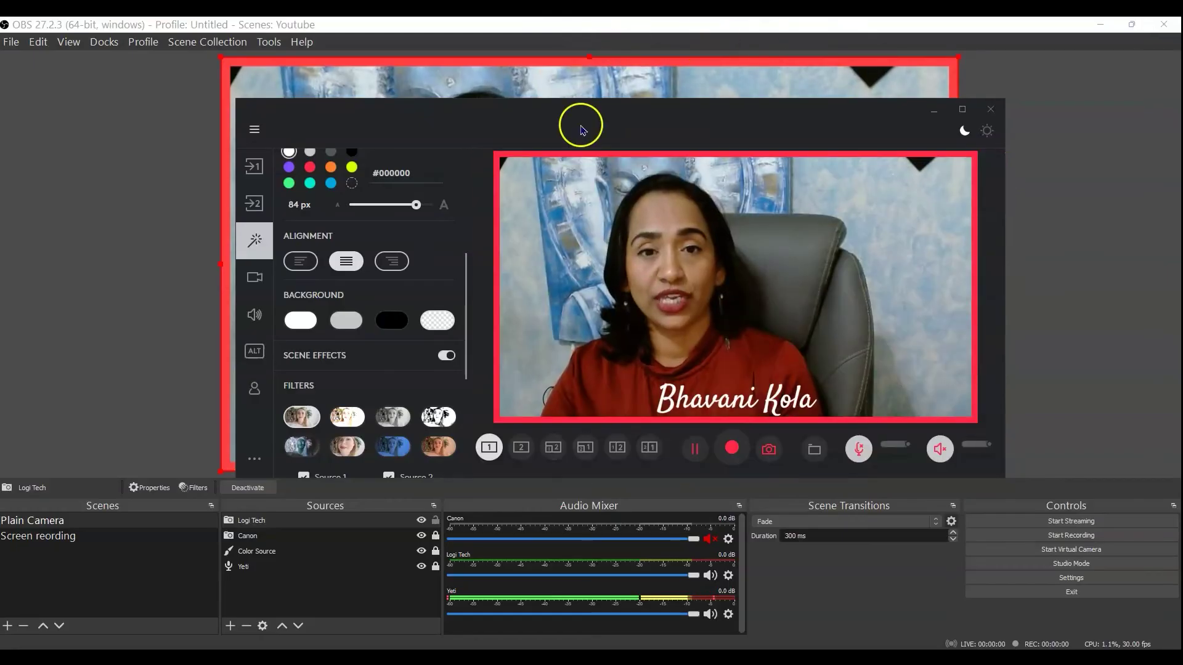
{"action": "left_click_drag", "start_coordinate": [584, 135], "coordinate": [1023, 94]}
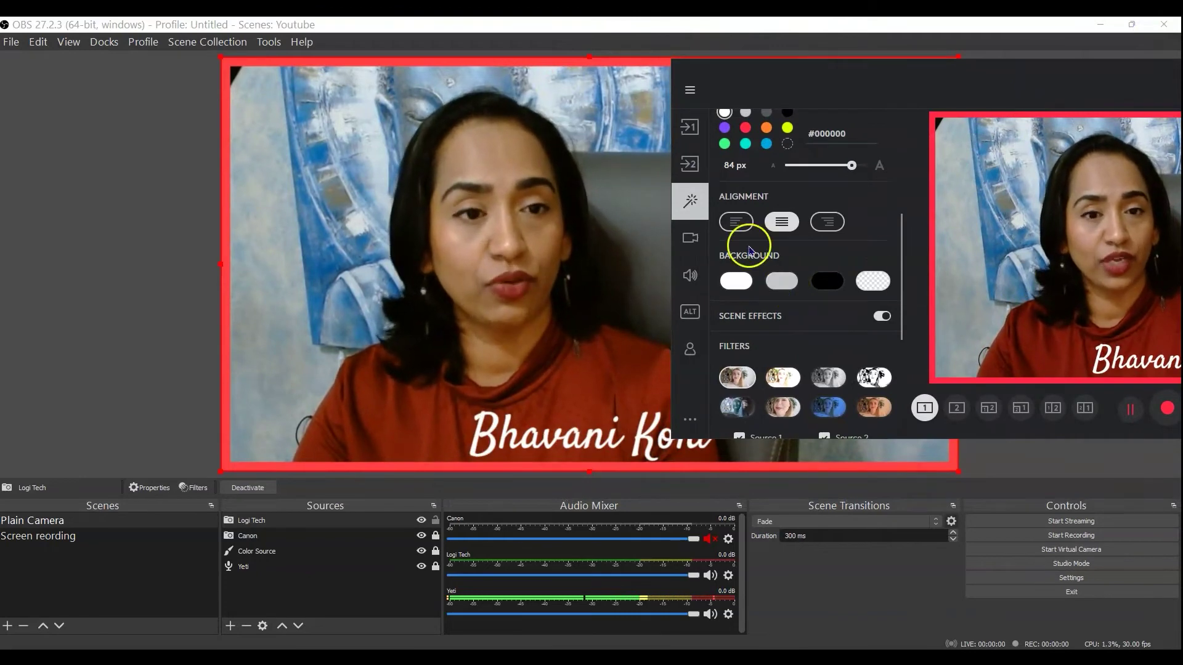
{"action": "left_click_drag", "start_coordinate": [871, 80], "coordinate": [782, 17]}
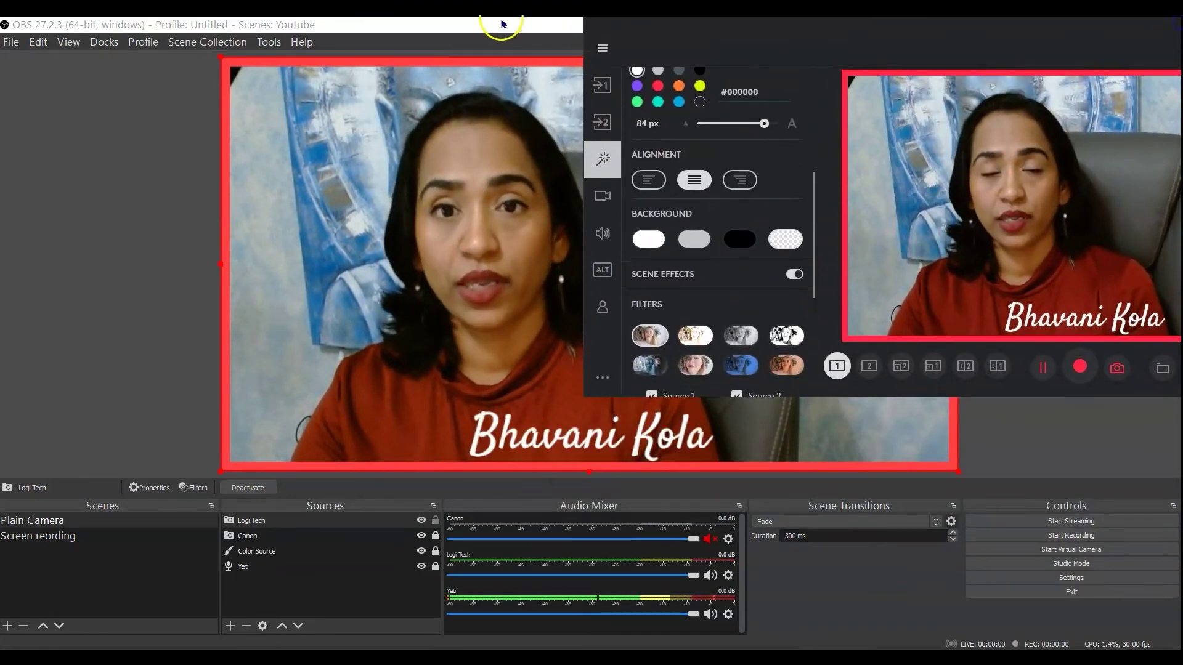
{"action": "mouse_move", "coordinate": [502, 25]}
{"action": "left_mouse_down"}
{"action": "mouse_move", "coordinate": [525, 37]}
{"action": "mouse_move", "coordinate": [489, 26]}
{"action": "mouse_move", "coordinate": [502, 17]}
{"action": "left_mouse_up"}
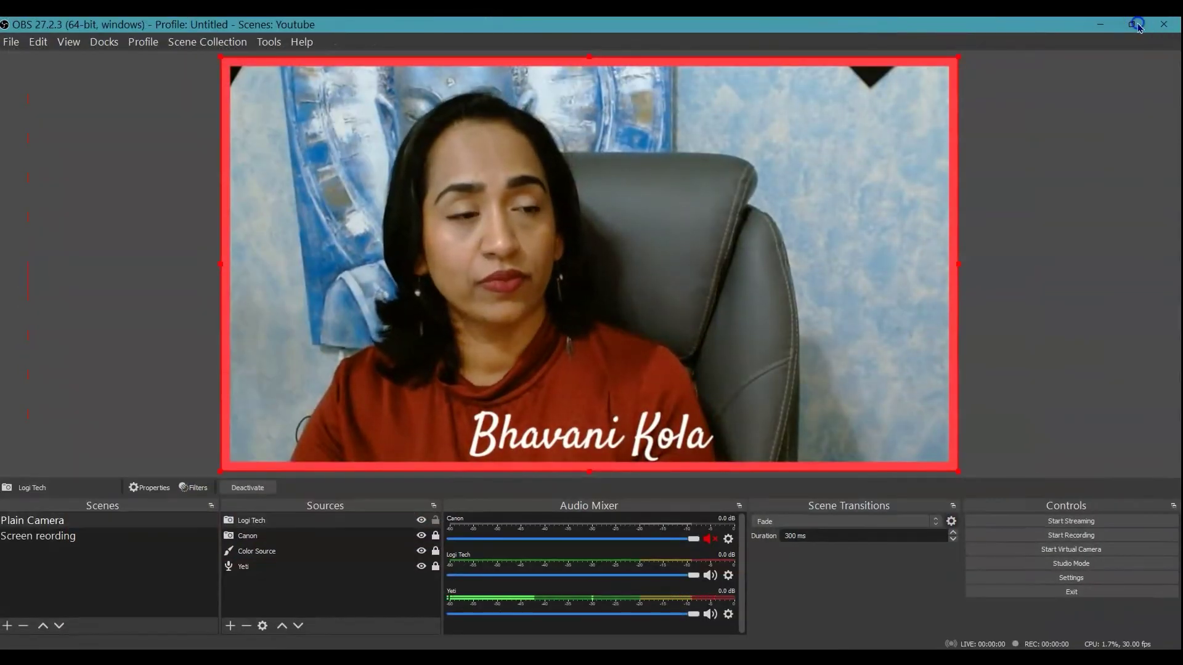
{"action": "left_click", "coordinate": [1137, 25]}
{"action": "left_click", "coordinate": [1006, 53]}
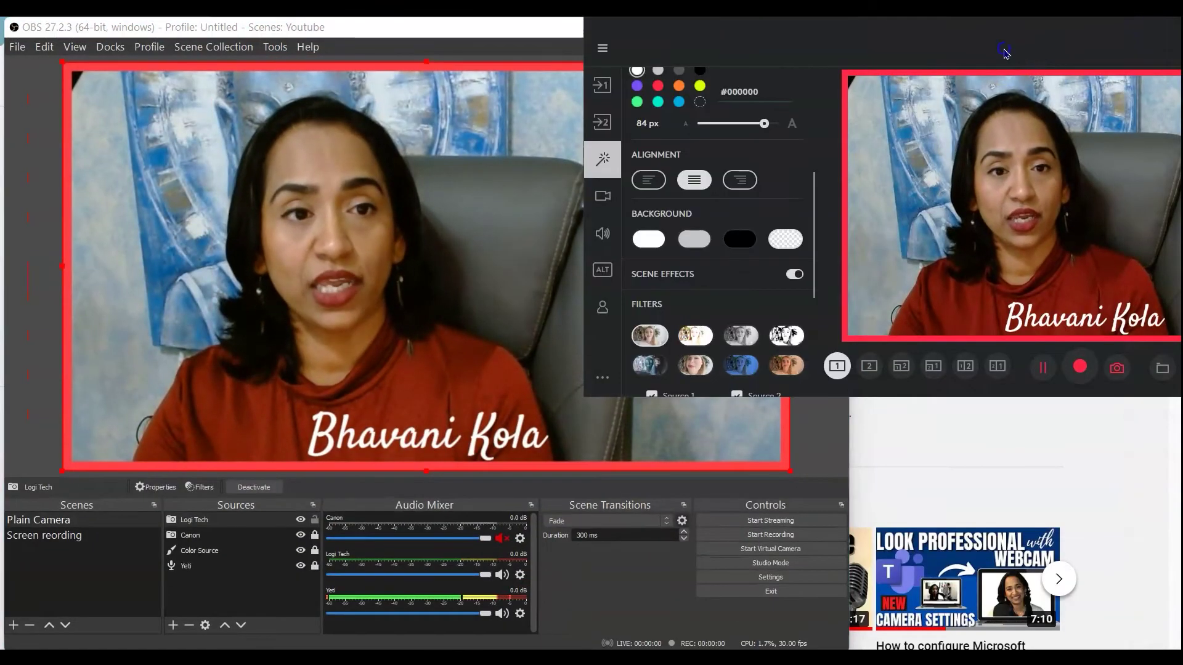
{"action": "left_click_drag", "start_coordinate": [1005, 53], "coordinate": [990, 53]}
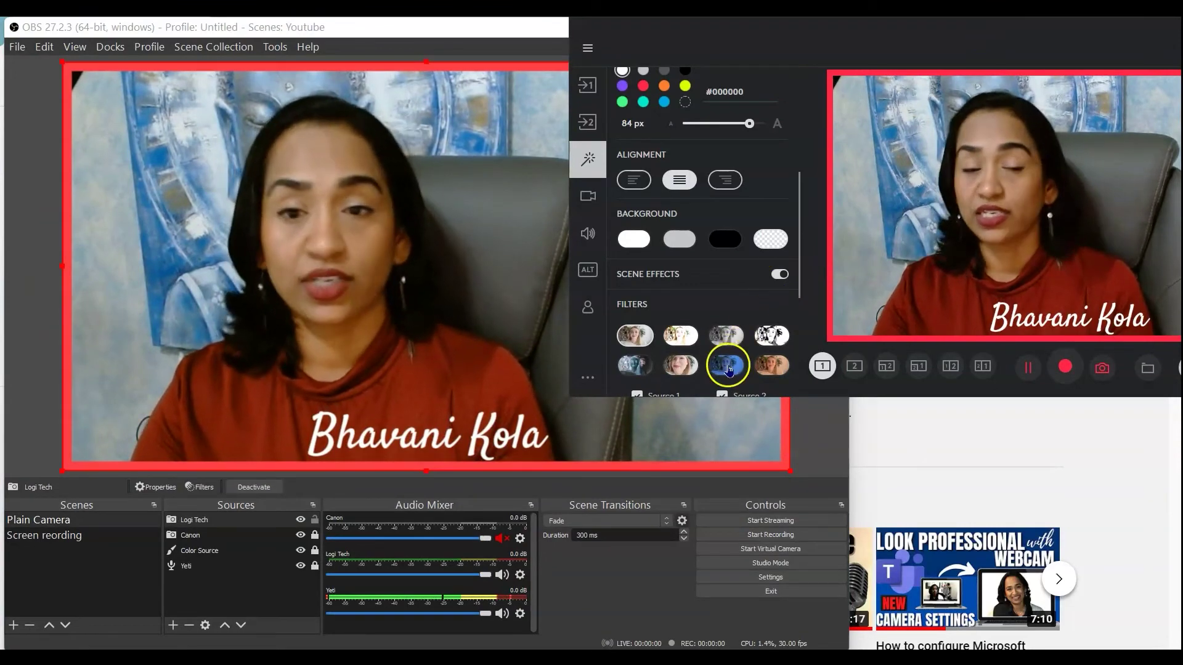
- Try the blue and enlarged-face filters again while watching the OBS feed, ending on the first filter
{"action": "left_click", "coordinate": [727, 368]}
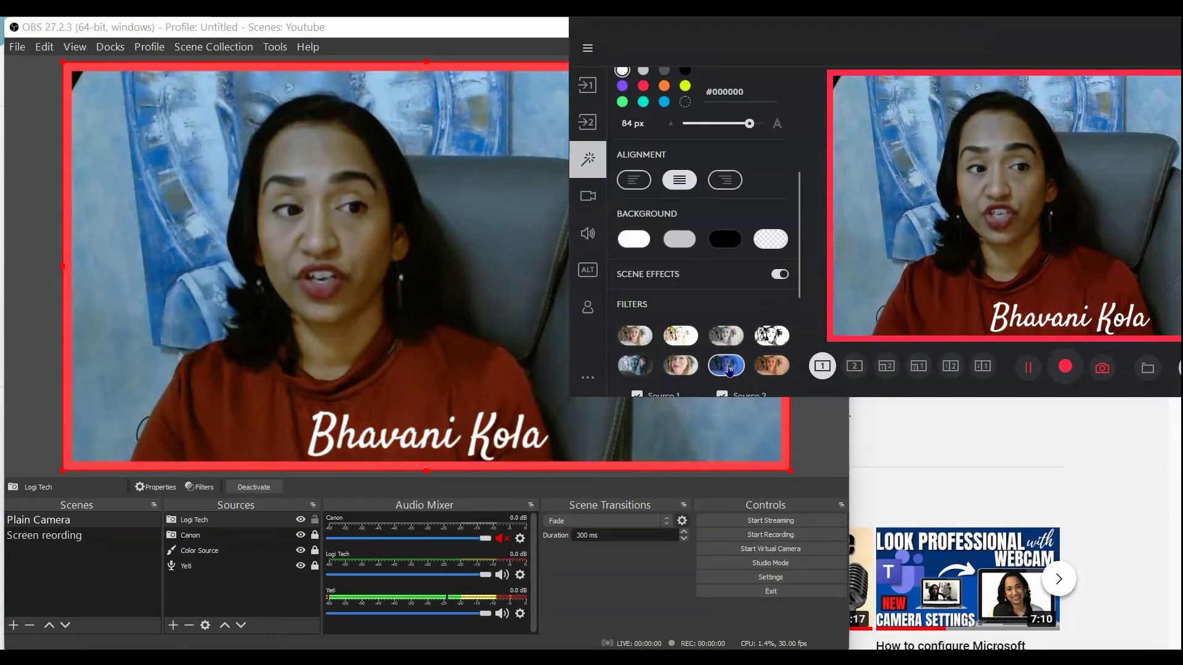
{"action": "left_click", "coordinate": [681, 366]}
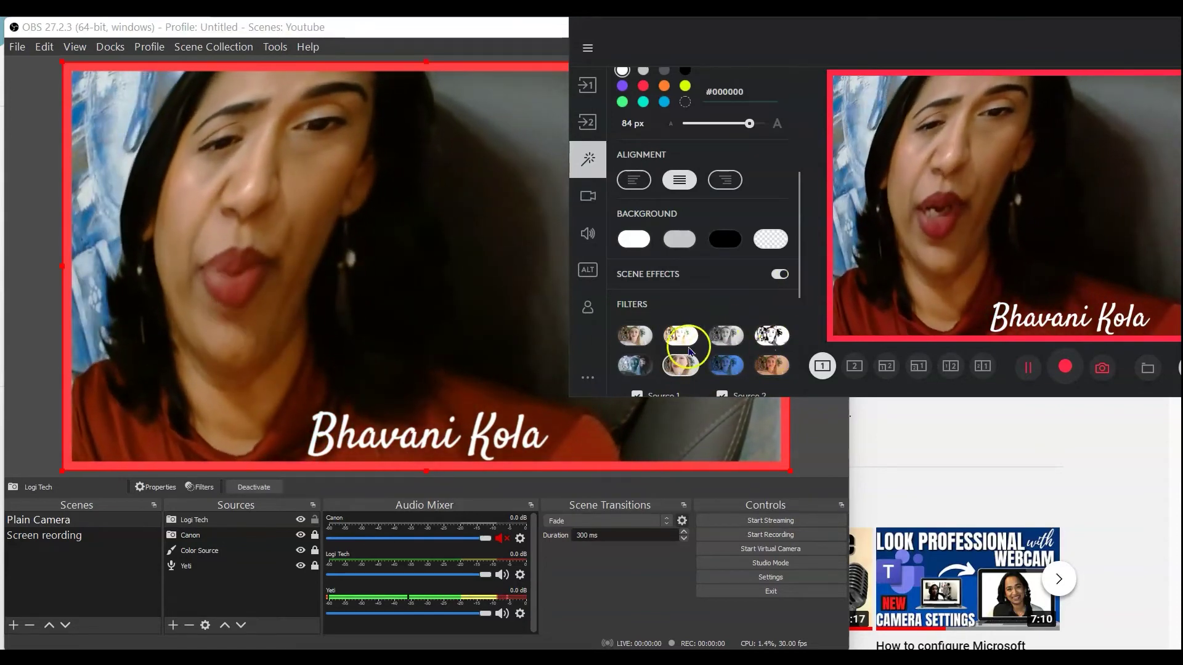
{"action": "left_click", "coordinate": [635, 335]}
- Switch the live scene to the full-screen browser, the webcam inset and the side-by-side layout in turn
{"action": "left_click", "coordinate": [864, 372]}
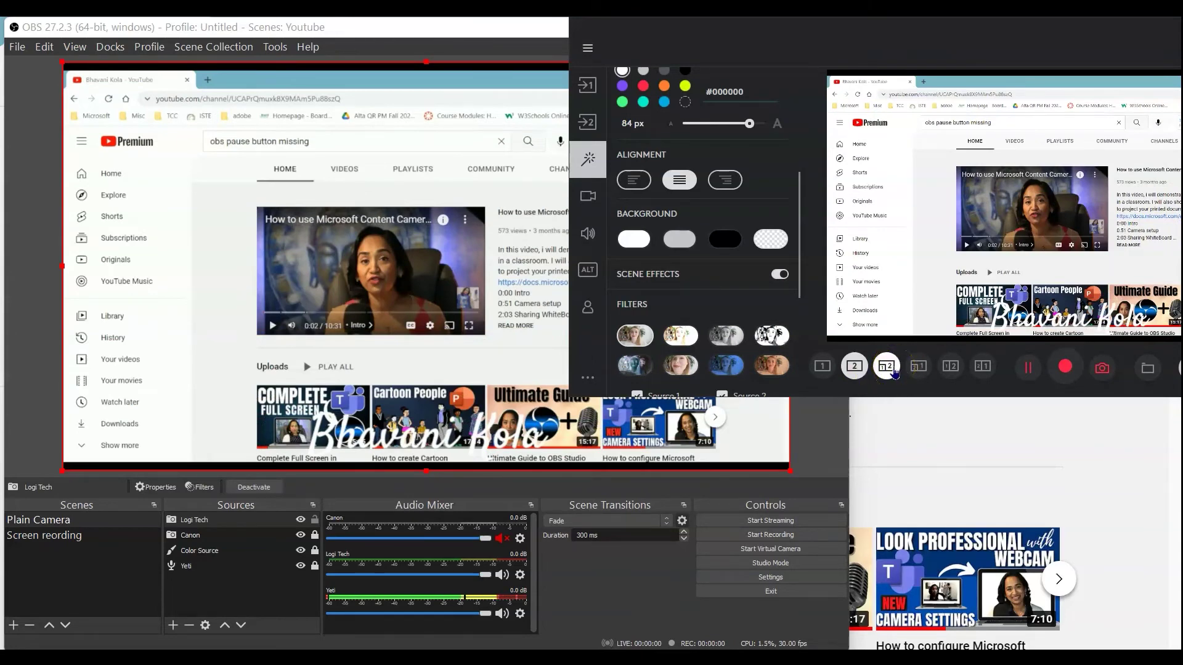
{"action": "left_click", "coordinate": [893, 373]}
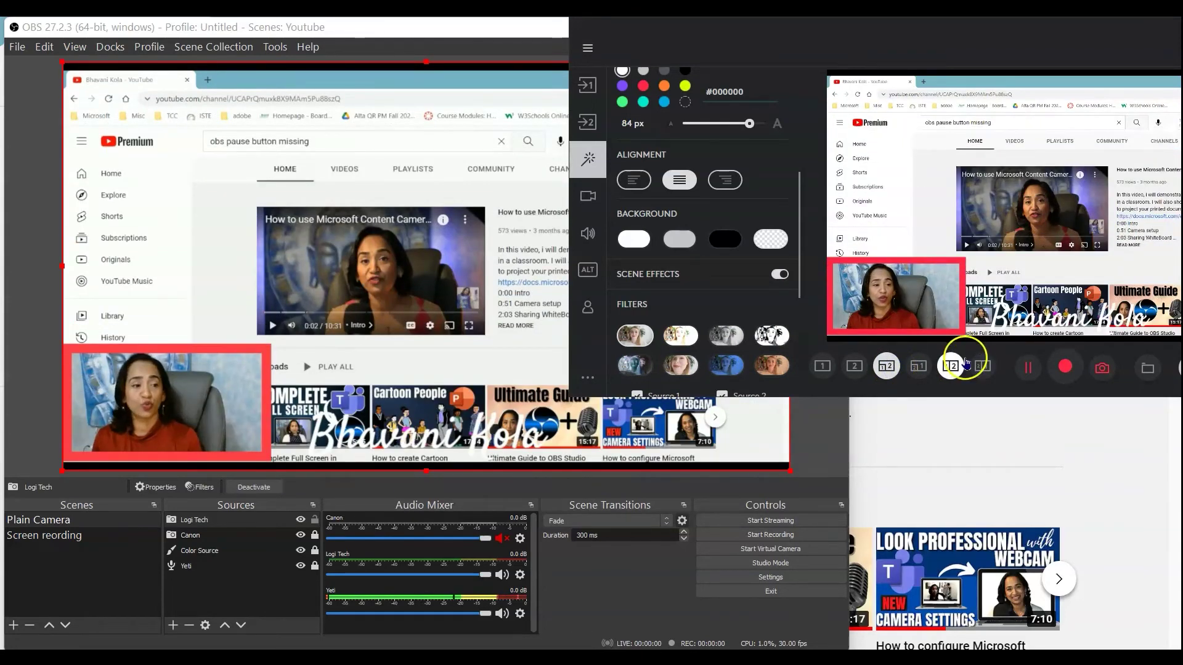
{"action": "left_click", "coordinate": [938, 368]}
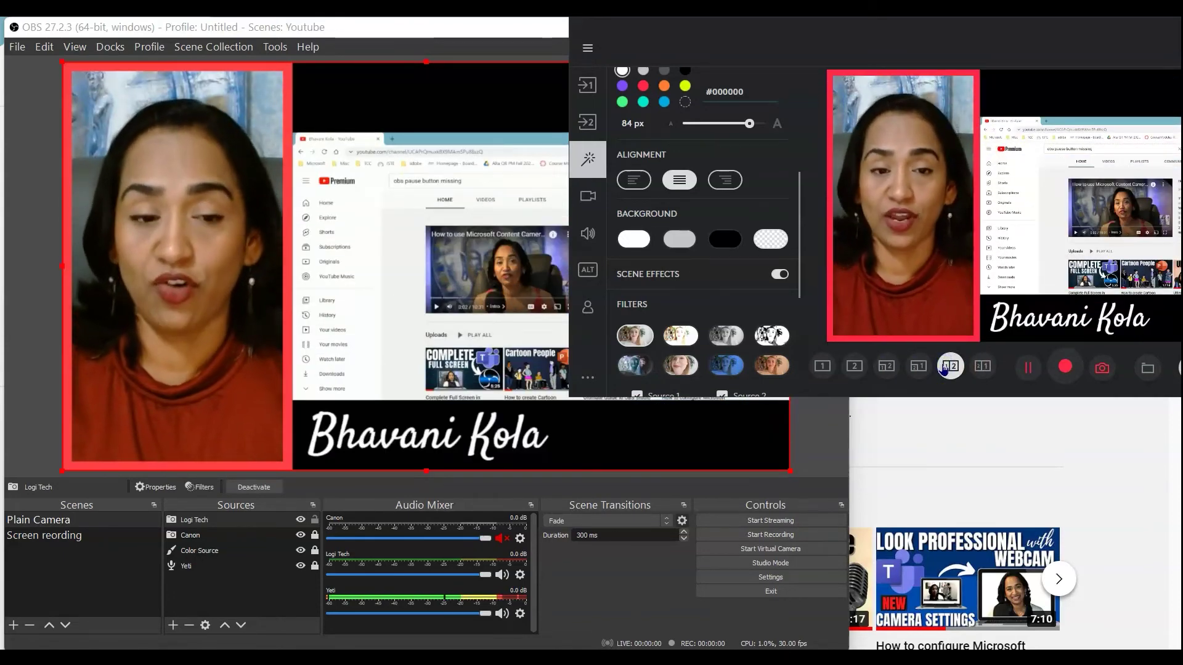
- Look through the Source 2, Source 1 and effects settings while the side-by-side scene is live
{"action": "left_click", "coordinate": [592, 121]}
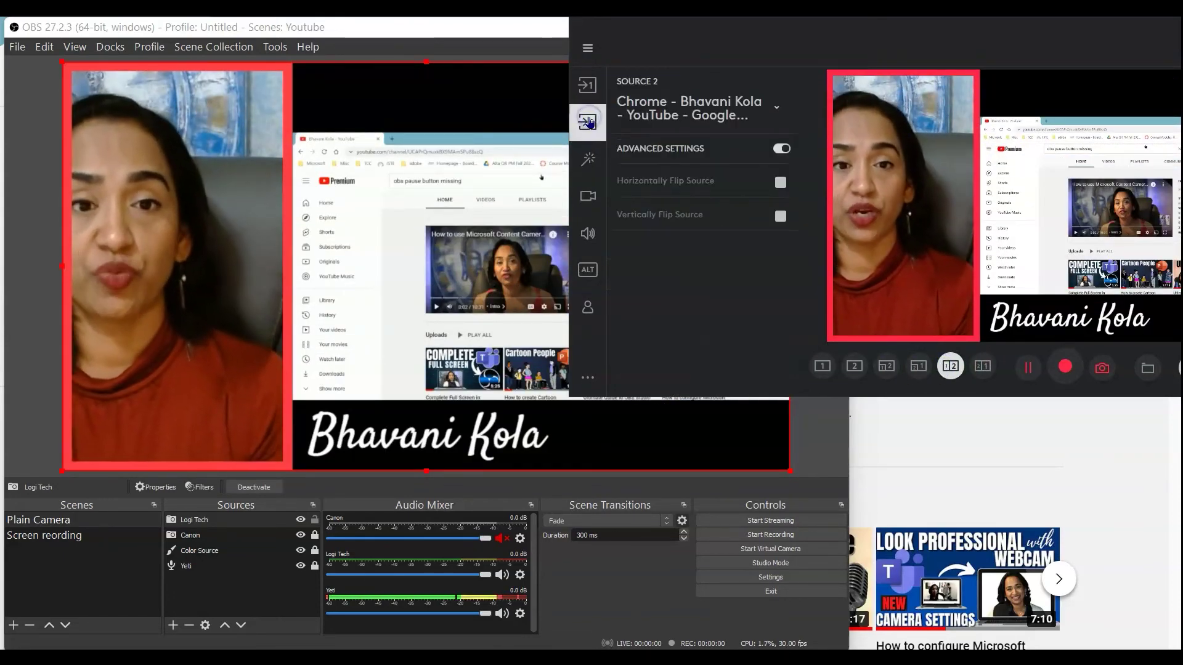
{"action": "left_click", "coordinate": [587, 85]}
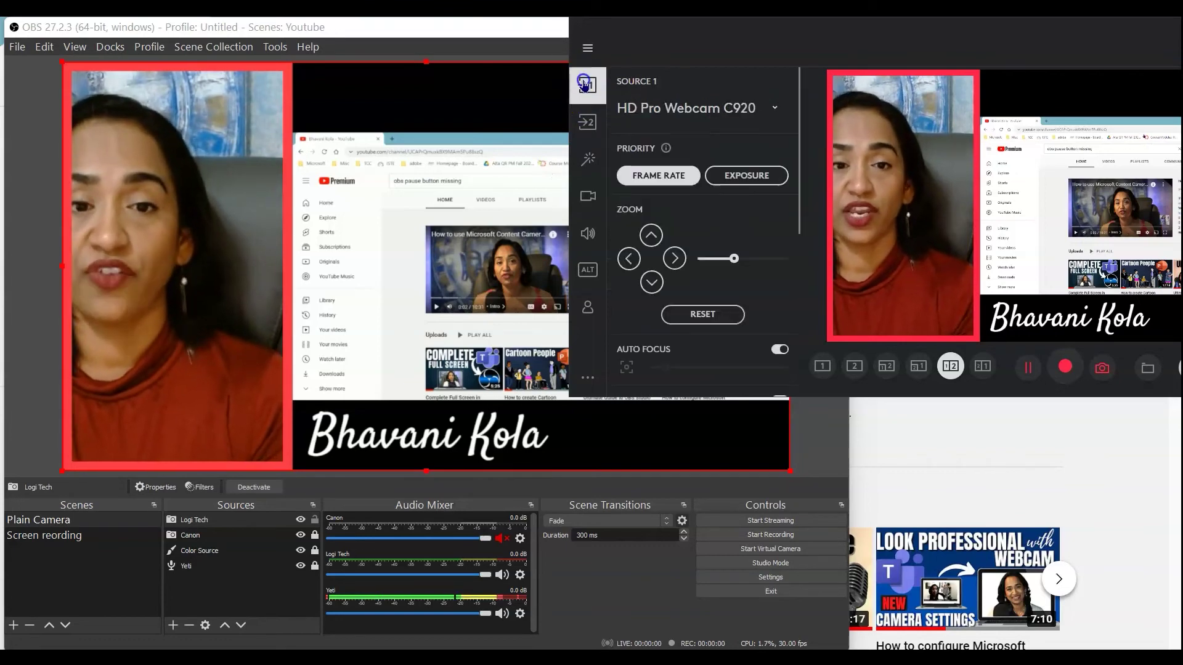
{"action": "left_click", "coordinate": [588, 161]}
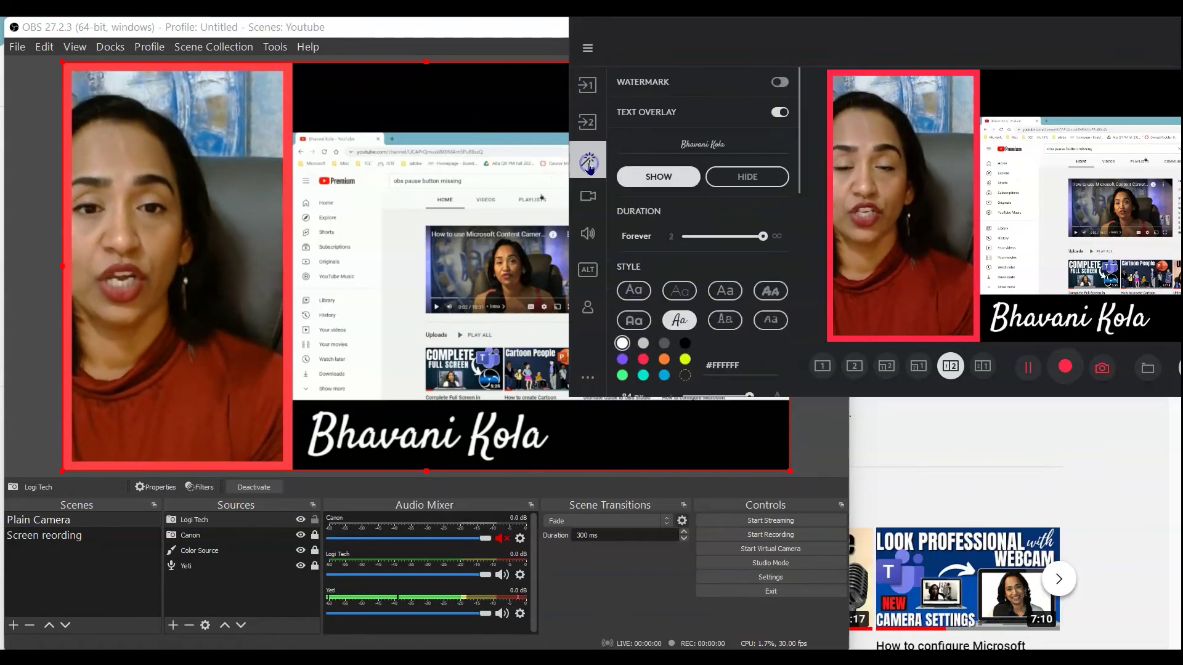
- Try the reversed side-by-side and webcam-inset scenes, and return to the webcam-only scene
{"action": "left_click", "coordinate": [983, 367]}
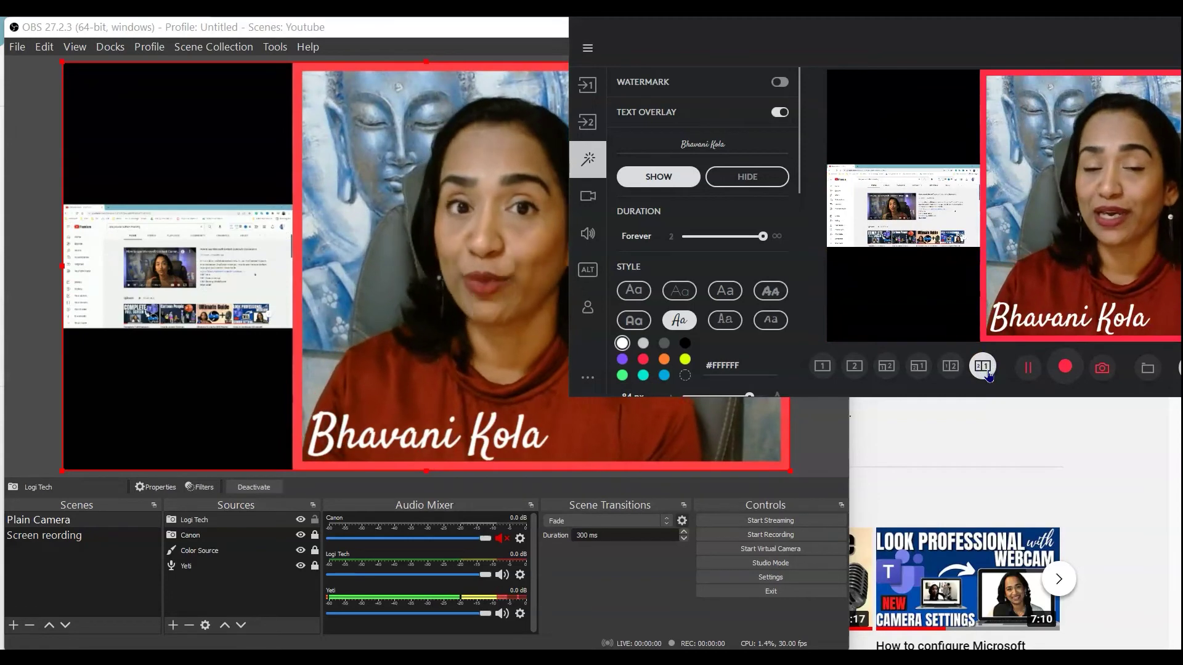
{"action": "left_click", "coordinate": [941, 370]}
{"action": "left_click", "coordinate": [886, 366]}
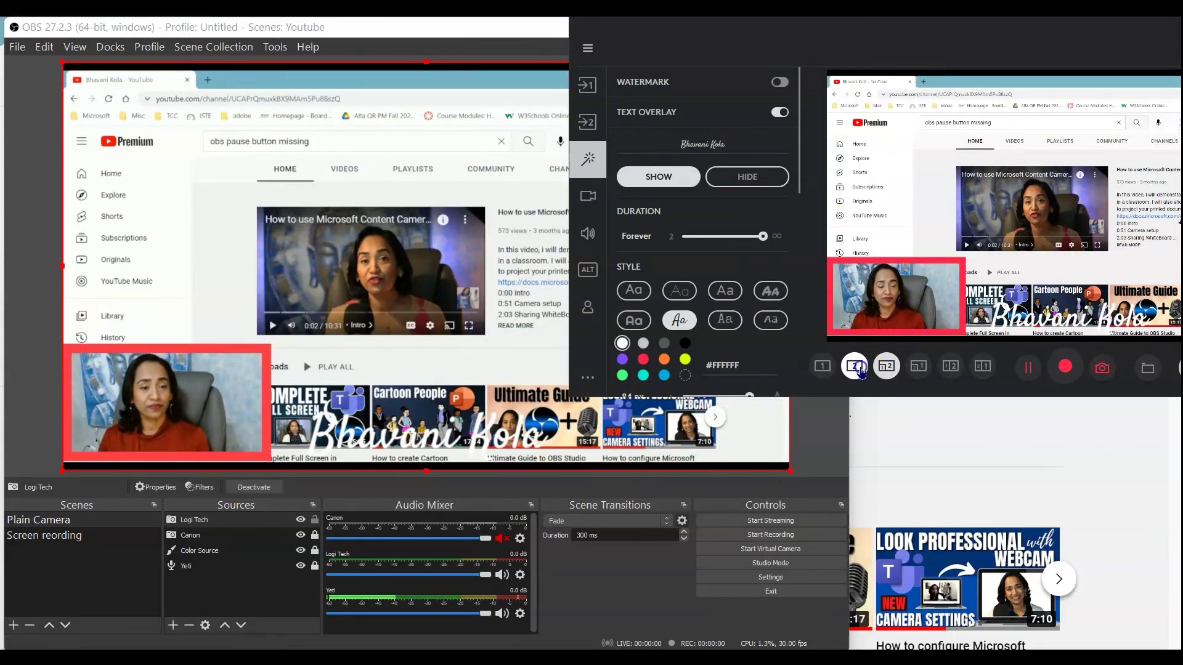
{"action": "left_click", "coordinate": [826, 367]}
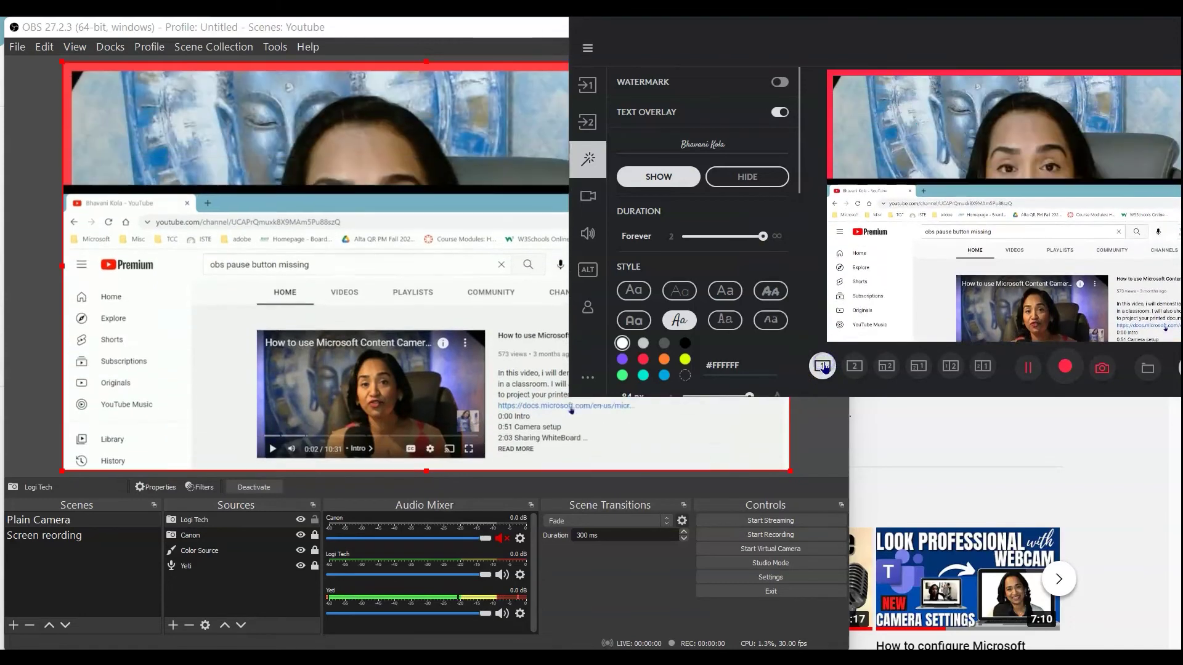
- Review the text overlay, scene effect, filter, border and transition settings
{"action": "scroll", "coordinate": [739, 246], "scroll_direction": "down", "scroll_amount": 1}
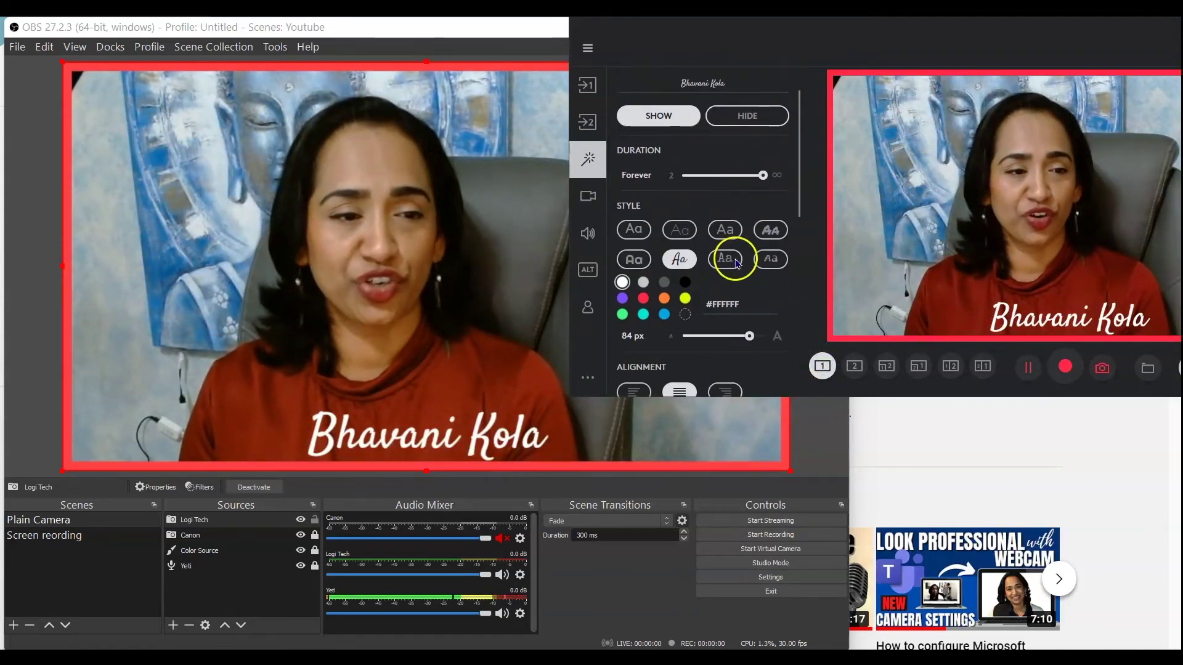
{"action": "left_click", "coordinate": [733, 258]}
{"action": "scroll", "coordinate": [736, 264], "scroll_direction": "down", "scroll_amount": 1}
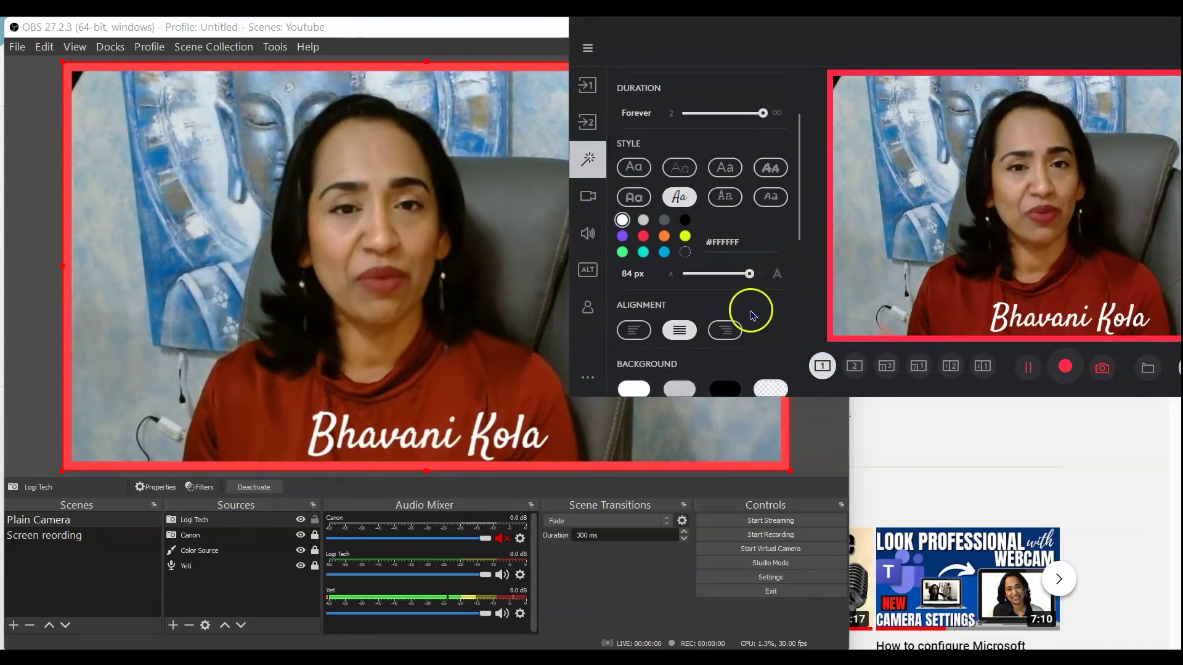
{"action": "scroll", "coordinate": [756, 313], "scroll_direction": "down", "scroll_amount": 6}
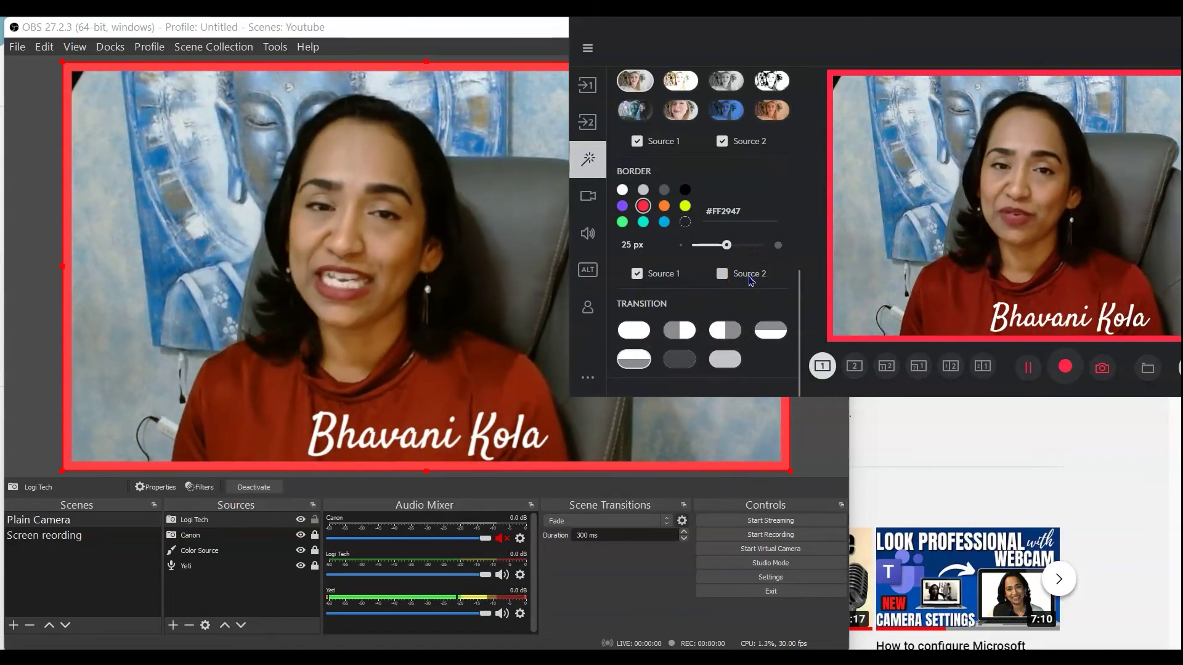
- Move the Logitech Capture window clear of the OBS window controls and close OBS
{"action": "left_click", "coordinate": [397, 206]}
{"action": "left_click_drag", "start_coordinate": [916, 36], "coordinate": [781, 79]}
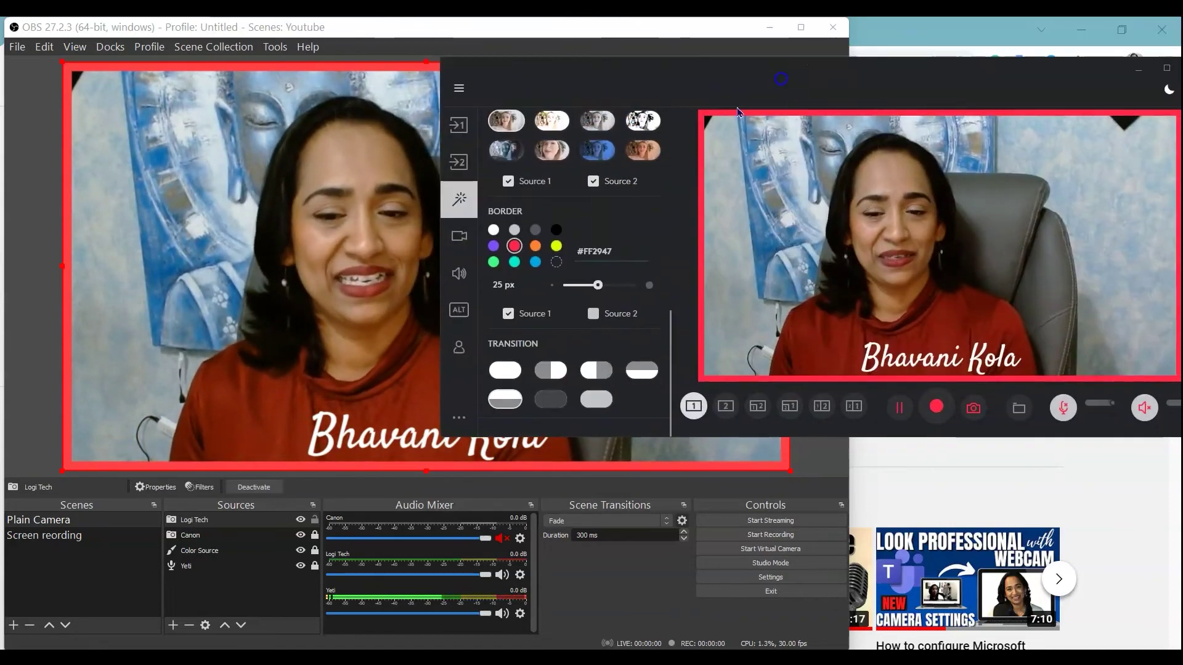
{"action": "left_click", "coordinate": [832, 27]}
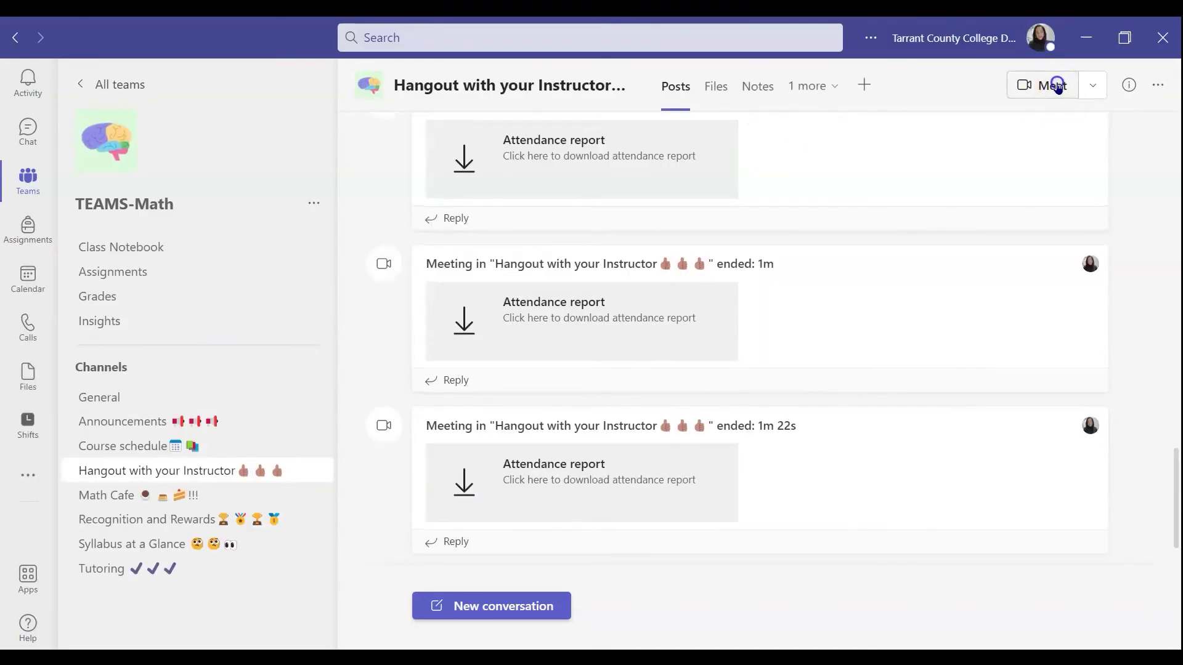
- Open a Teams meeting in the Hangout with your Instructor channel, using Logi Capture as its camera with video mirroring turned off
{"action": "left_click", "coordinate": [1058, 86]}
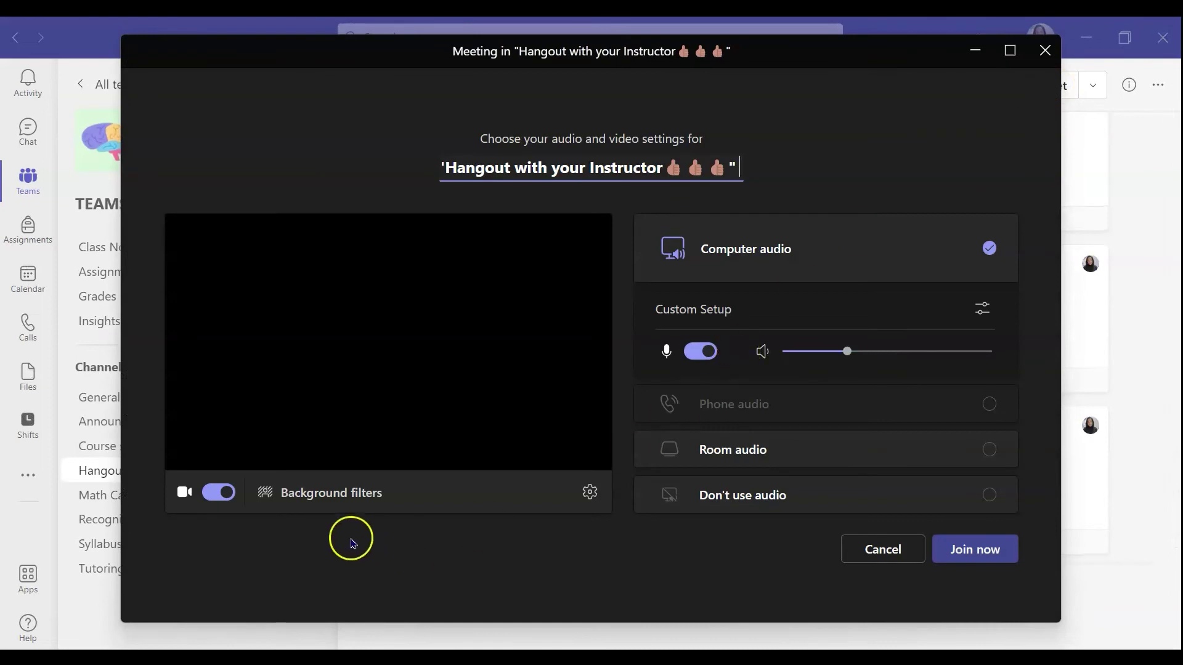
{"action": "left_click", "coordinate": [589, 496]}
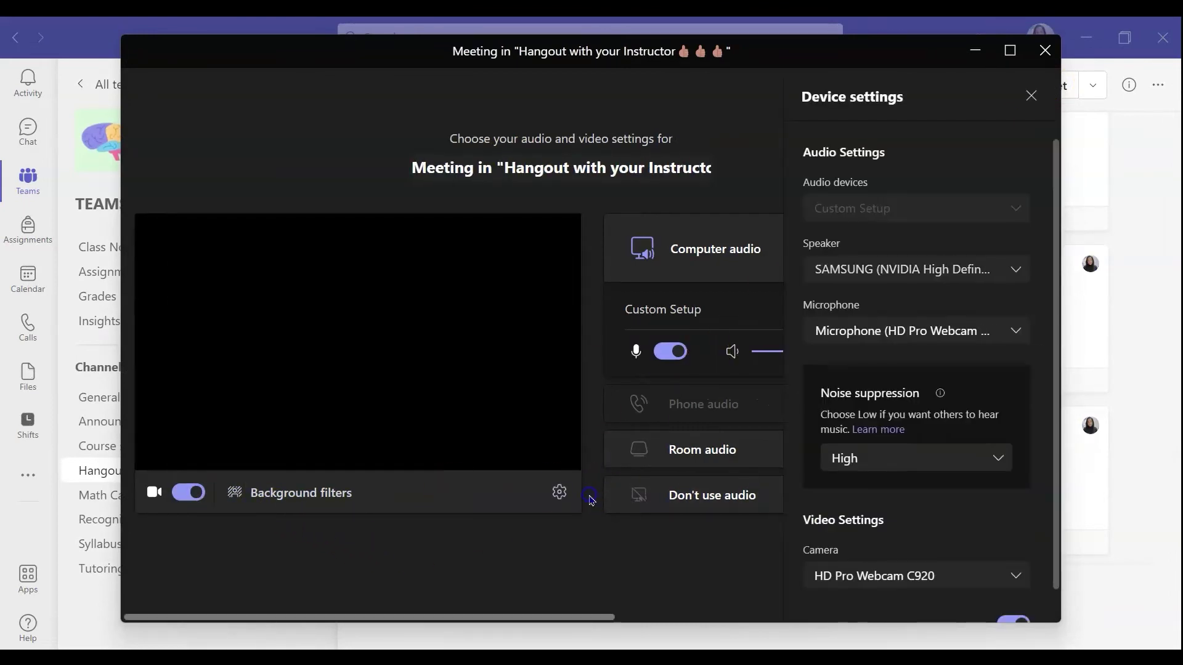
{"action": "scroll", "coordinate": [943, 489], "scroll_direction": "down", "scroll_amount": 1}
{"action": "left_click", "coordinate": [1014, 552]}
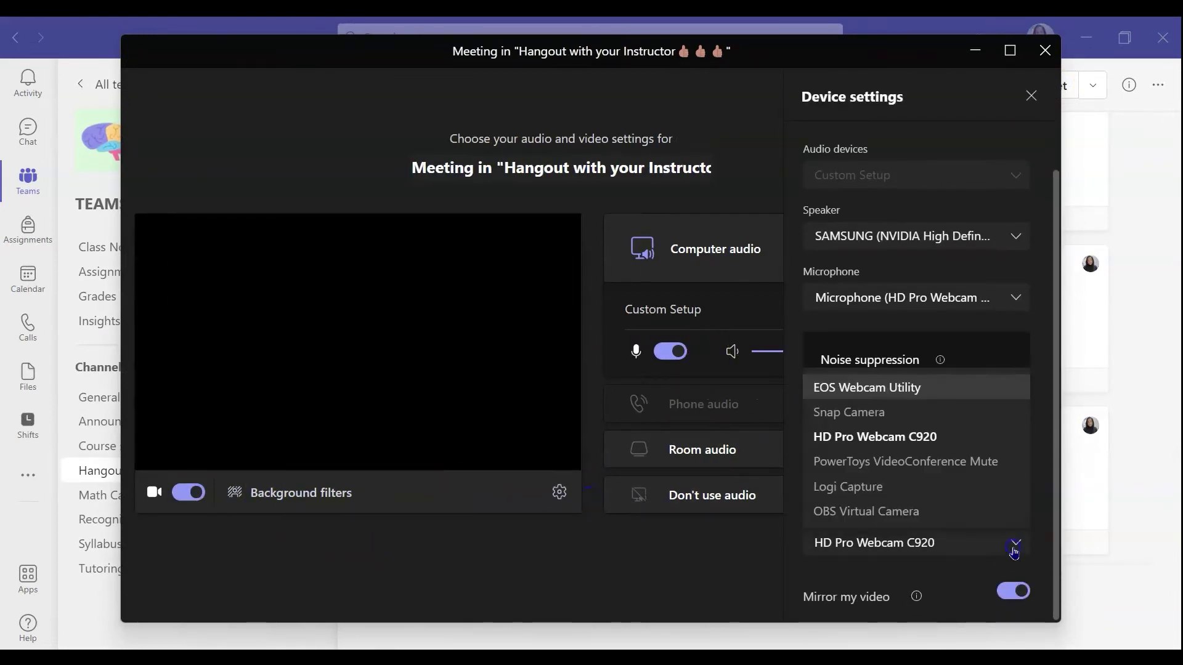
{"action": "left_click", "coordinate": [882, 488]}
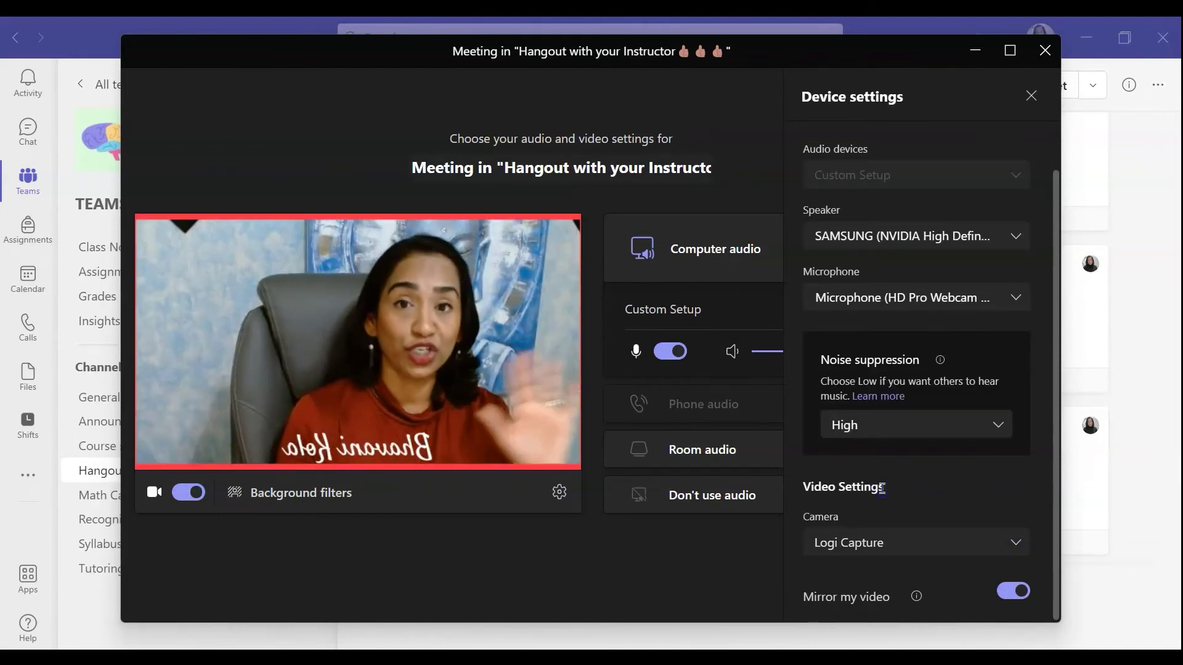
{"action": "left_click", "coordinate": [1011, 593]}
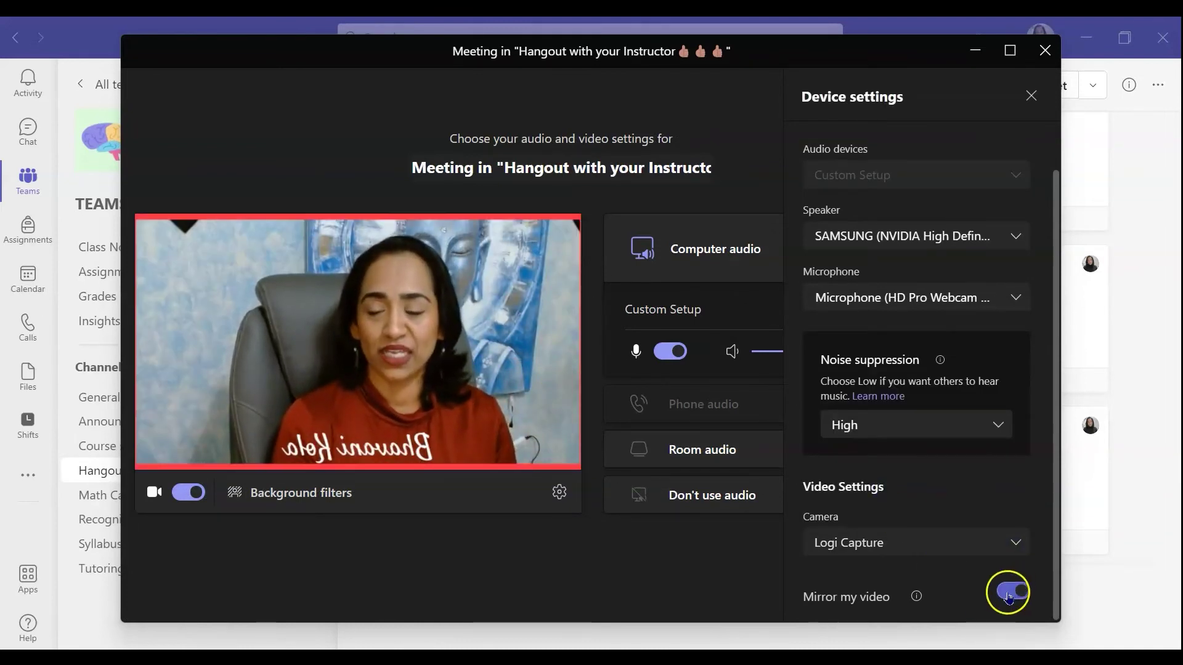
{"action": "left_click", "coordinate": [1010, 593]}
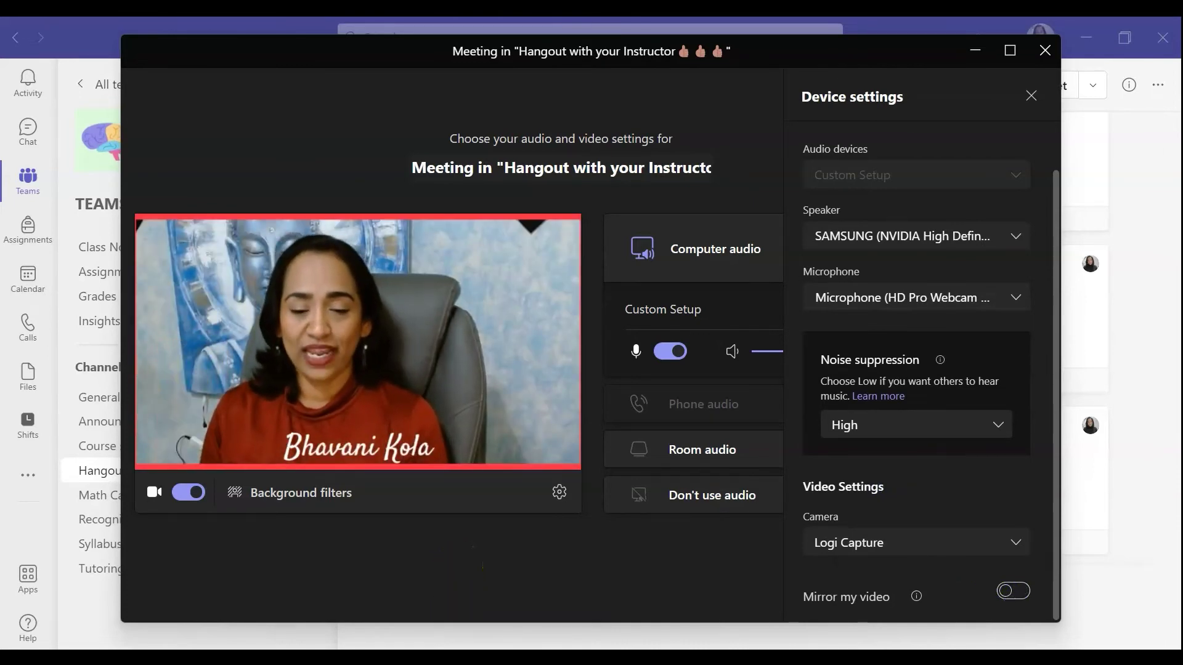
- Bring Logitech Capture up over the Teams preview and adjust the zoom of the HD Pro Webcam C920
{"action": "key", "text": "alt+Tab"}
{"action": "left_click", "coordinate": [941, 363]}
{"action": "scroll", "coordinate": [587, 278], "scroll_direction": "up", "scroll_amount": 7}
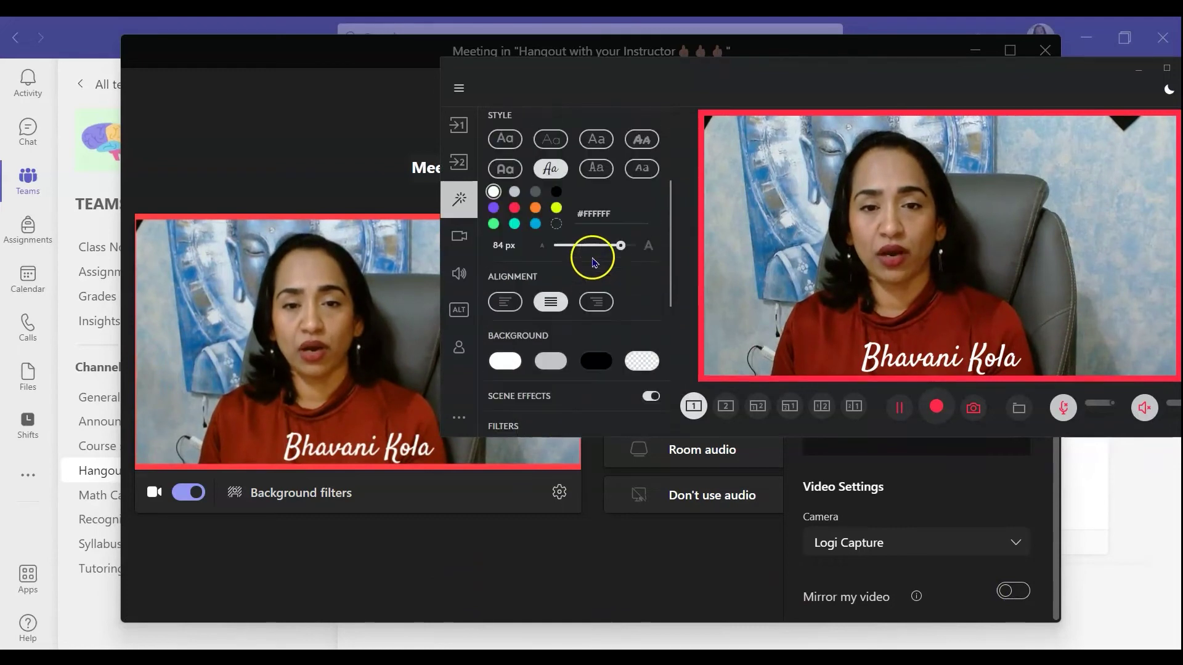
{"action": "scroll", "coordinate": [555, 193], "scroll_direction": "up", "scroll_amount": 3}
{"action": "left_click", "coordinate": [458, 125]}
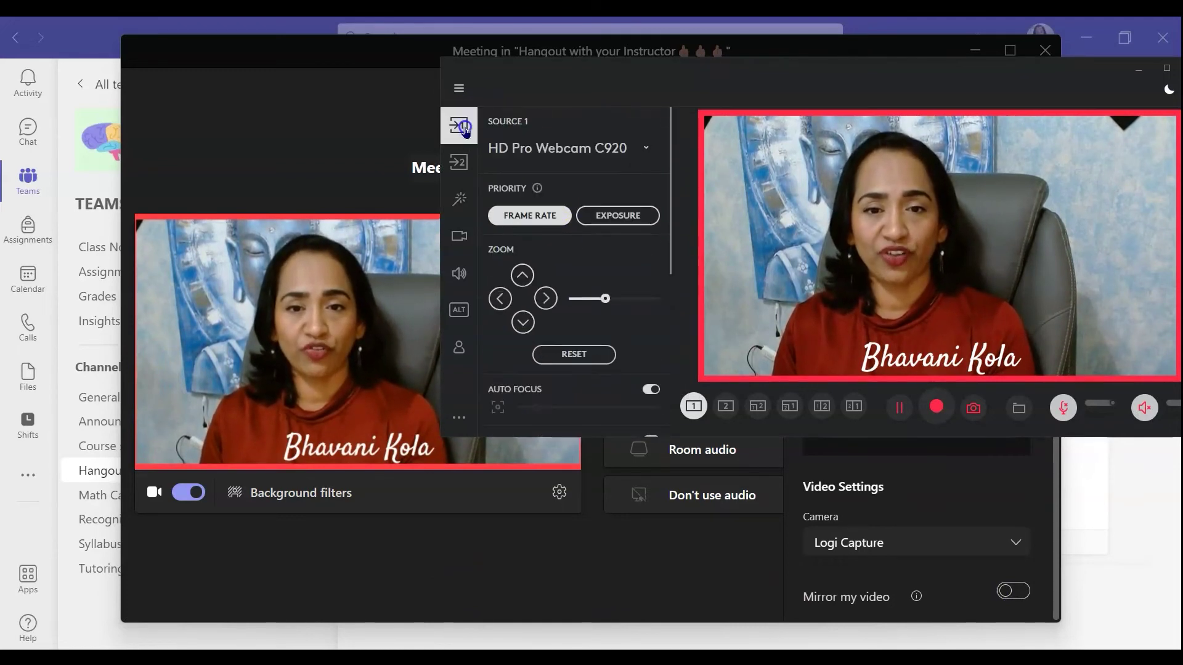
{"action": "left_click_drag", "start_coordinate": [609, 302], "coordinate": [622, 303]}
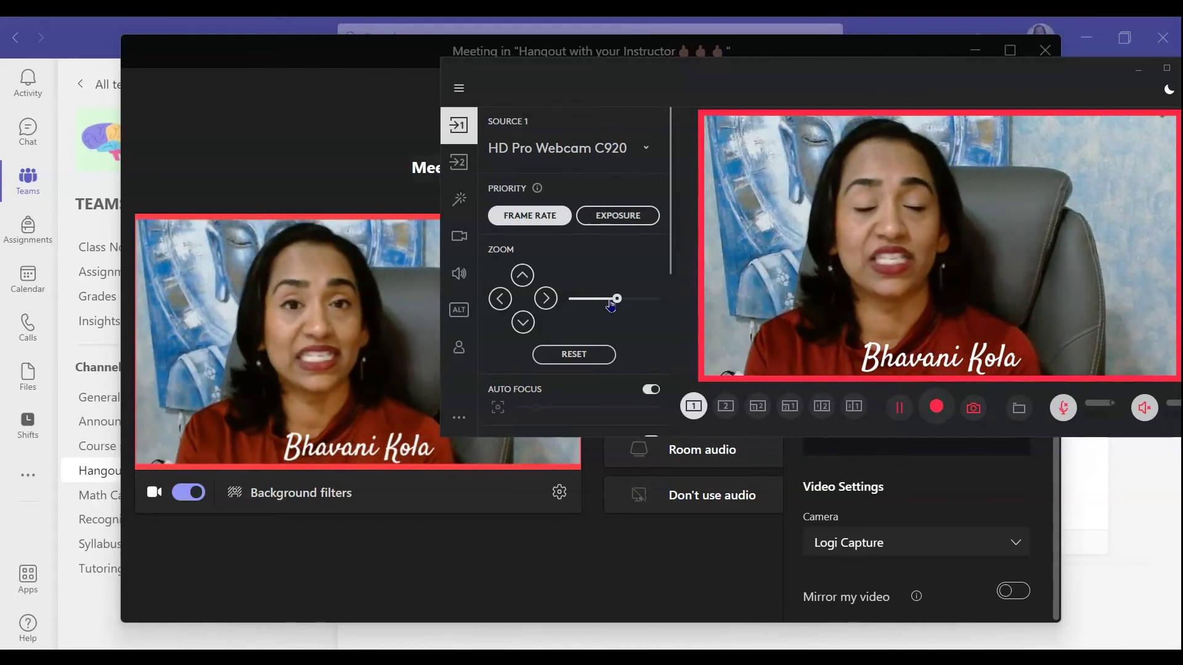
{"action": "left_click_drag", "start_coordinate": [586, 306], "coordinate": [598, 308]}
- Switch the live scene to the full-screen browser and arrange Logitech Capture over the maximized Teams meeting window so both previews show
{"action": "left_click", "coordinate": [726, 406]}
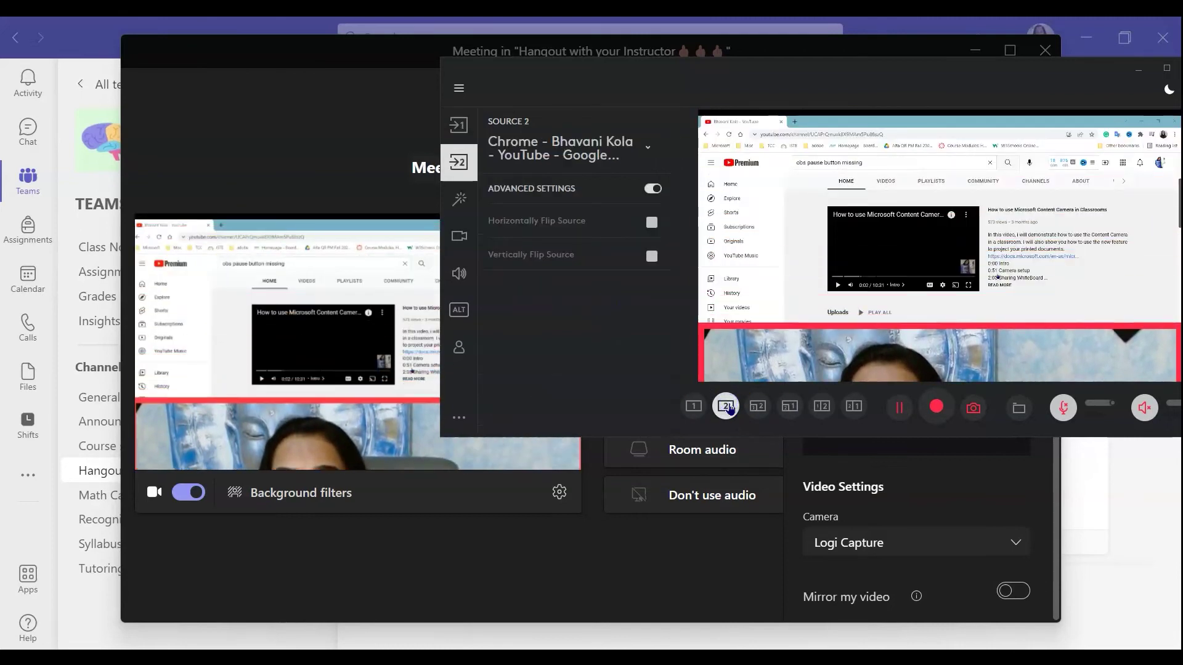
{"action": "left_click_drag", "start_coordinate": [688, 90], "coordinate": [855, 48]}
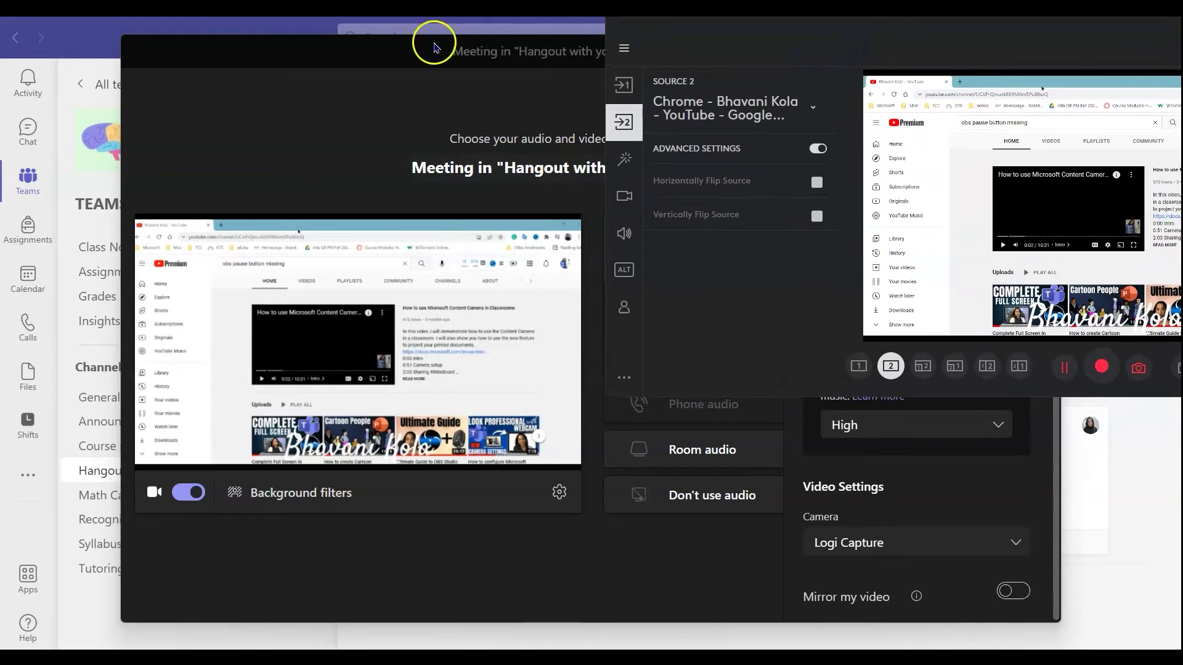
{"action": "left_click_drag", "start_coordinate": [434, 48], "coordinate": [369, 3]}
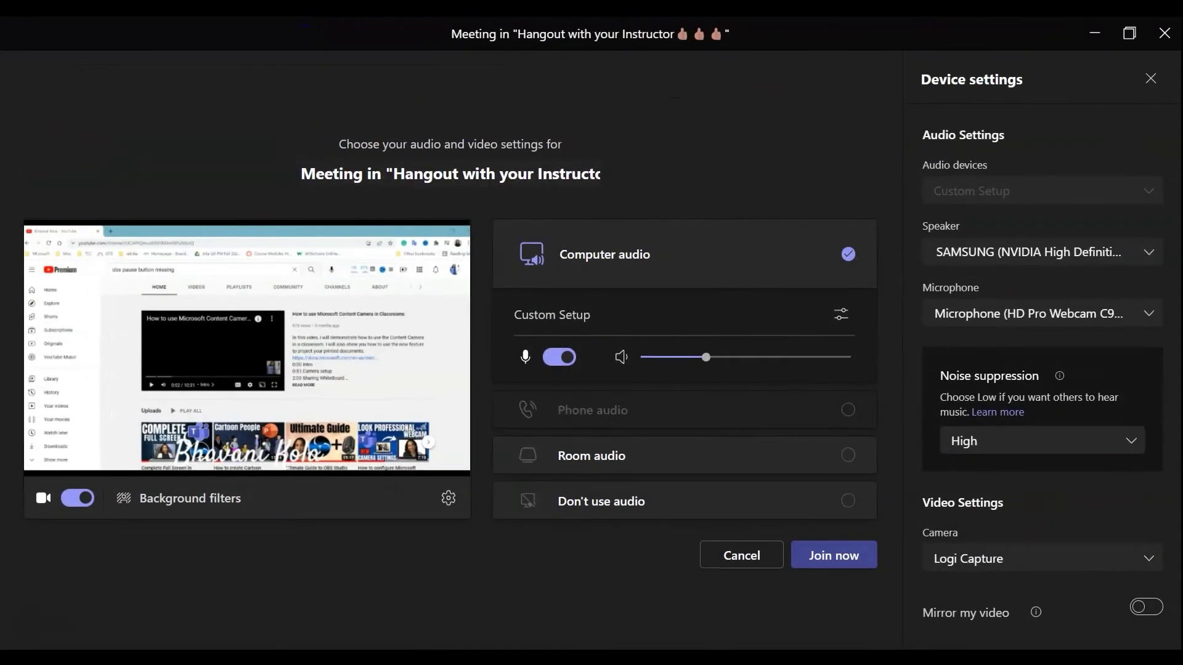
{"action": "key", "text": "alt+Tab"}
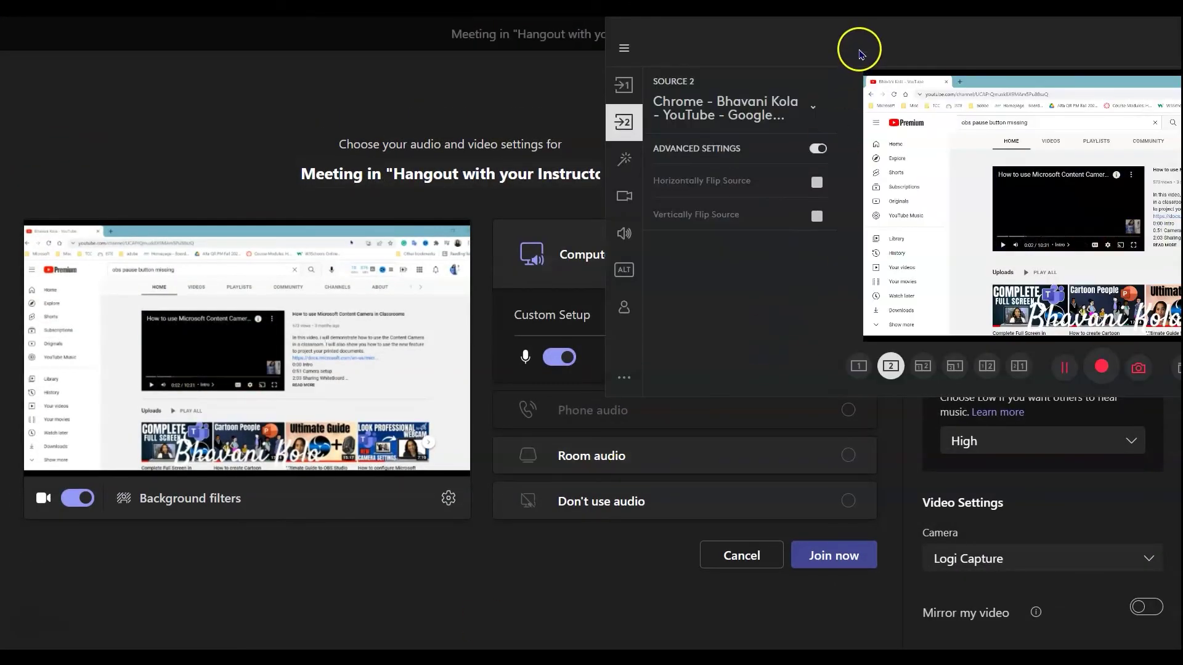
- Return to the Teams meeting setup, dismiss its device settings and close the meeting window
{"action": "key", "text": "alt+Tab"}
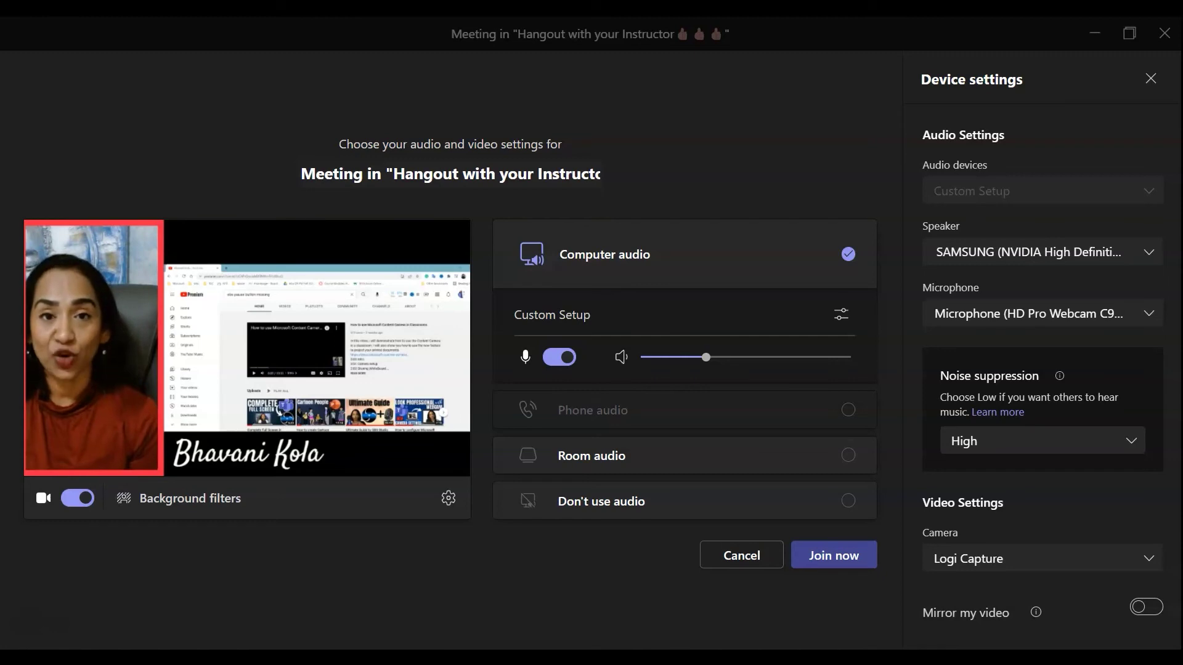
{"action": "left_click", "coordinate": [1150, 78]}
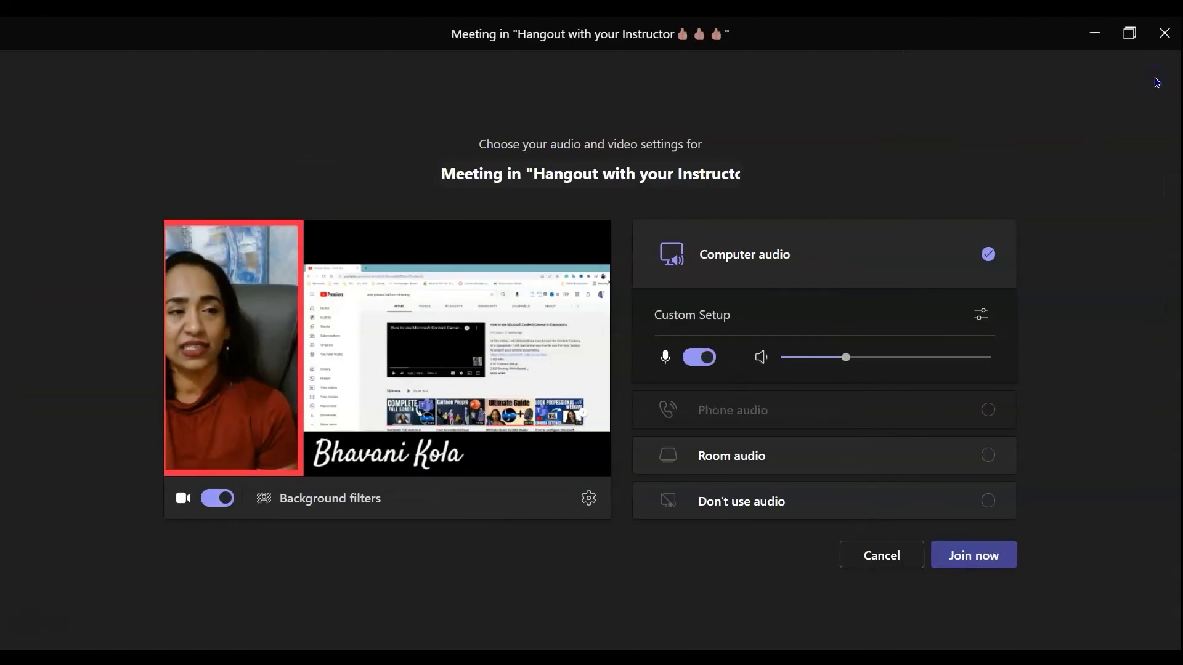
{"action": "left_click", "coordinate": [1164, 33]}
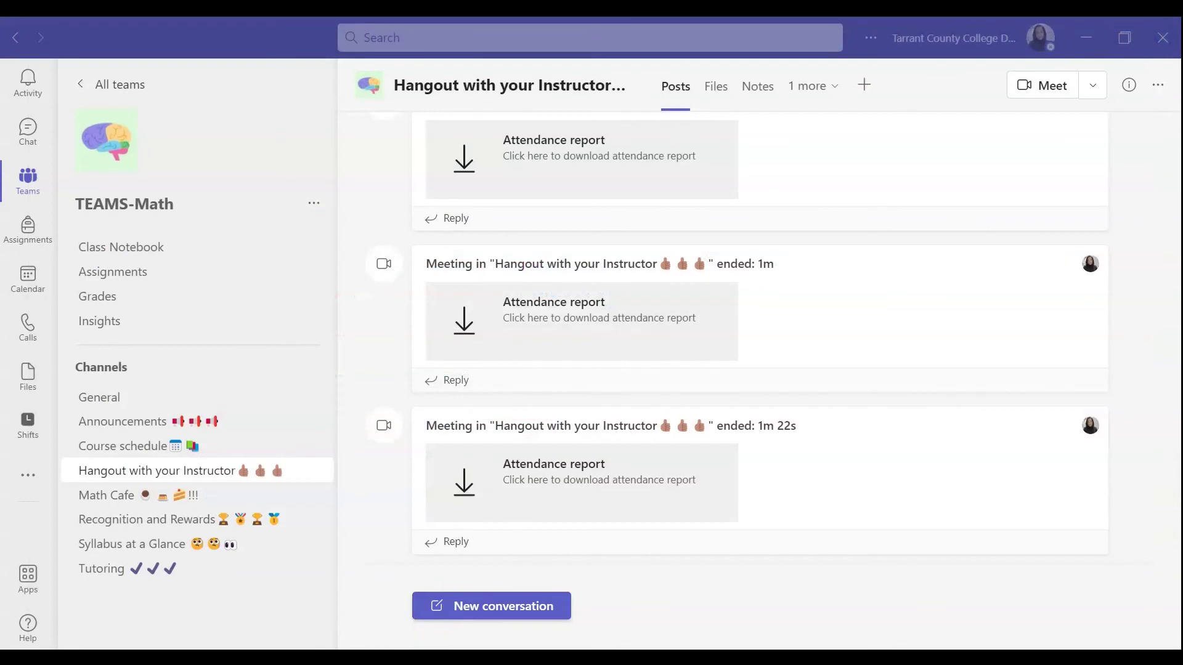
- Open Zoom, start a new meeting and reposition its meeting window
{"action": "key", "text": "super"}
{"action": "left_click", "coordinate": [85, 488]}
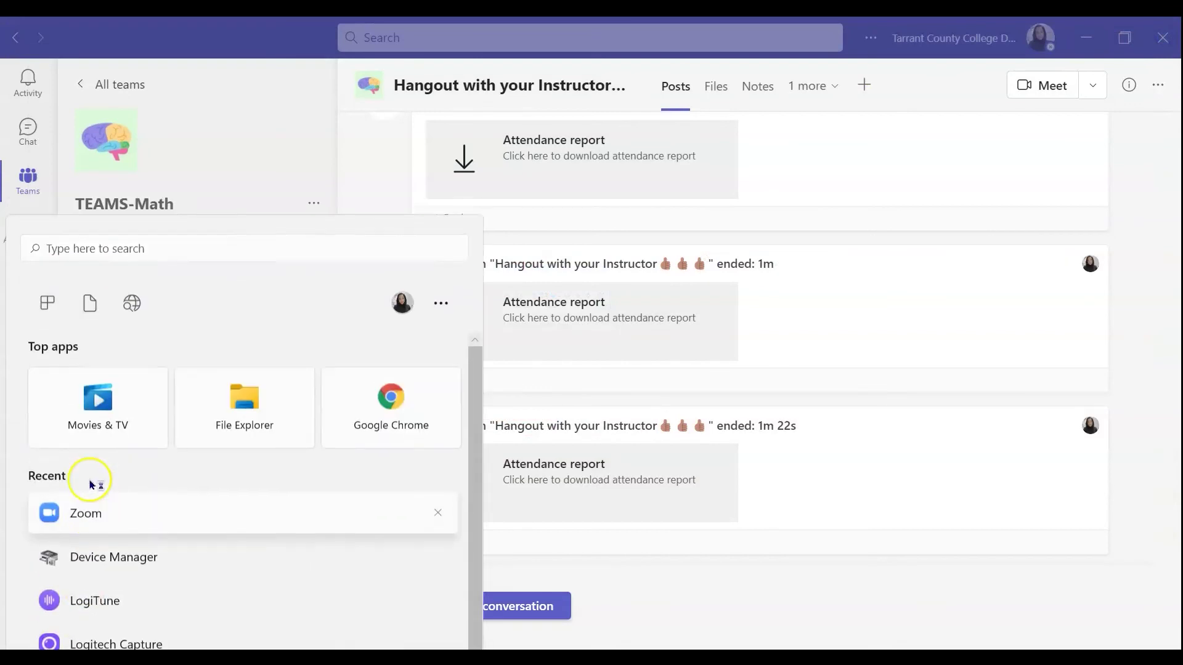
{"action": "left_click", "coordinate": [420, 280]}
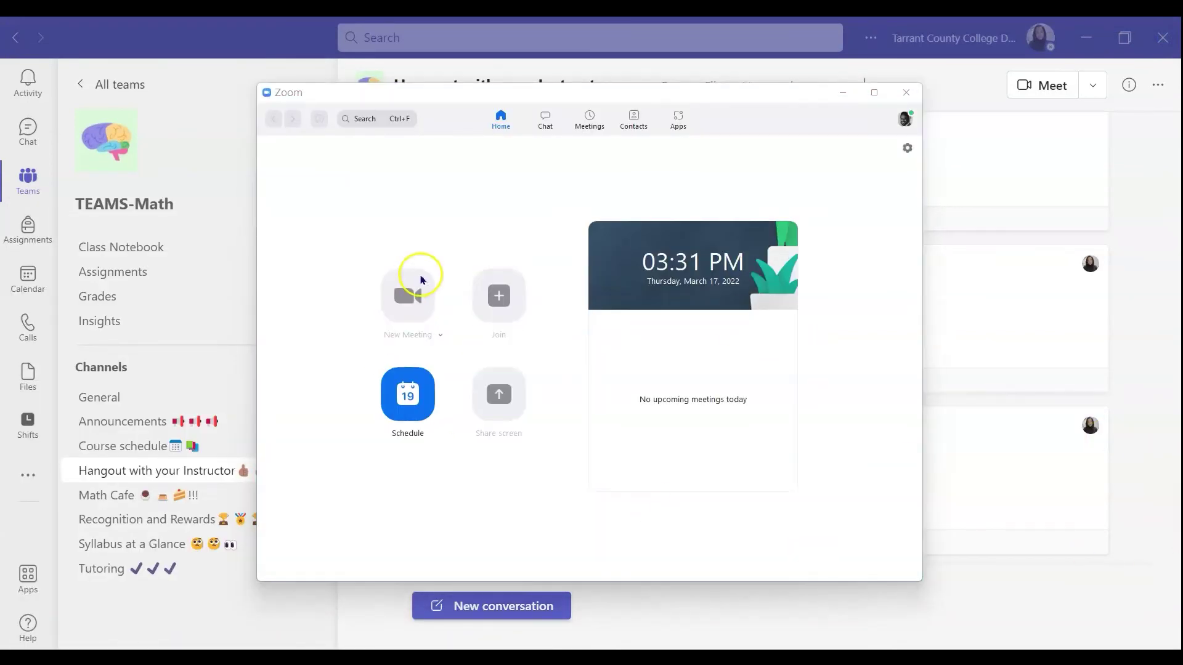
{"action": "left_click_drag", "start_coordinate": [475, 151], "coordinate": [787, 133]}
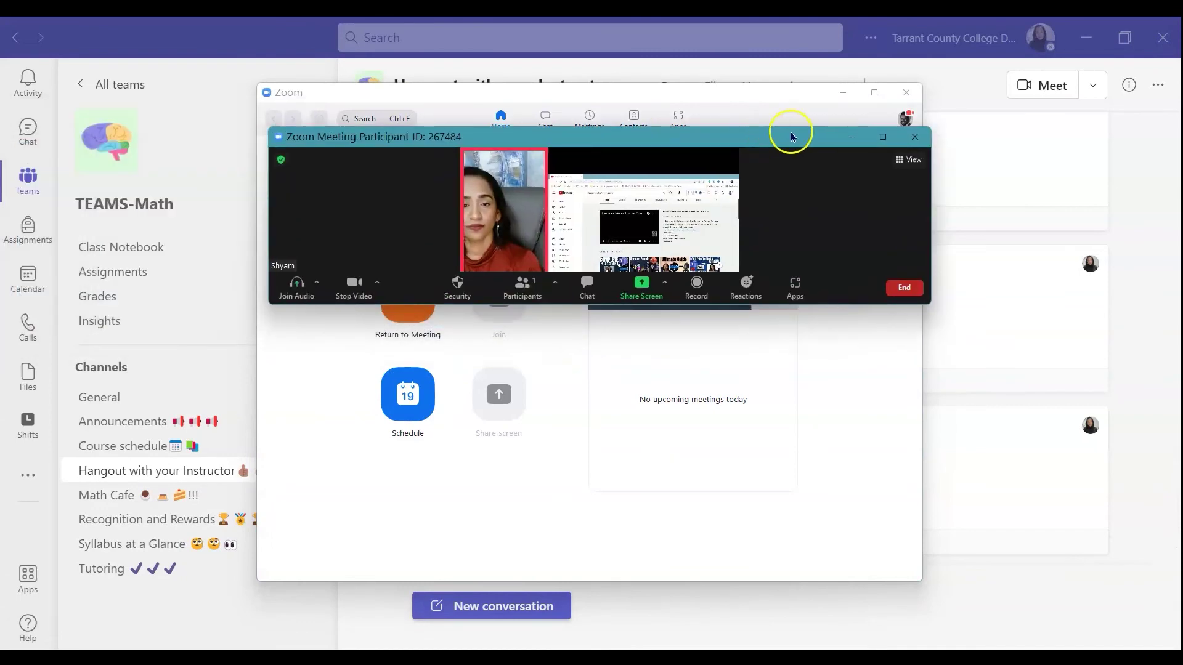
- Maximize the Zoom meeting window and choose Logi Capture as the meeting's camera
{"action": "left_click", "coordinate": [882, 139]}
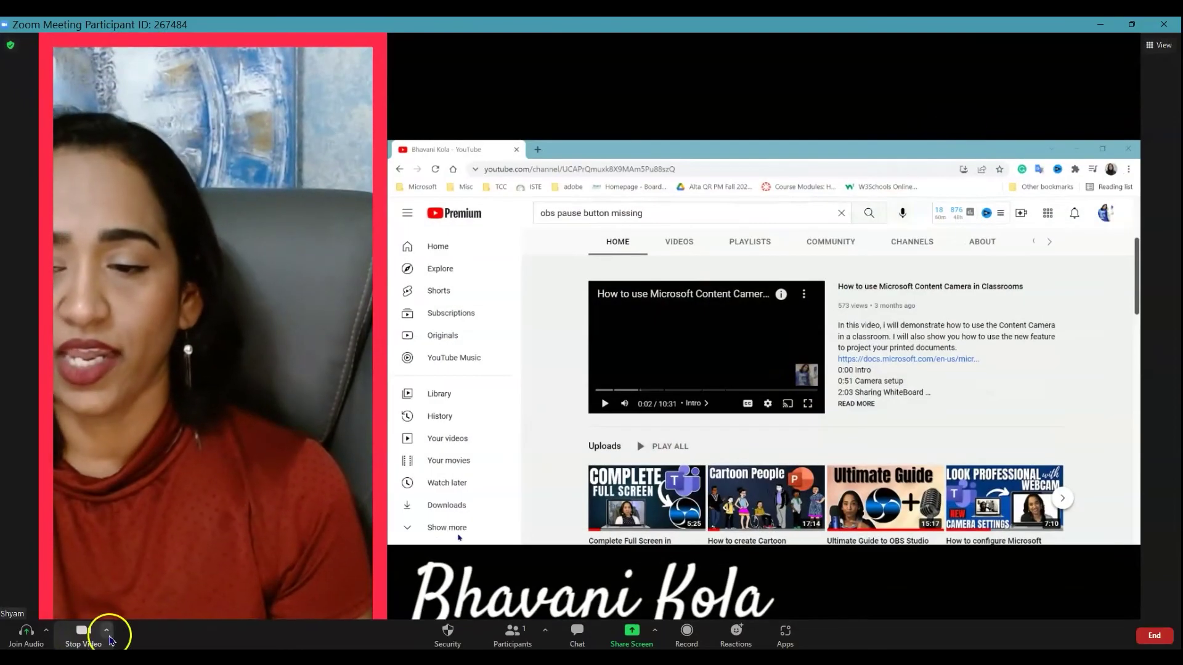
{"action": "left_click", "coordinate": [106, 630]}
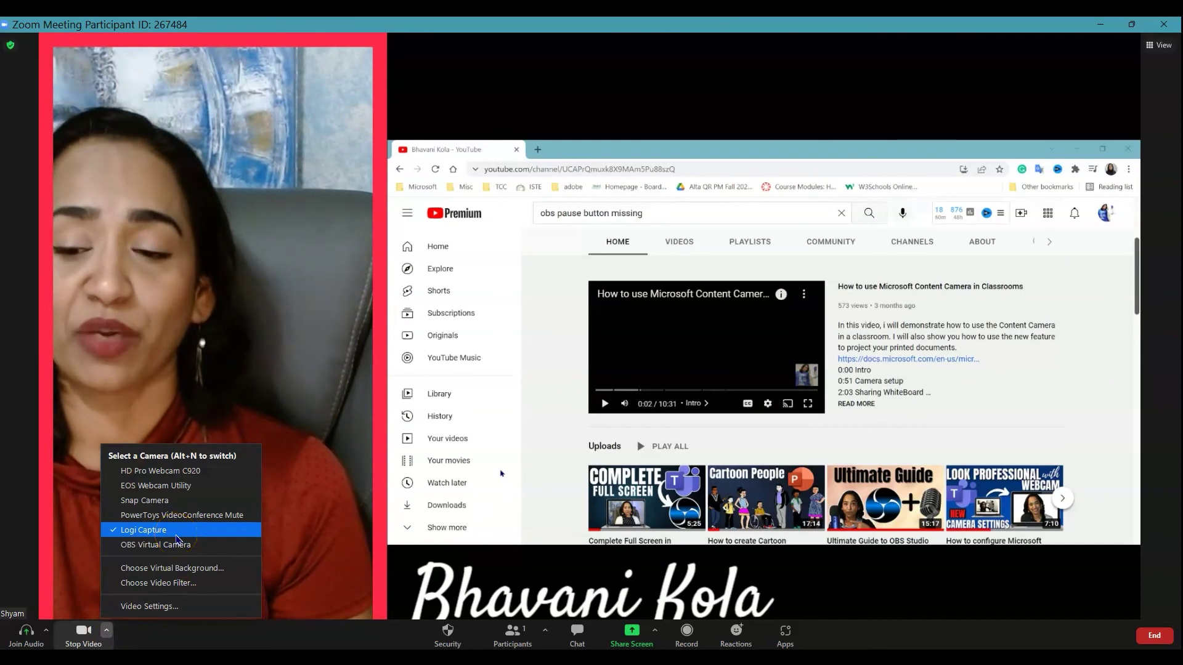
{"action": "left_click", "coordinate": [178, 531]}
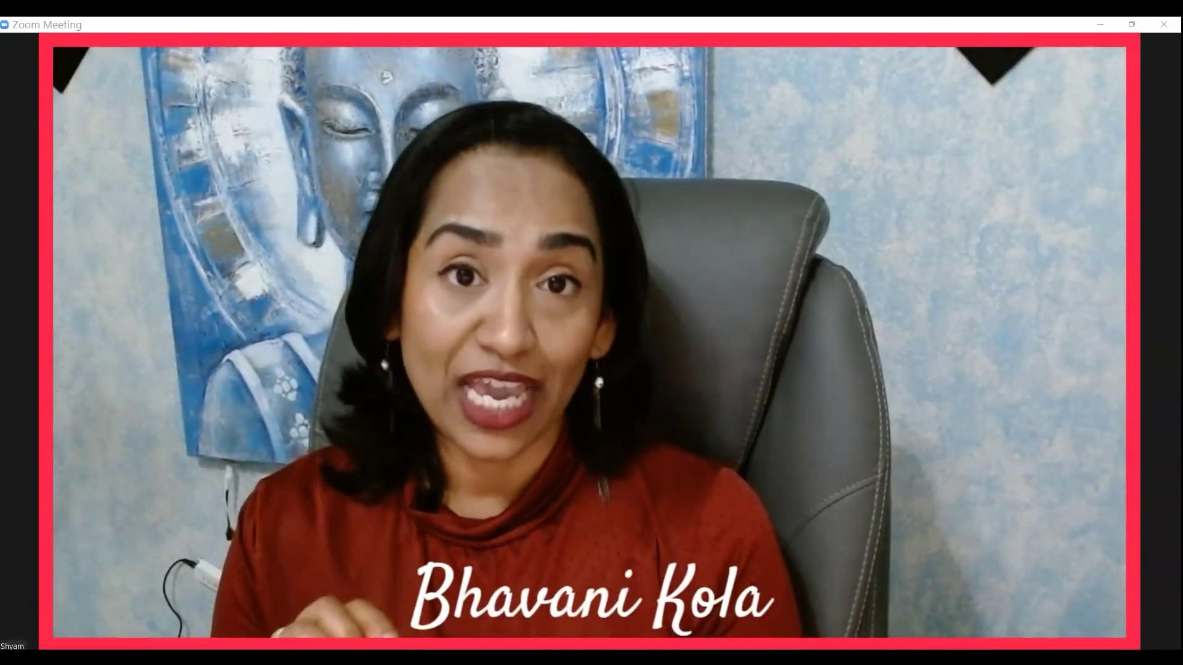
- Bring up the Zoom meeting's camera choices again and select PowerToys VideoConference Mute
{"action": "mouse_move", "coordinate": [337, 452]}
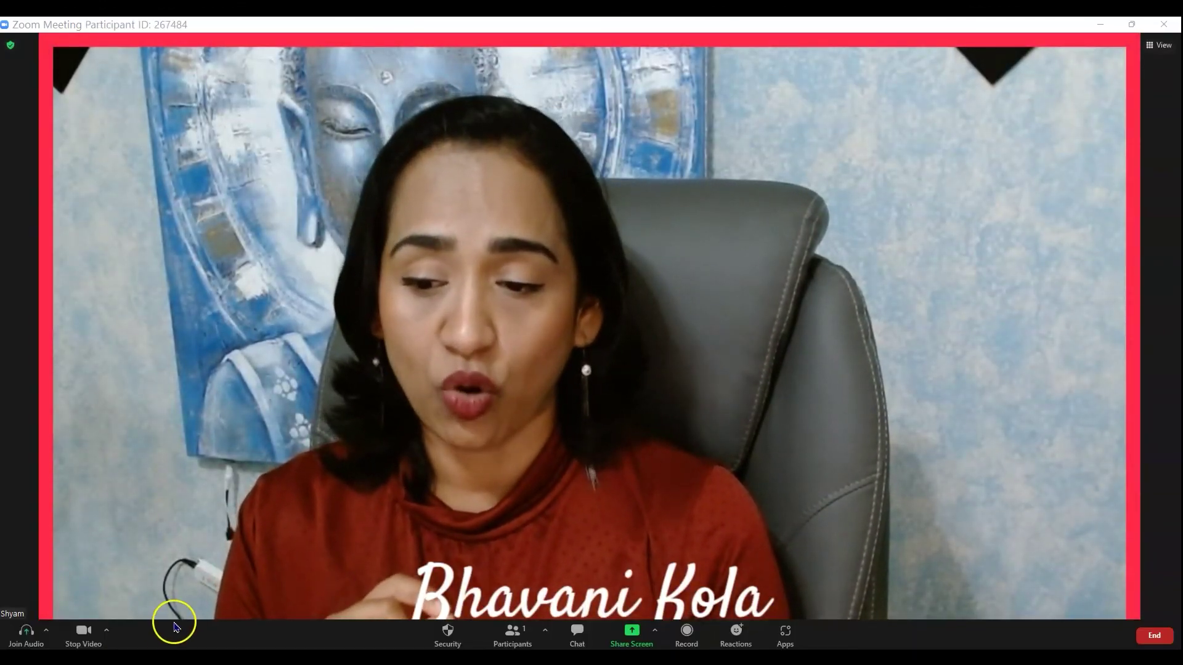
{"action": "left_click", "coordinate": [107, 630]}
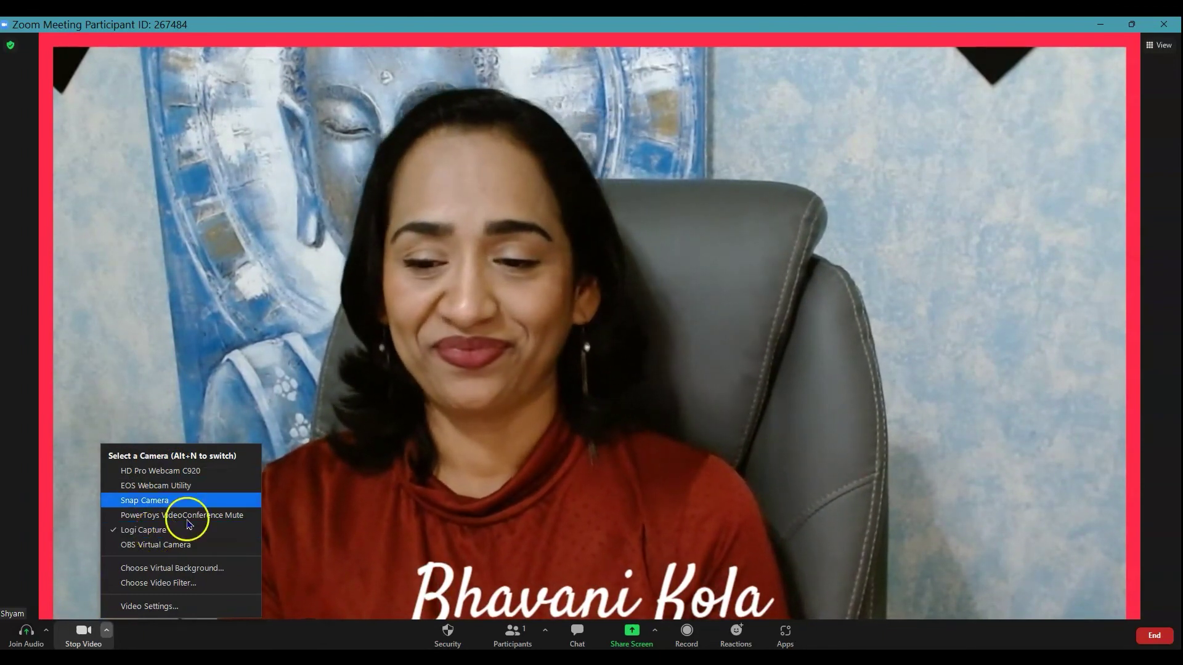
{"action": "left_click", "coordinate": [191, 517]}
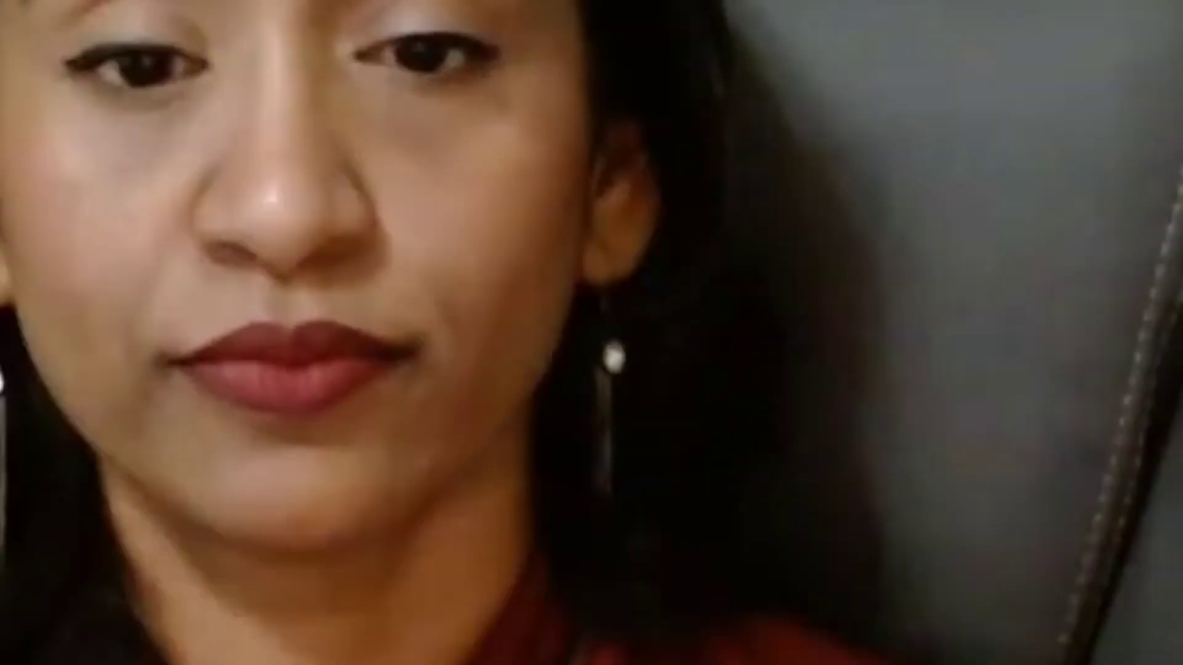